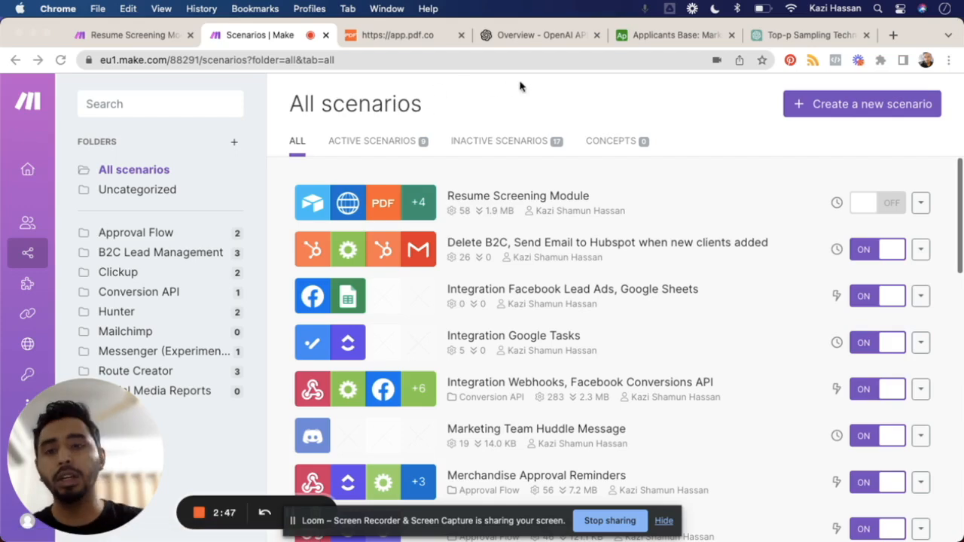
Step: Look over the PDF.co, OpenAI API and Airtable pages, and close the Top-p Sampling Technique chat
{"action": "left_click", "coordinate": [408, 36]}
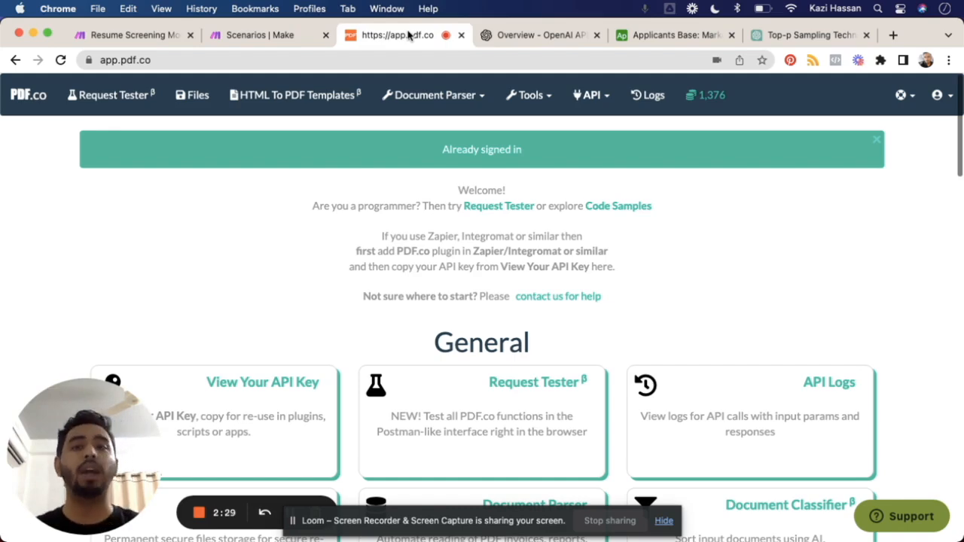
{"action": "left_click", "coordinate": [542, 35]}
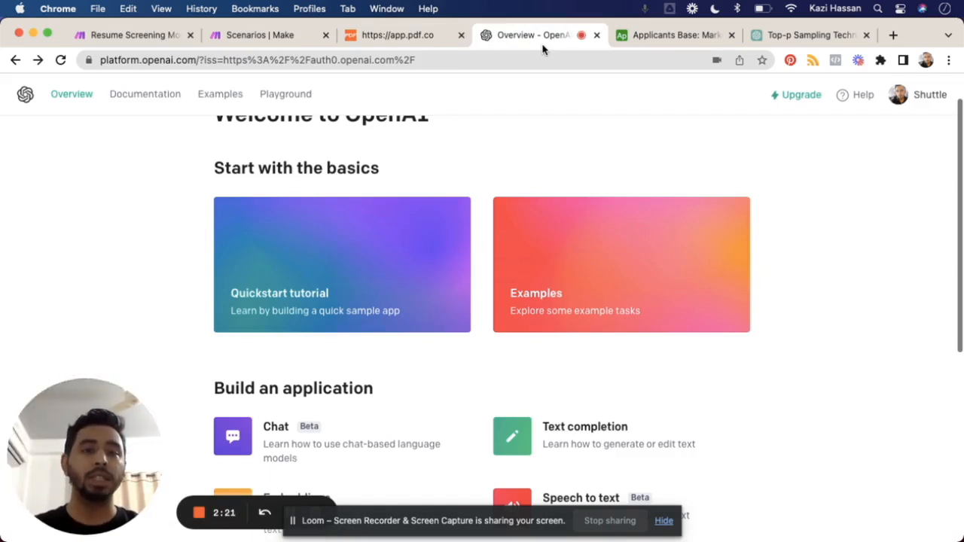
{"action": "left_click", "coordinate": [664, 38]}
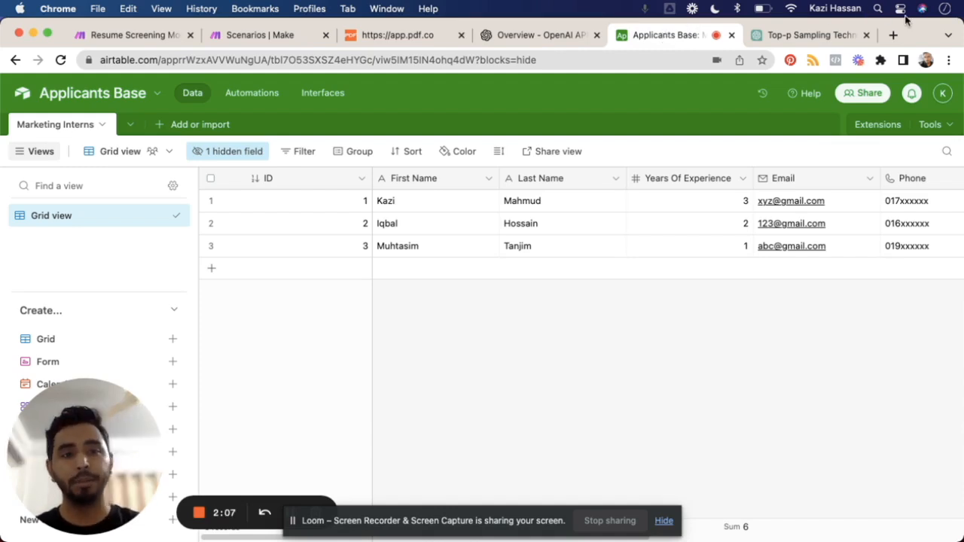
{"action": "left_click", "coordinate": [840, 35]}
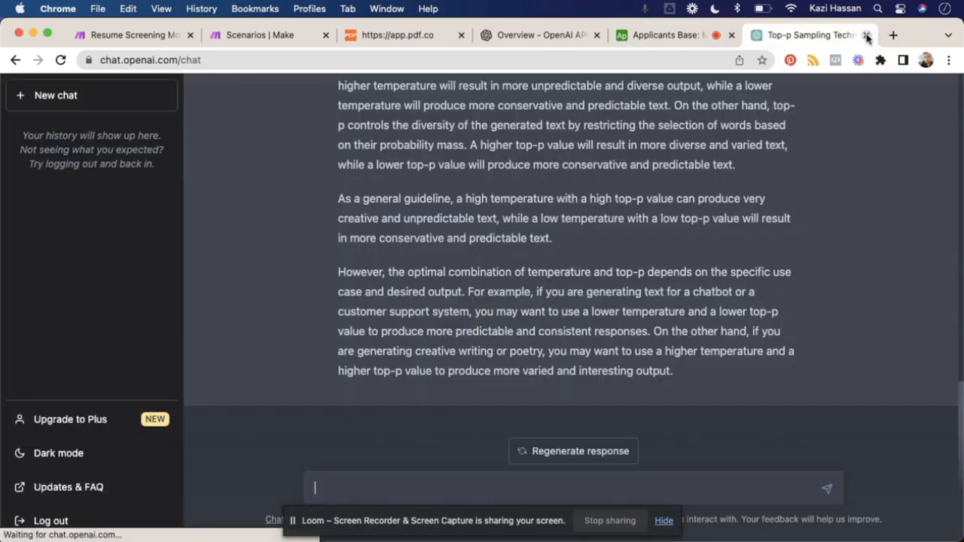
{"action": "left_click", "coordinate": [866, 34]}
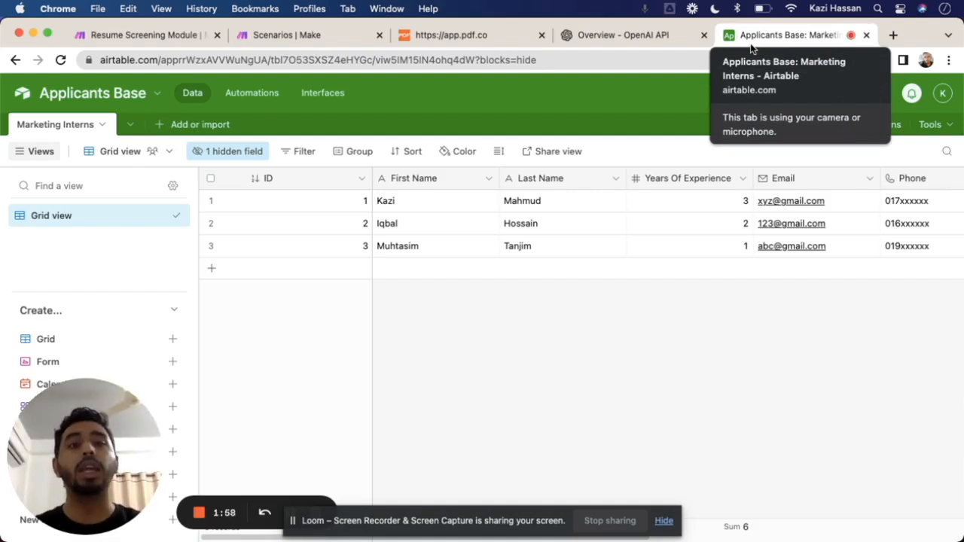
{"action": "left_click", "coordinate": [644, 36]}
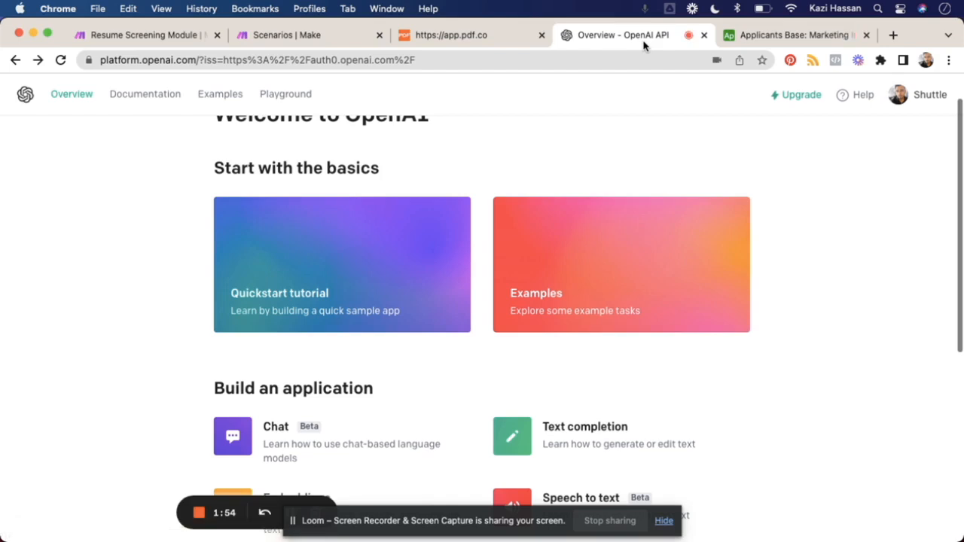
{"action": "left_click", "coordinate": [777, 37]}
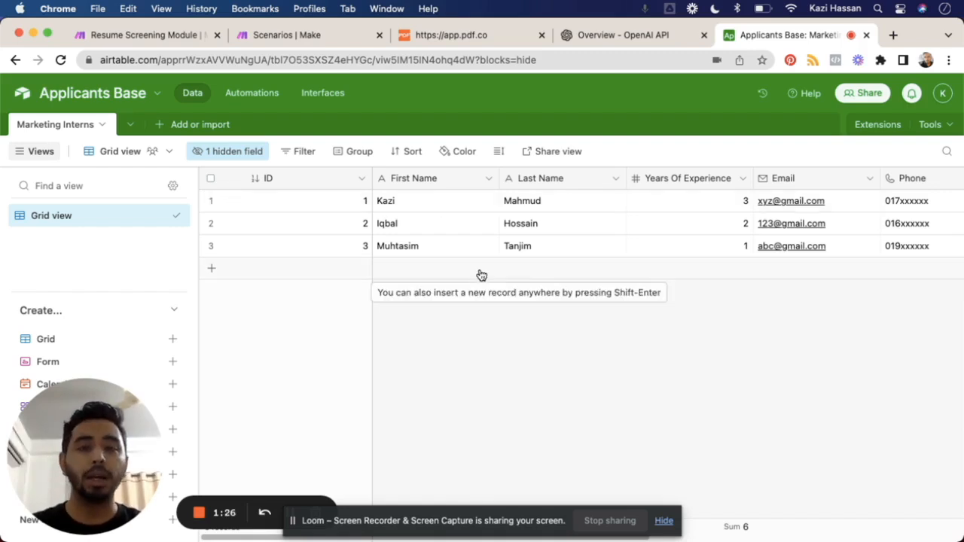
Step: Clear the Score value of the first record in the Marketing Interns table
{"action": "scroll", "coordinate": [631, 314], "scroll_direction": "right", "scroll_amount": 5}
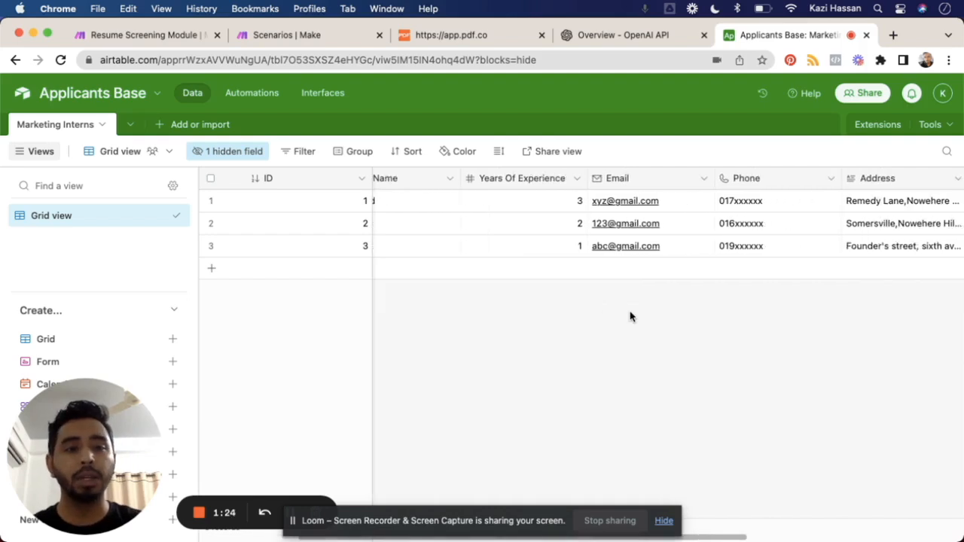
{"action": "scroll", "coordinate": [631, 316], "scroll_direction": "right", "scroll_amount": 5}
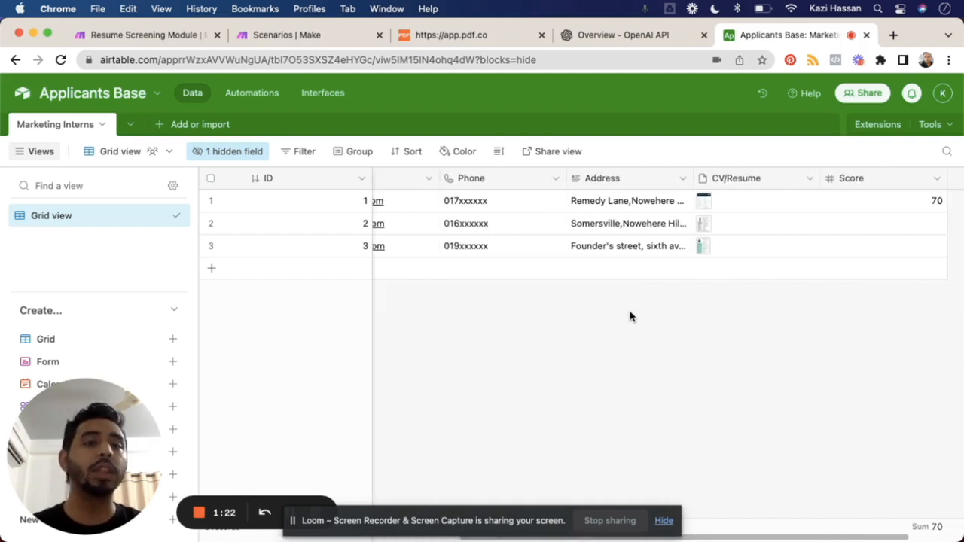
{"action": "scroll", "coordinate": [630, 316], "scroll_direction": "right", "scroll_amount": 2}
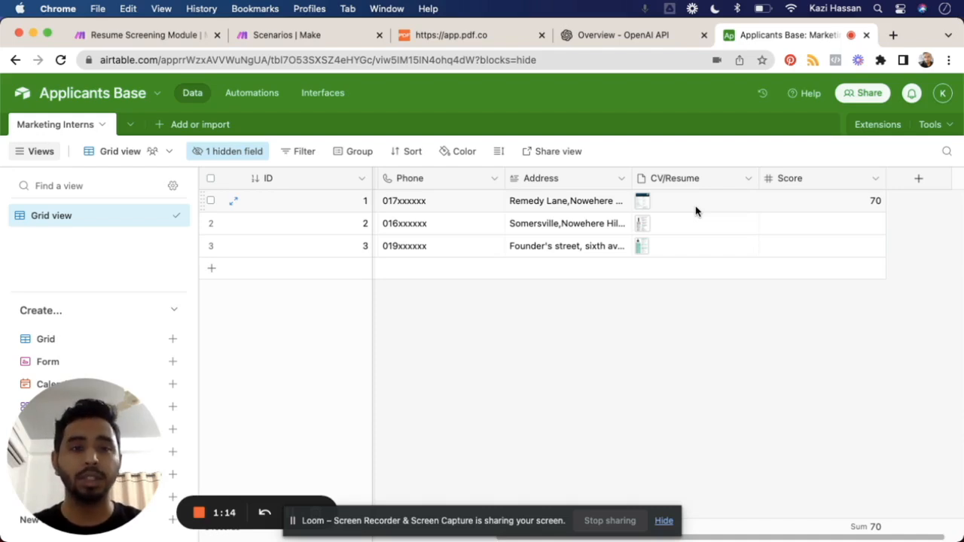
{"action": "left_click", "coordinate": [874, 209]}
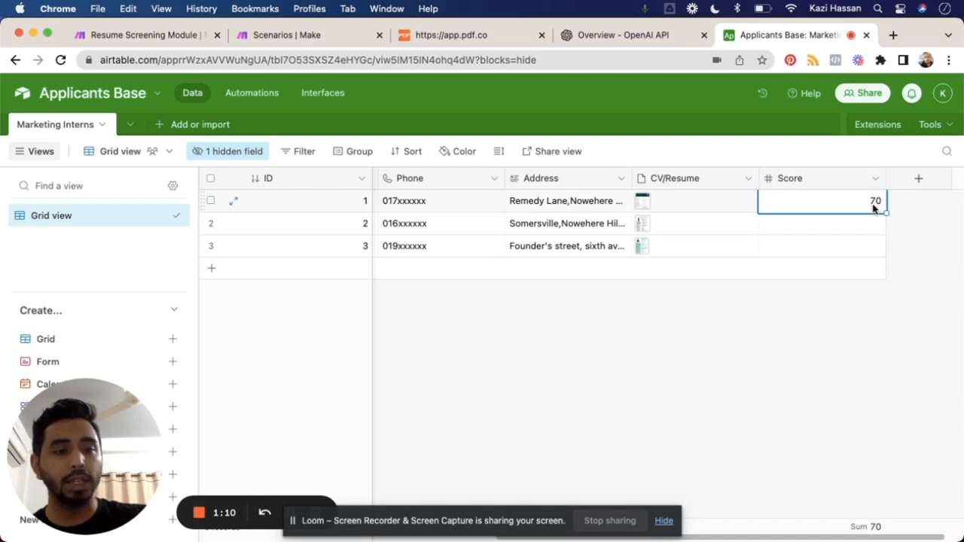
{"action": "key", "text": "Delete"}
{"action": "scroll", "coordinate": [759, 355], "scroll_direction": "left", "scroll_amount": 10}
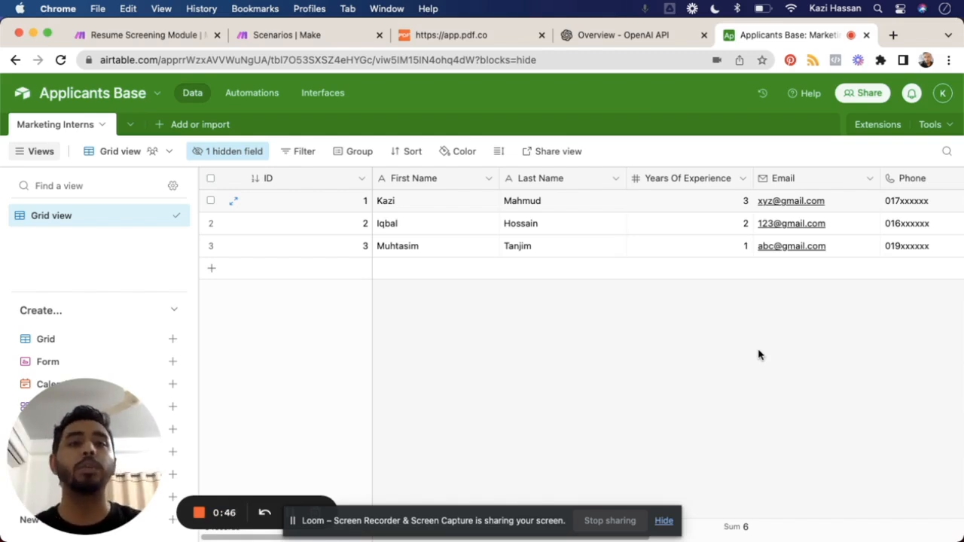
Step: Switch to the Make scenario list and create a new scenario
{"action": "left_click", "coordinate": [299, 38]}
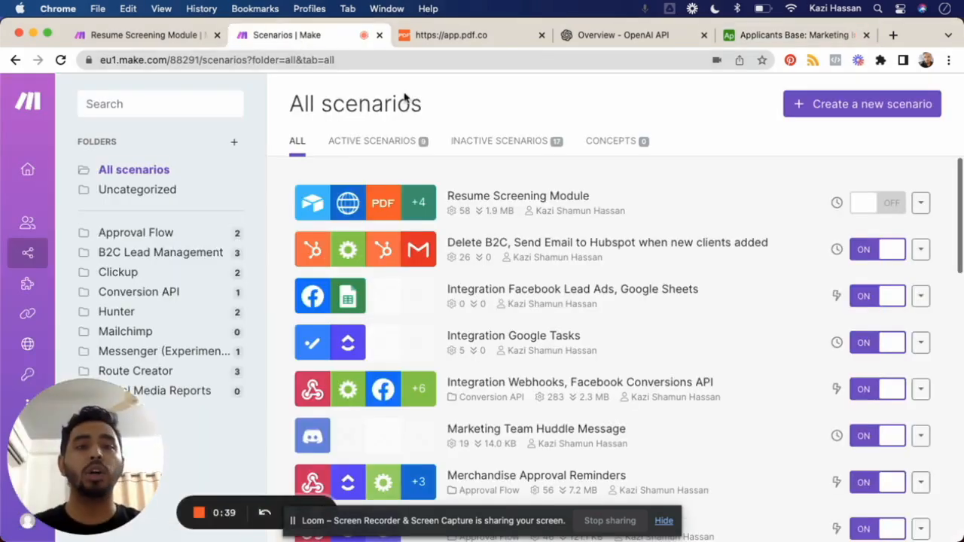
{"action": "left_click", "coordinate": [890, 112]}
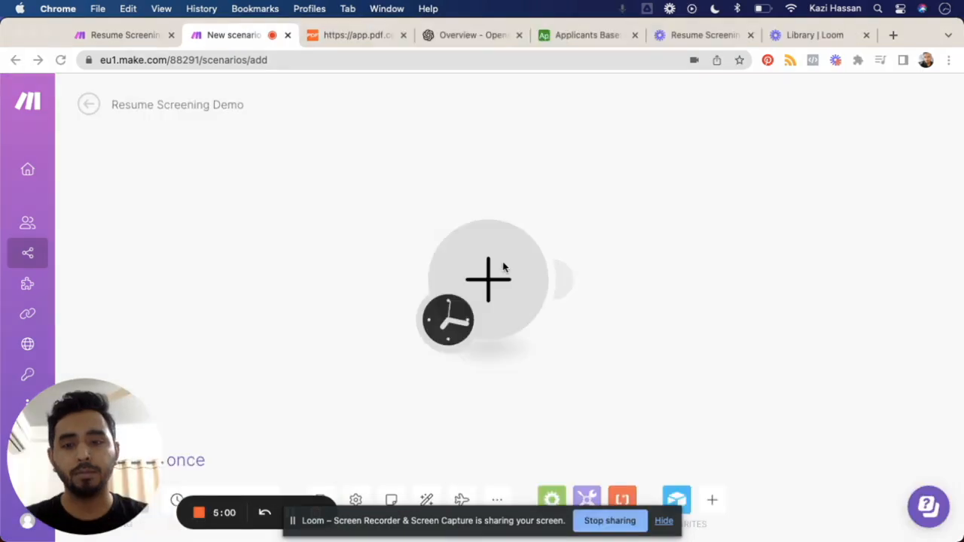
{"action": "left_click", "coordinate": [666, 527]}
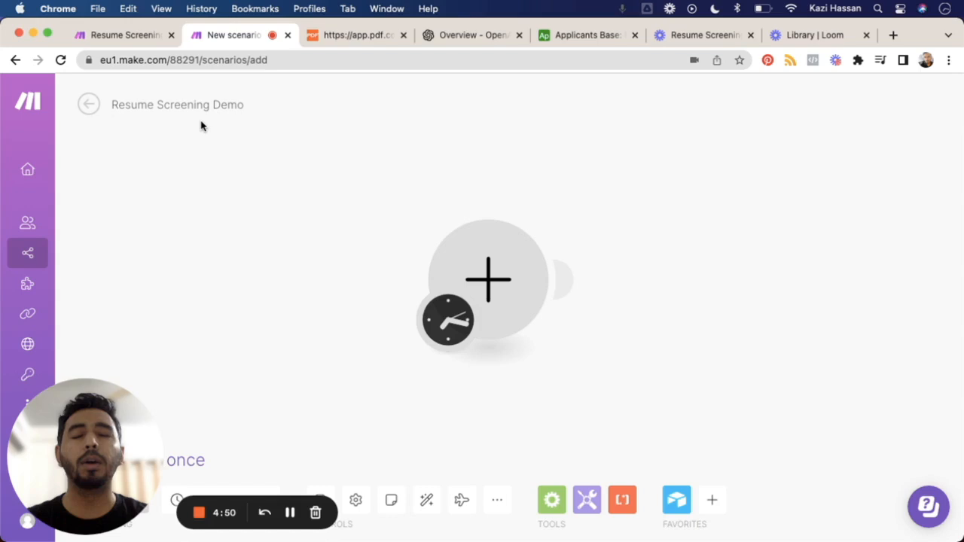
Step: Add an Airtable Search Records module as the first module of the scenario
{"action": "left_click", "coordinate": [489, 275]}
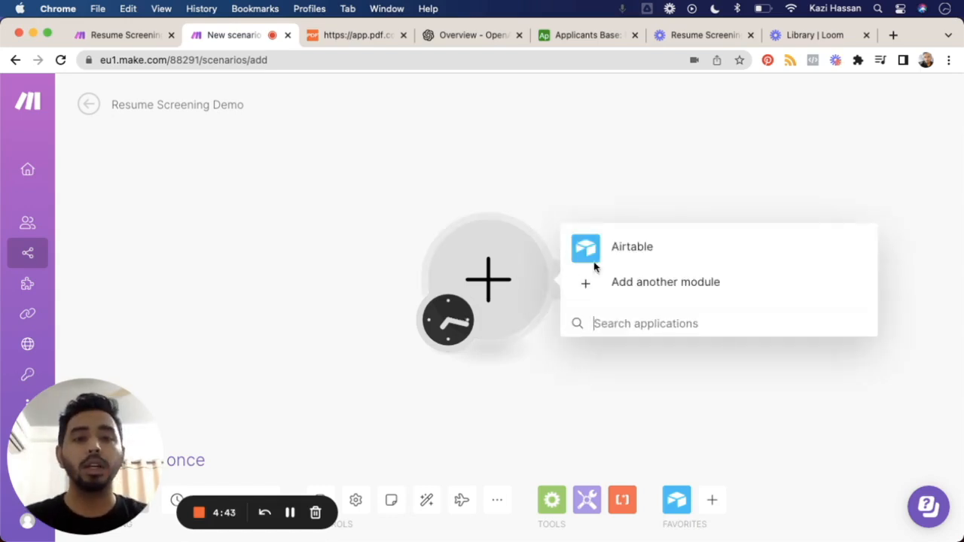
{"action": "left_click", "coordinate": [639, 256]}
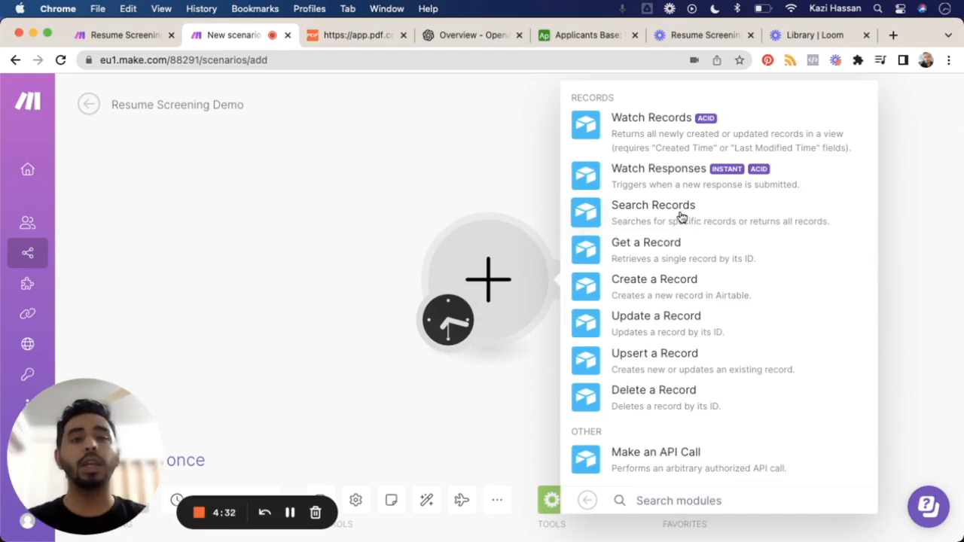
{"action": "left_click", "coordinate": [622, 217]}
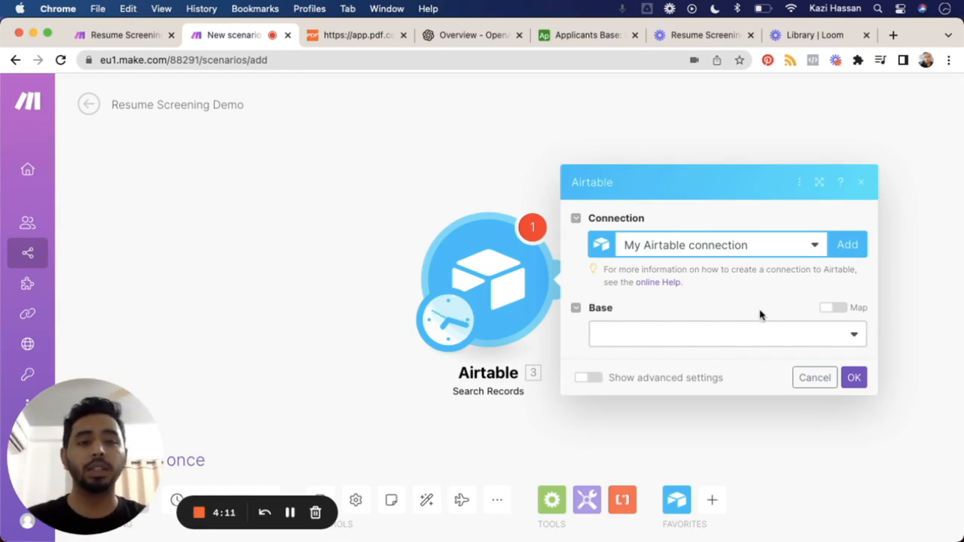
Step: Point the Airtable search at the Applicants Base, the Marketing Interns table and its Grid view
{"action": "left_click", "coordinate": [734, 344]}
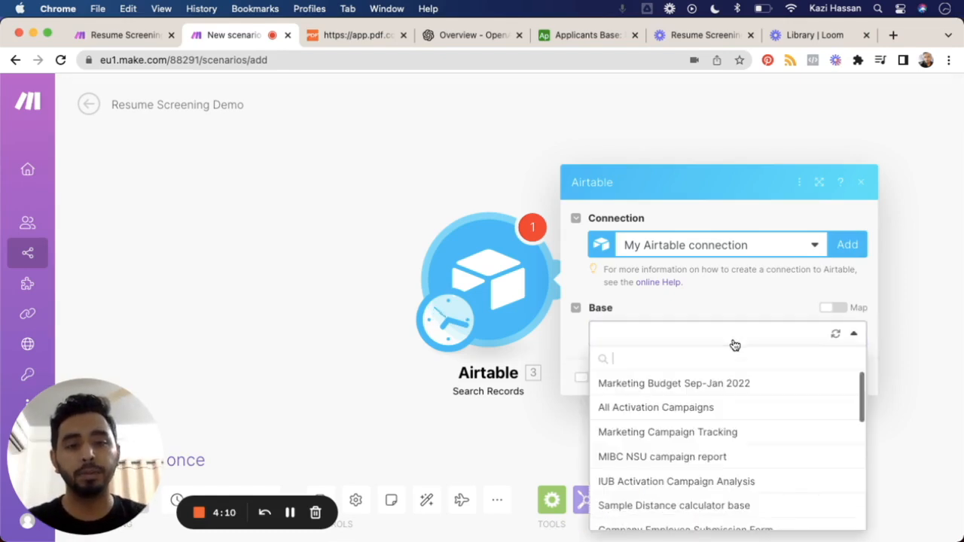
{"action": "type", "text": "appli"}
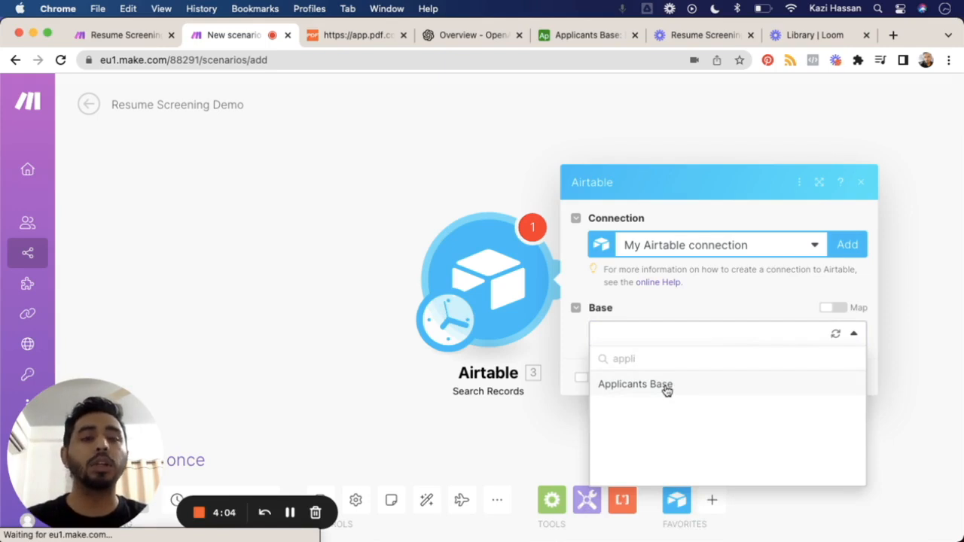
{"action": "left_click", "coordinate": [667, 390]}
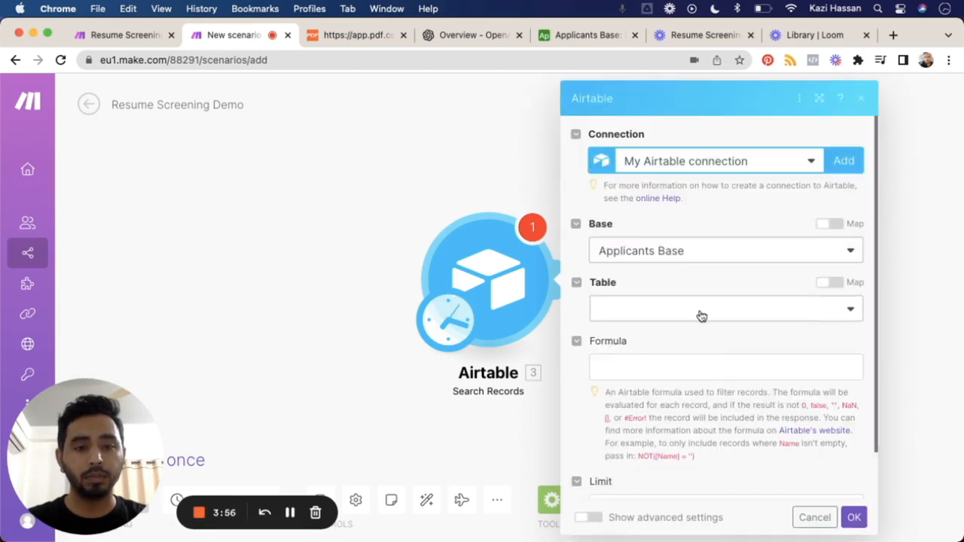
{"action": "left_click", "coordinate": [700, 316]}
{"action": "left_click", "coordinate": [688, 340]}
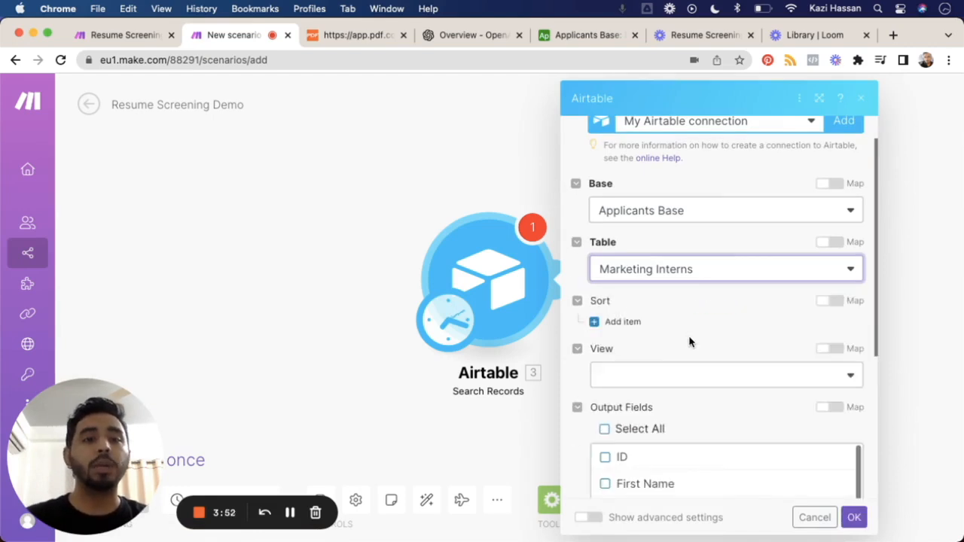
{"action": "scroll", "coordinate": [688, 342], "scroll_direction": "down", "scroll_amount": 1}
{"action": "left_click", "coordinate": [689, 339]}
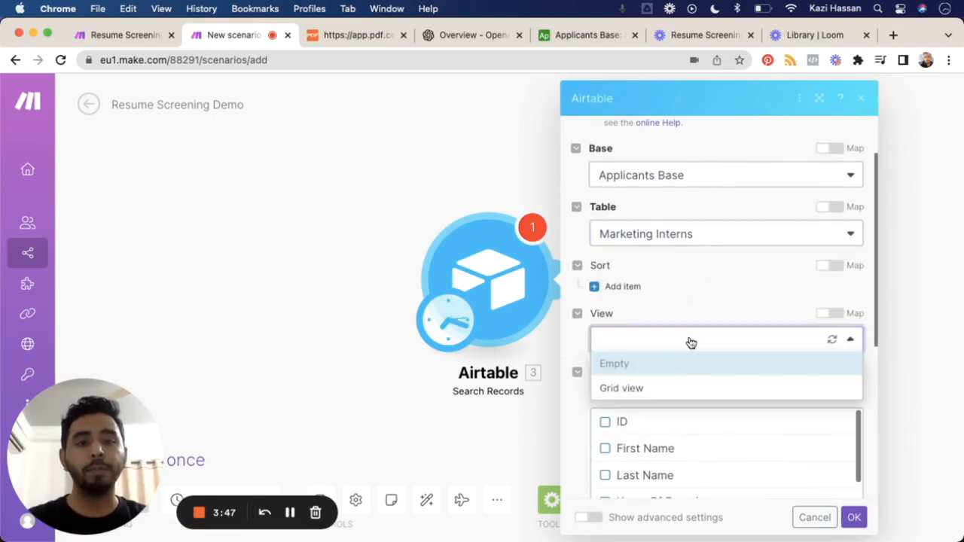
{"action": "left_click", "coordinate": [672, 390]}
Step: Limit the search module's output fields to ID and CV/Resume
{"action": "scroll", "coordinate": [673, 392], "scroll_direction": "down", "scroll_amount": 1}
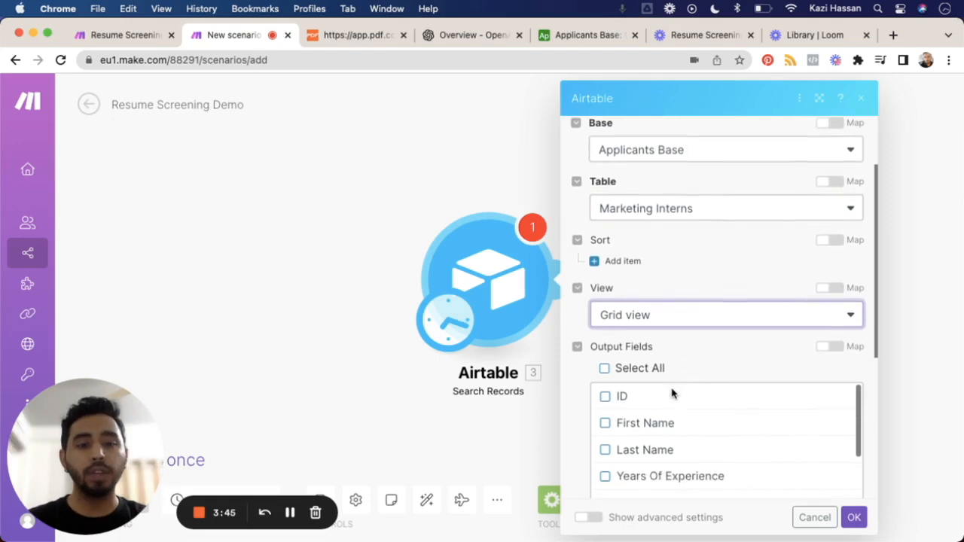
{"action": "scroll", "coordinate": [671, 391], "scroll_direction": "down", "scroll_amount": 2}
{"action": "scroll", "coordinate": [670, 393], "scroll_direction": "up", "scroll_amount": 2}
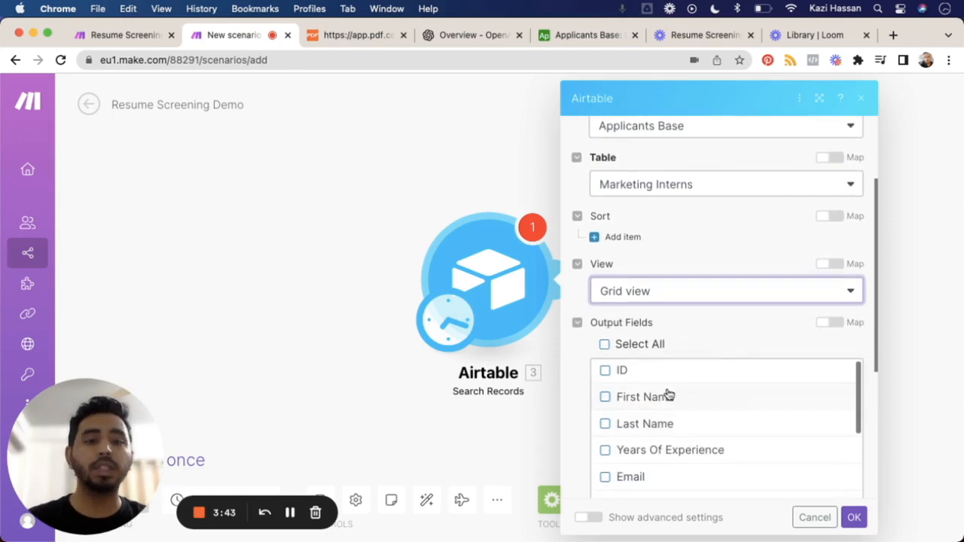
{"action": "left_click", "coordinate": [605, 372]}
{"action": "scroll", "coordinate": [786, 317], "scroll_direction": "down", "scroll_amount": 2}
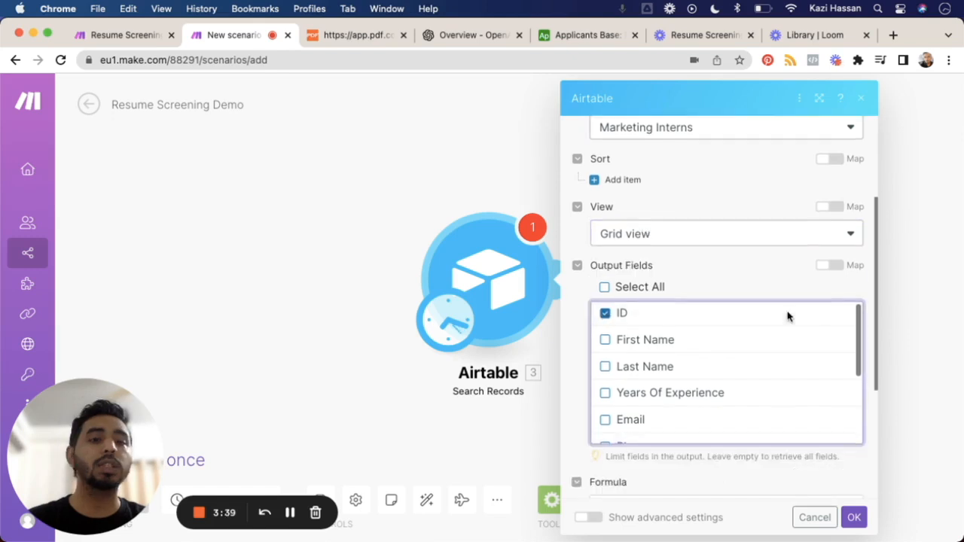
{"action": "scroll", "coordinate": [787, 317], "scroll_direction": "down", "scroll_amount": 4}
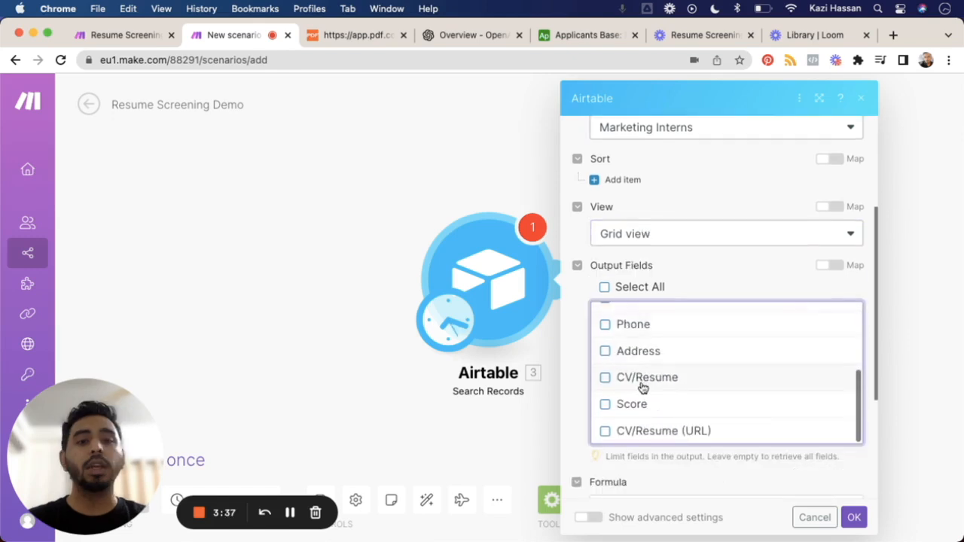
{"action": "left_click", "coordinate": [605, 377]}
Step: Filter the Airtable search to records with a resume using the formula Not({CV/Resume}=' ')
{"action": "scroll", "coordinate": [687, 426], "scroll_direction": "down", "scroll_amount": 4}
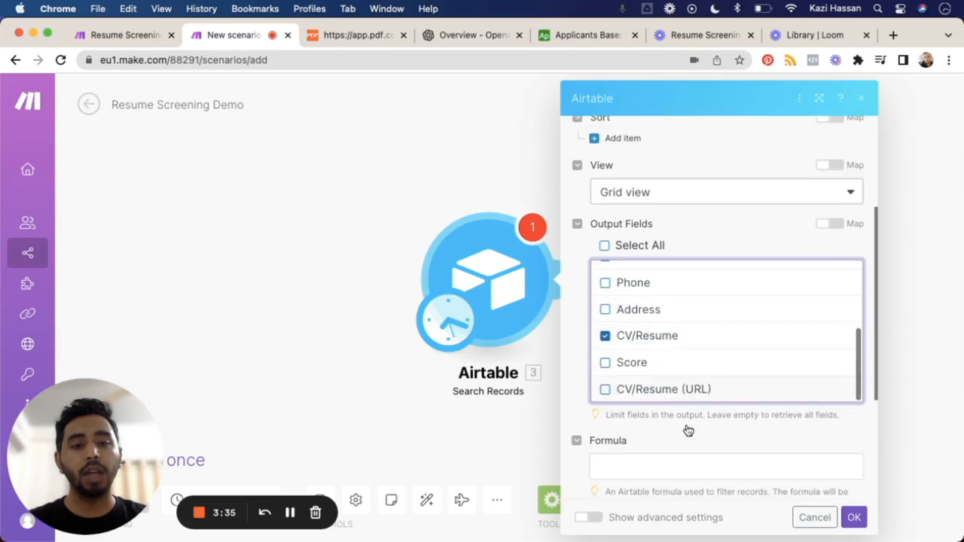
{"action": "scroll", "coordinate": [688, 428], "scroll_direction": "down", "scroll_amount": 2}
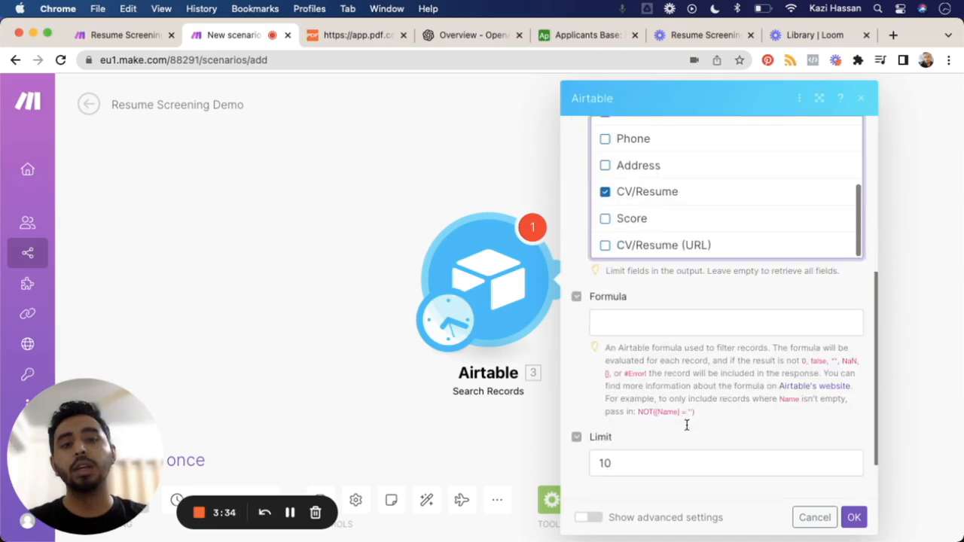
{"action": "left_click", "coordinate": [667, 311]}
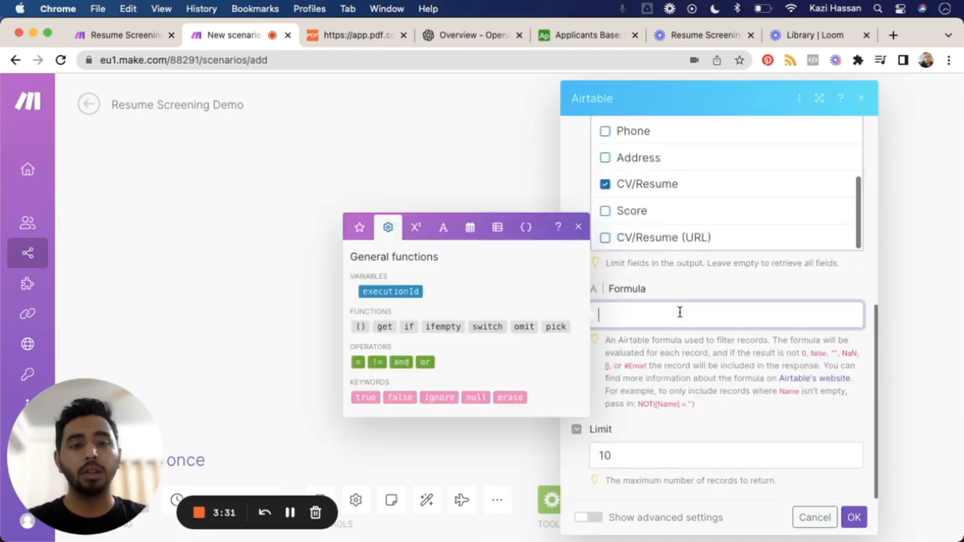
{"action": "type", "text": "{CV"}
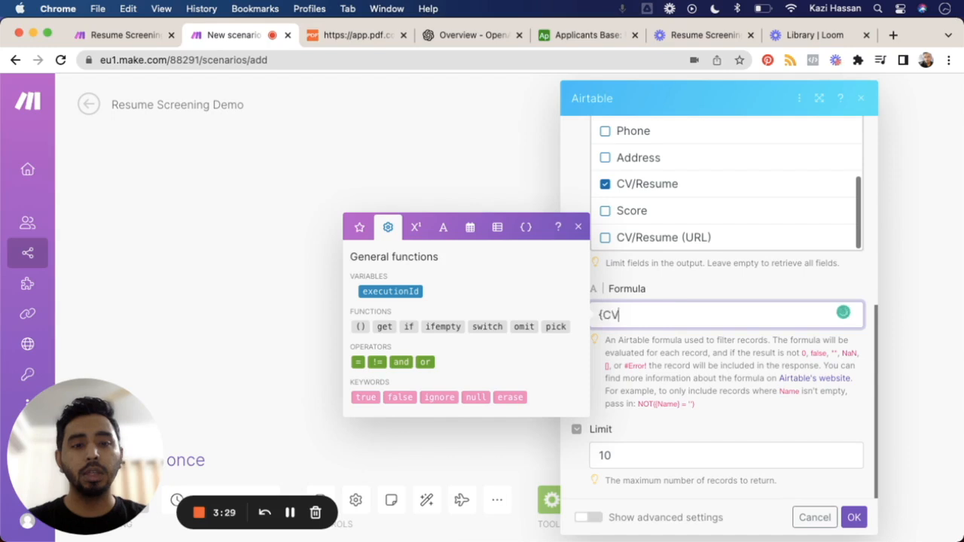
{"action": "type", "text": "/Resume"}
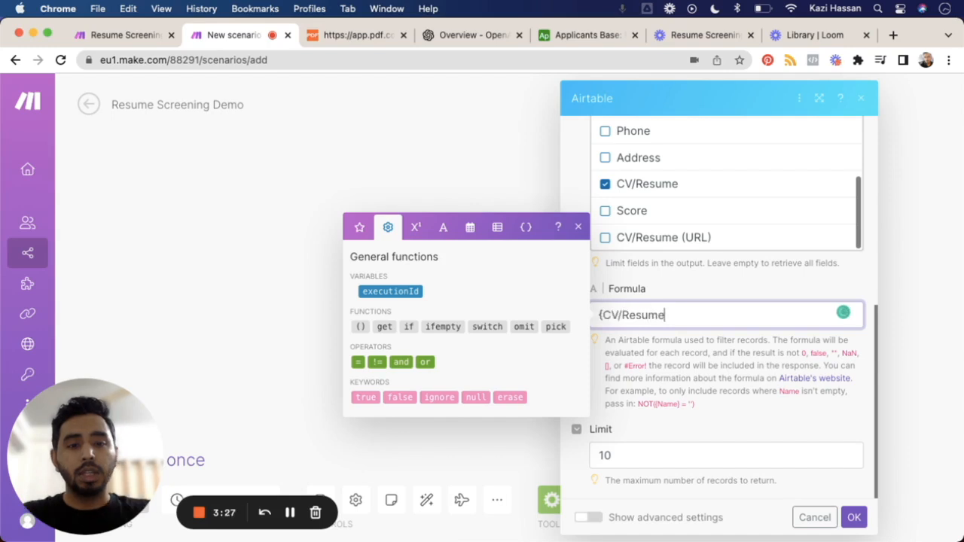
{"action": "type", "text": "}"}
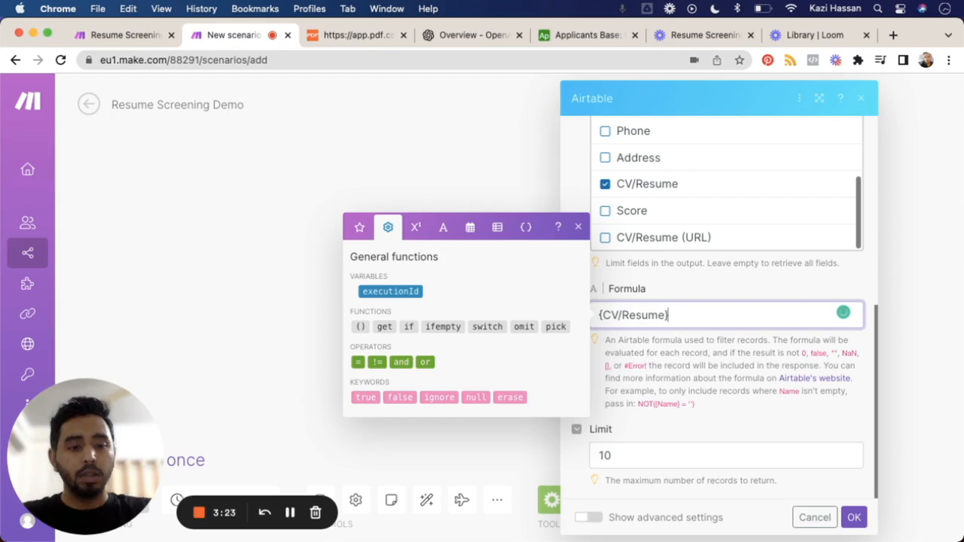
{"action": "type", "text": "="}
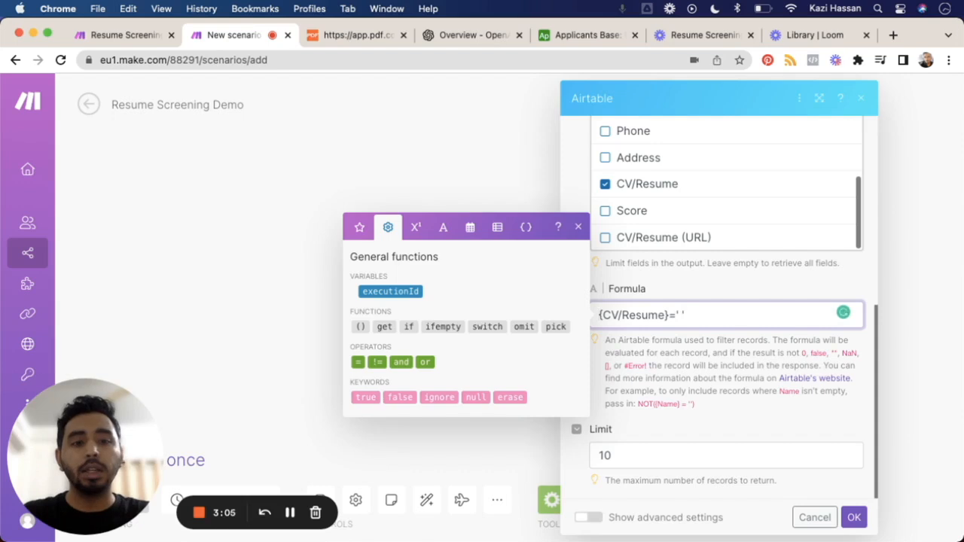
{"action": "type", "text": "Not("}
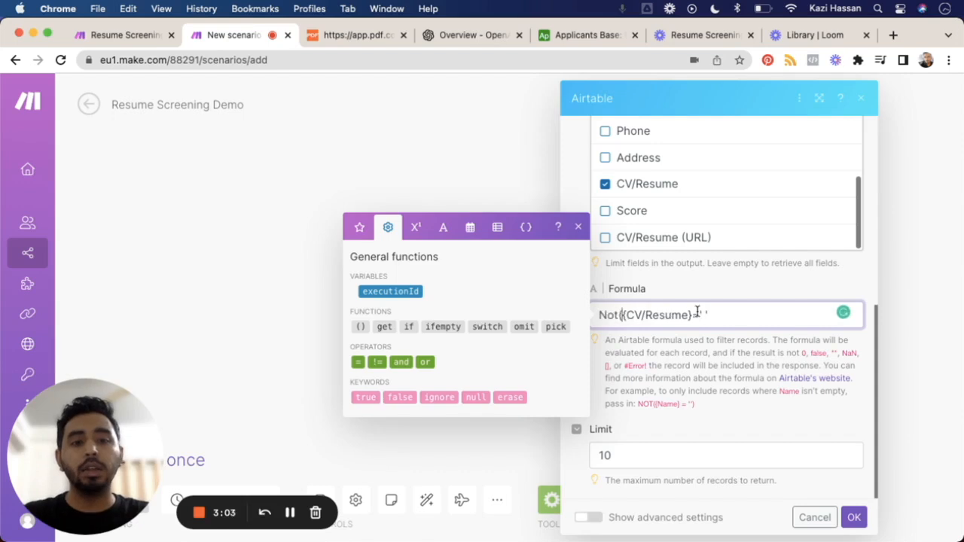
{"action": "left_click", "coordinate": [734, 312]}
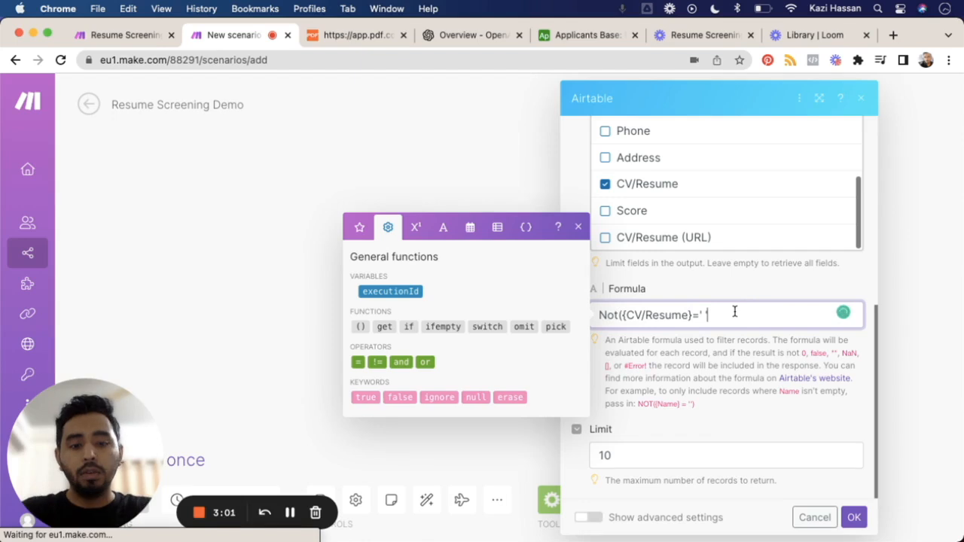
Step: Set the search's record limit to 1000 and save the Airtable module's settings
{"action": "left_click", "coordinate": [623, 455]}
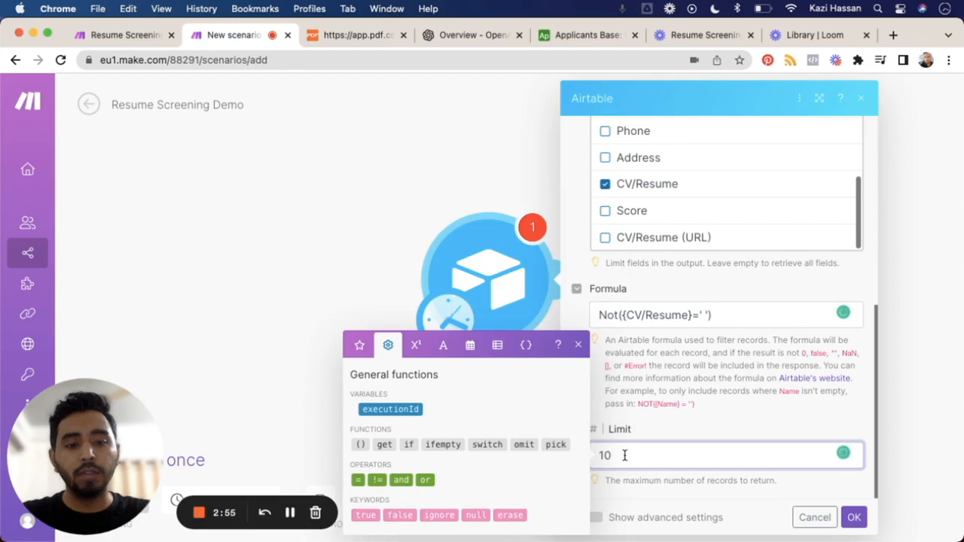
{"action": "type", "text": "0"}
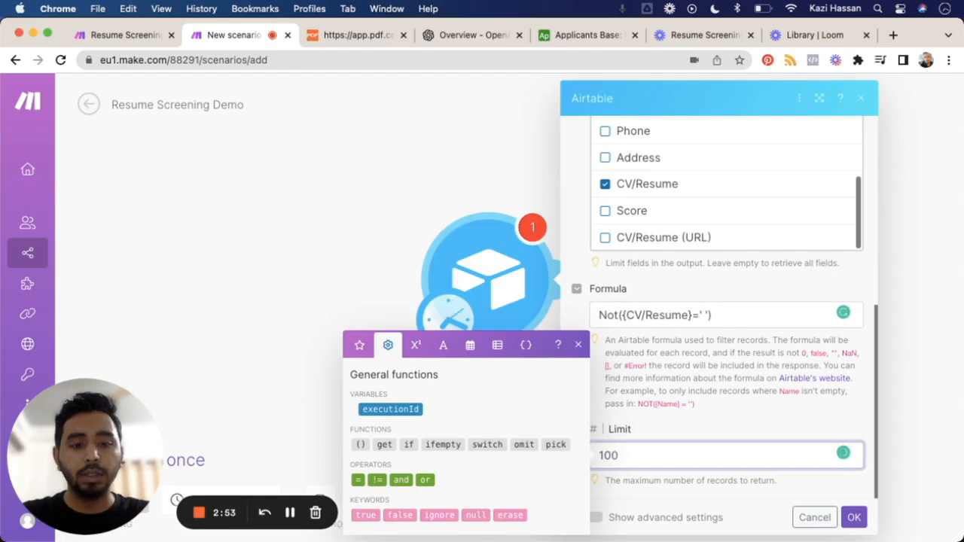
{"action": "type", "text": "0"}
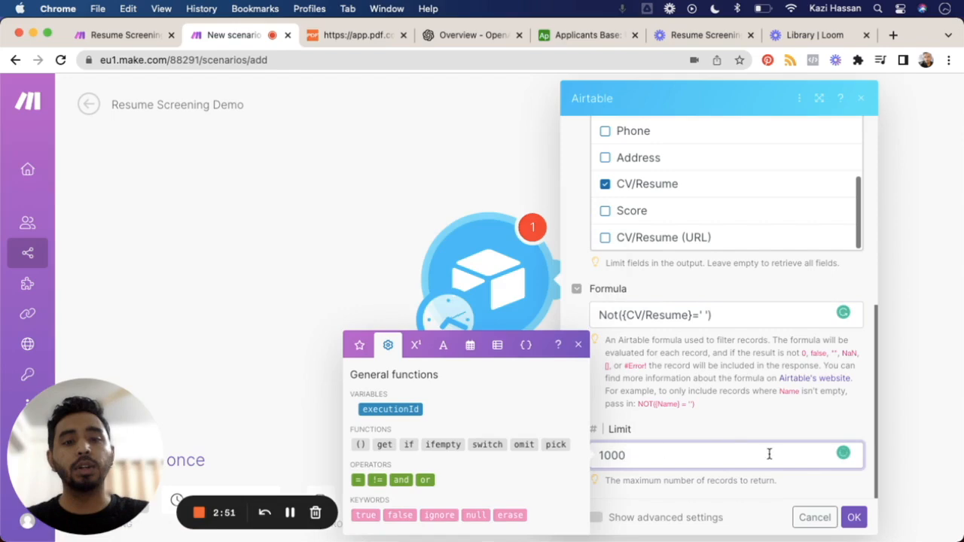
{"action": "left_click", "coordinate": [855, 520]}
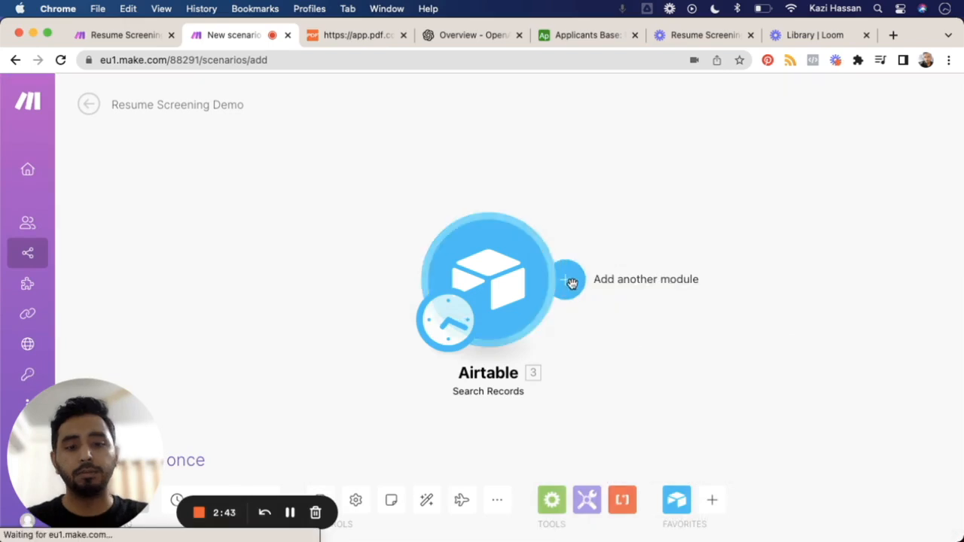
Step: Add an HTTP Get a file module after the Airtable Search Records module
{"action": "left_click", "coordinate": [571, 282]}
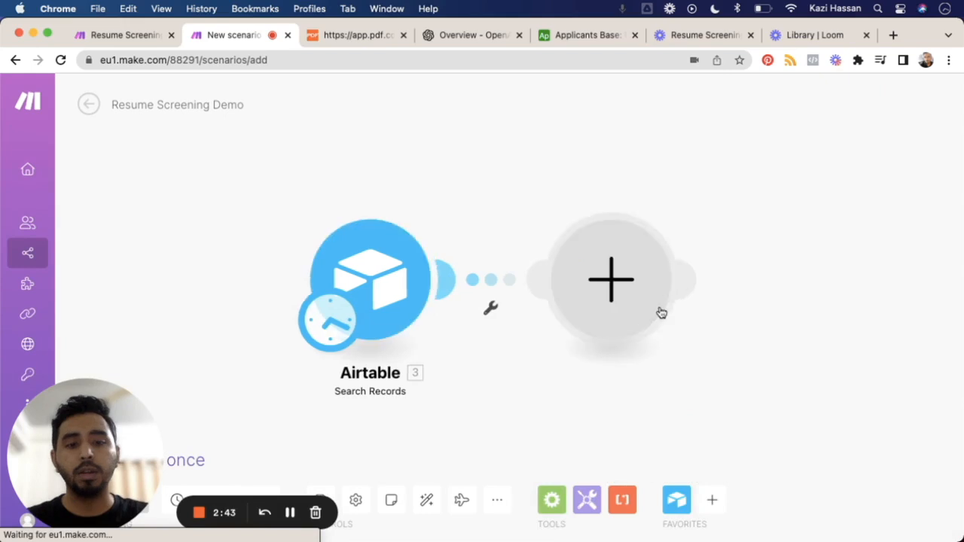
{"action": "left_click", "coordinate": [611, 285]}
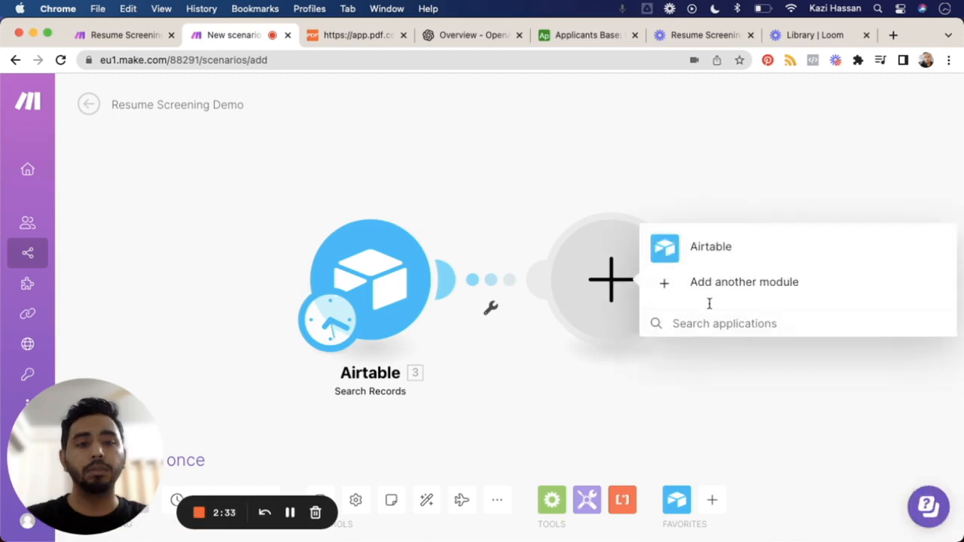
{"action": "left_click", "coordinate": [729, 285]}
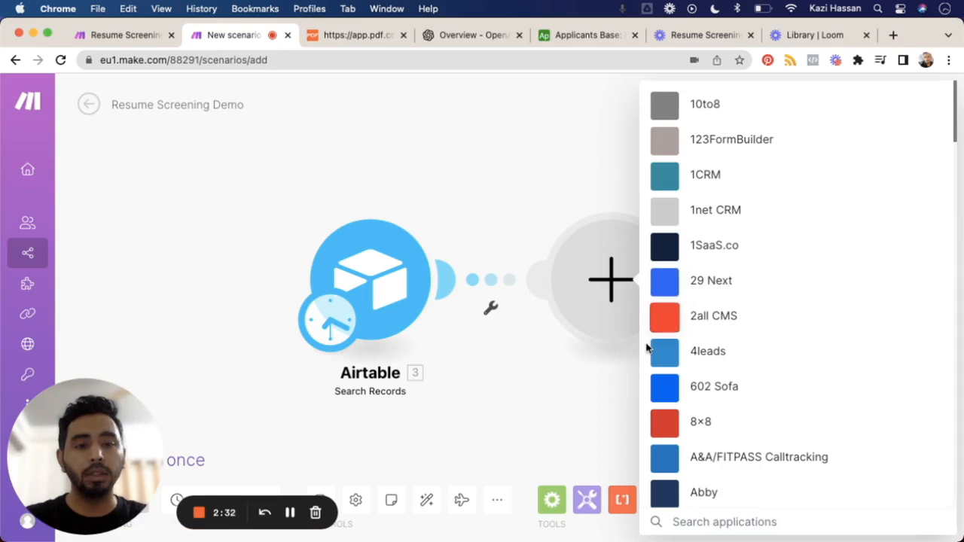
{"action": "type", "text": "http"}
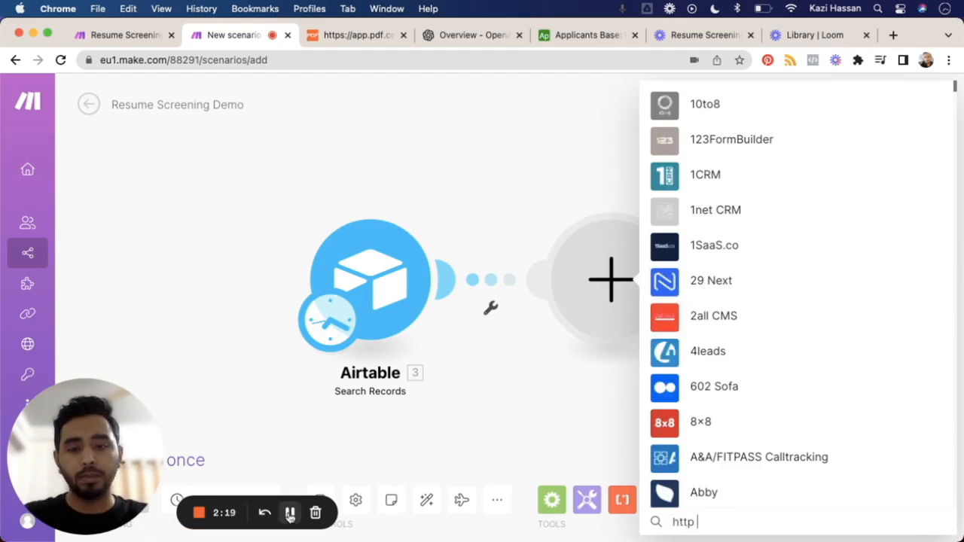
{"action": "left_click", "coordinate": [290, 513]}
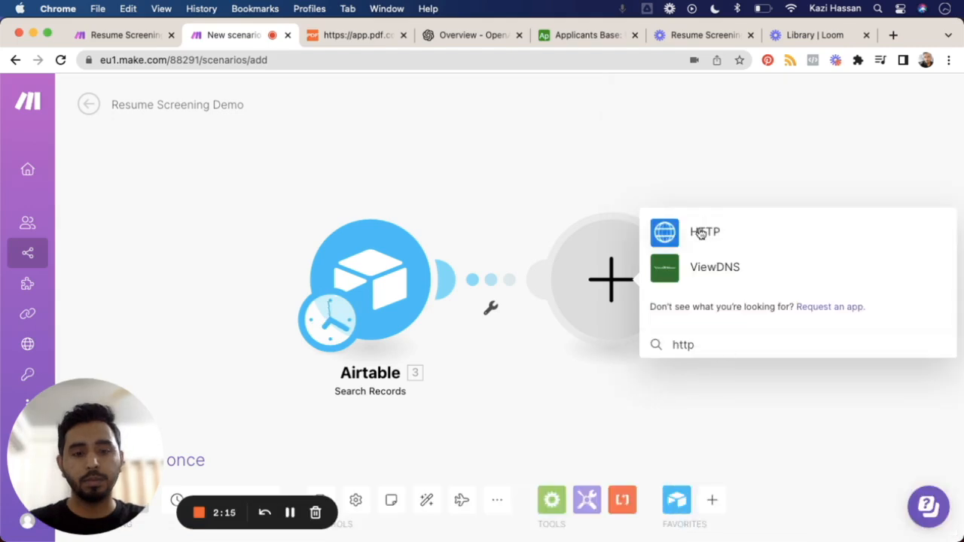
{"action": "left_click", "coordinate": [699, 235]}
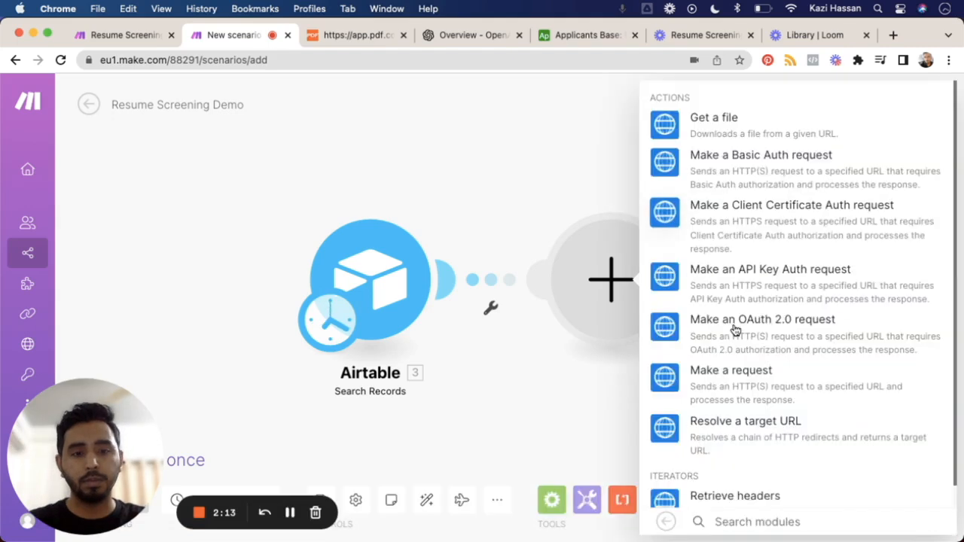
{"action": "left_click", "coordinate": [691, 127]}
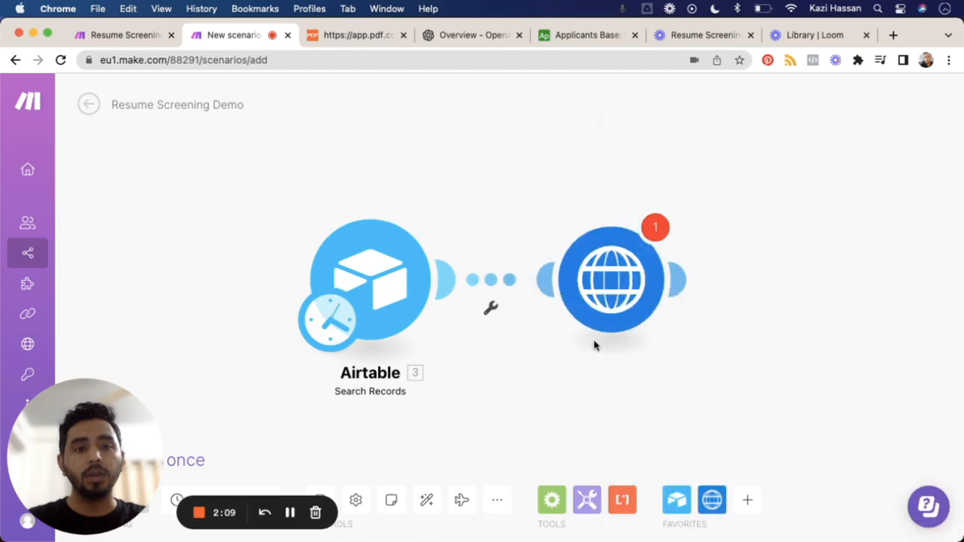
Step: Map the HTTP module's URL to the URL inside Airtable's CV/Resume[] attachment field and save it
{"action": "left_click", "coordinate": [608, 288]}
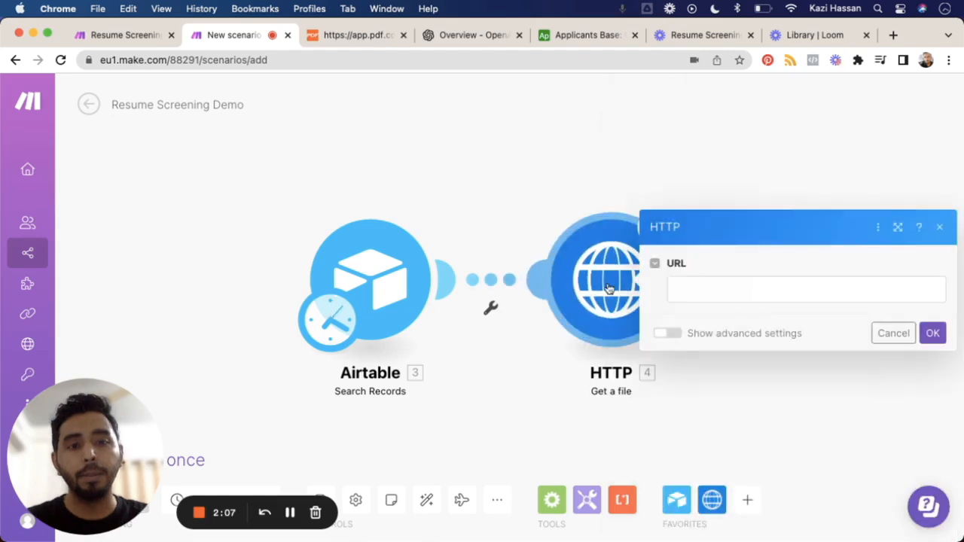
{"action": "left_click", "coordinate": [717, 291]}
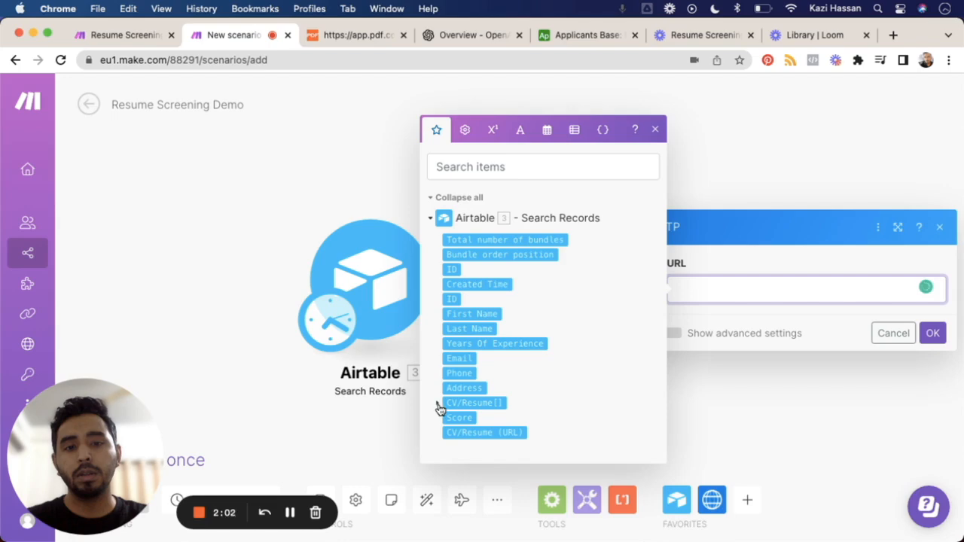
{"action": "left_click", "coordinate": [563, 408]}
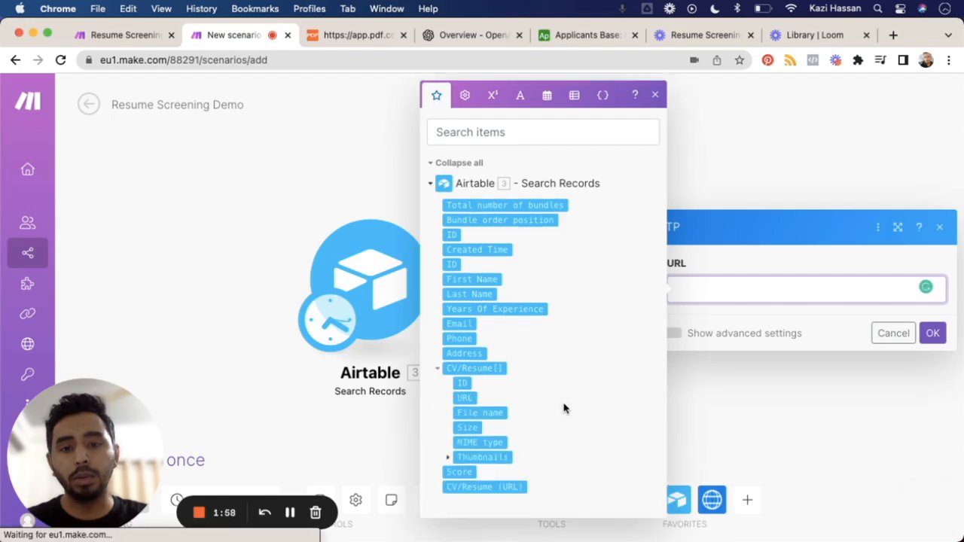
{"action": "left_click", "coordinate": [464, 399]}
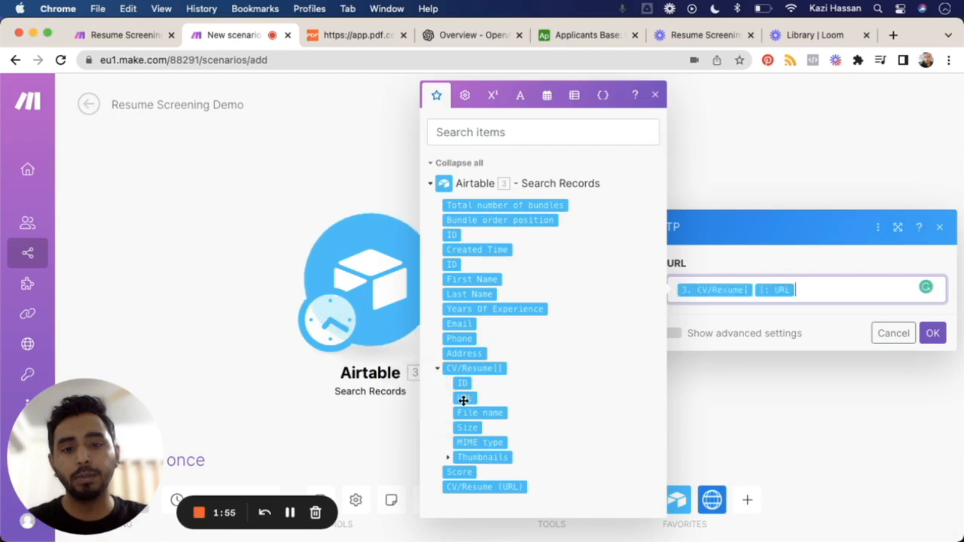
{"action": "left_click", "coordinate": [934, 334]}
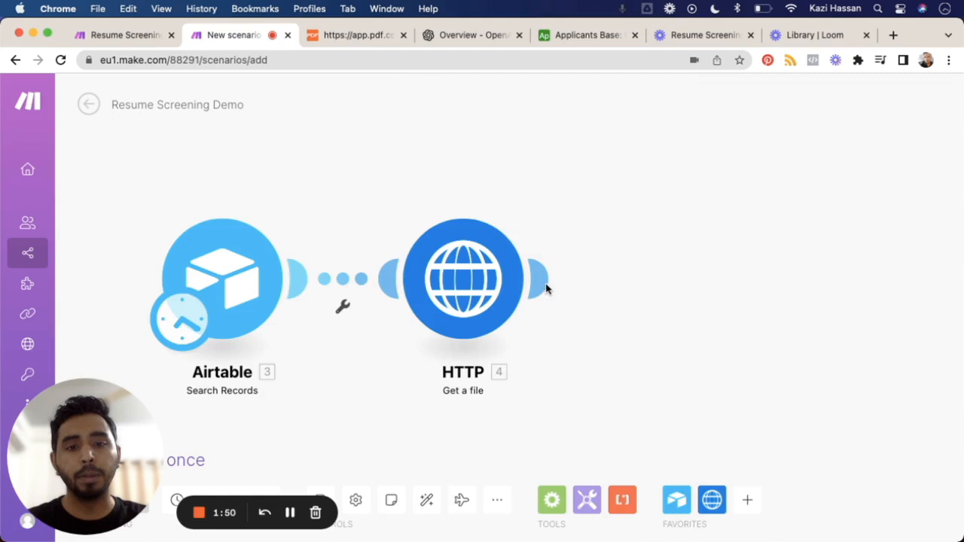
Step: Add a PDF.co Convert from PDF module after the HTTP Get a file module
{"action": "left_click", "coordinate": [543, 282]}
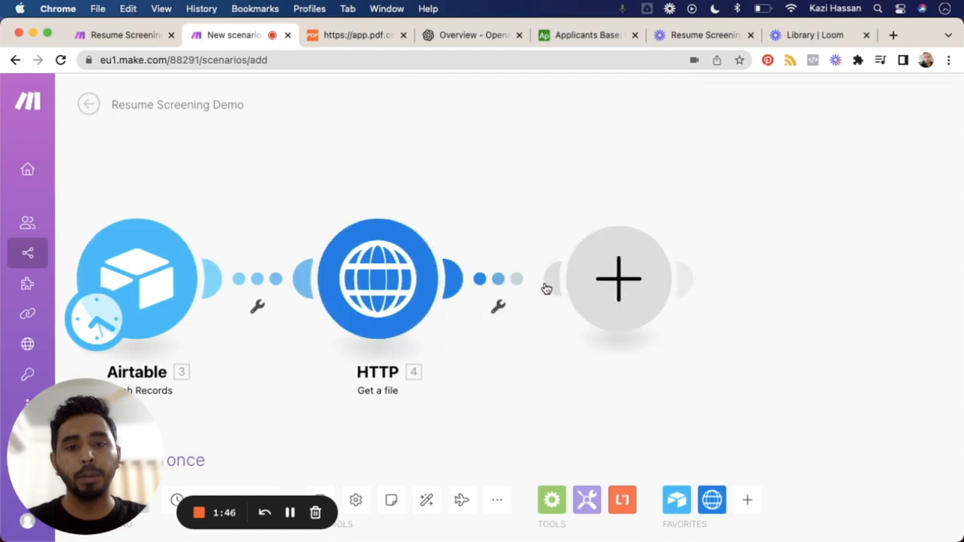
{"action": "left_click", "coordinate": [620, 281]}
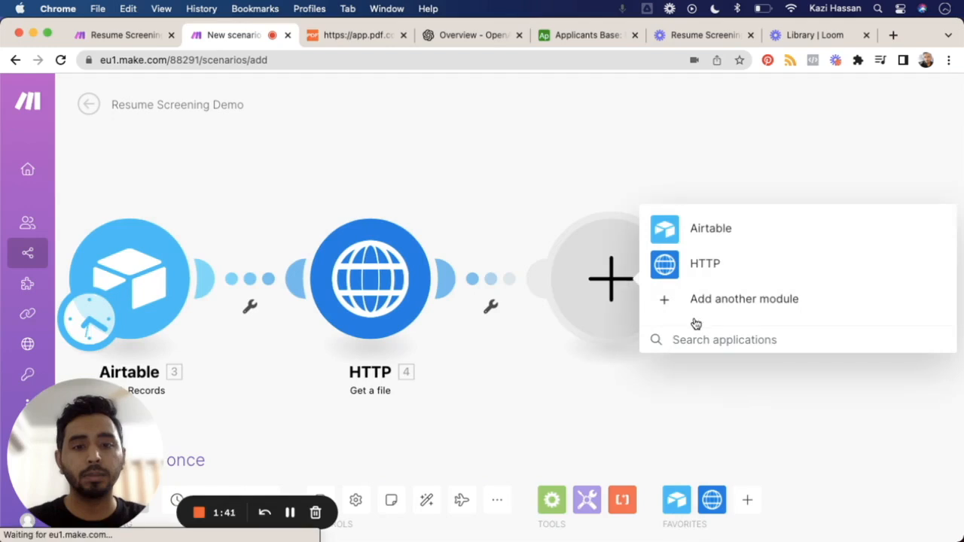
{"action": "type", "text": "pdf.co"}
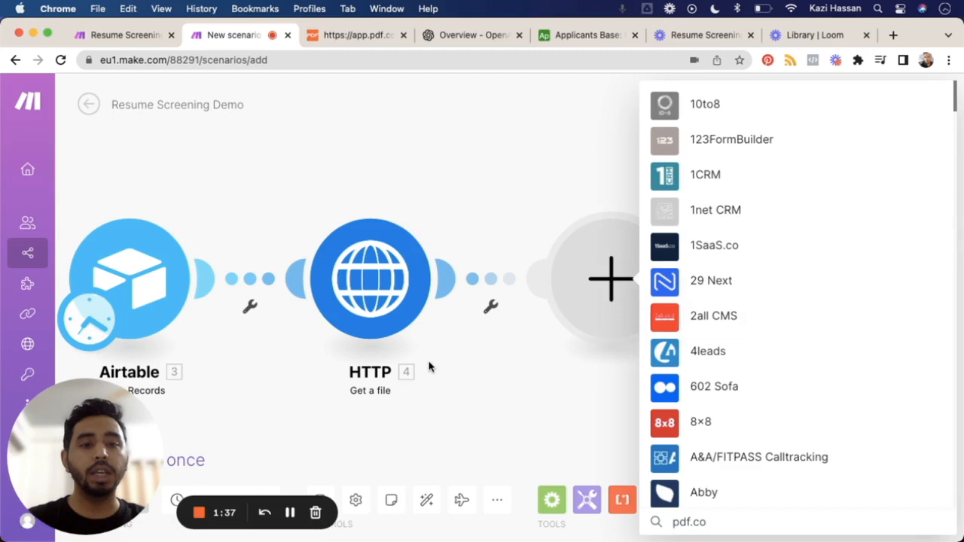
{"action": "left_click", "coordinate": [290, 513]}
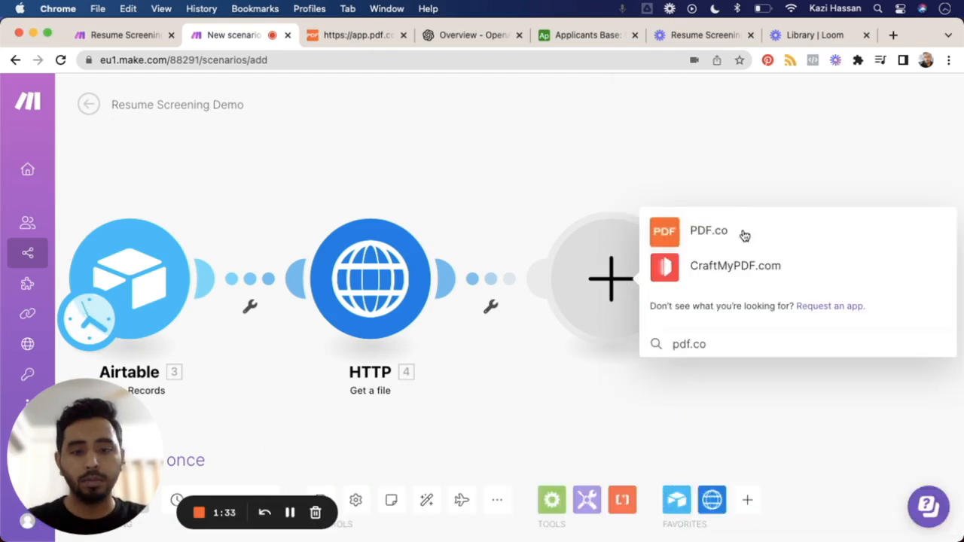
{"action": "left_click", "coordinate": [743, 235]}
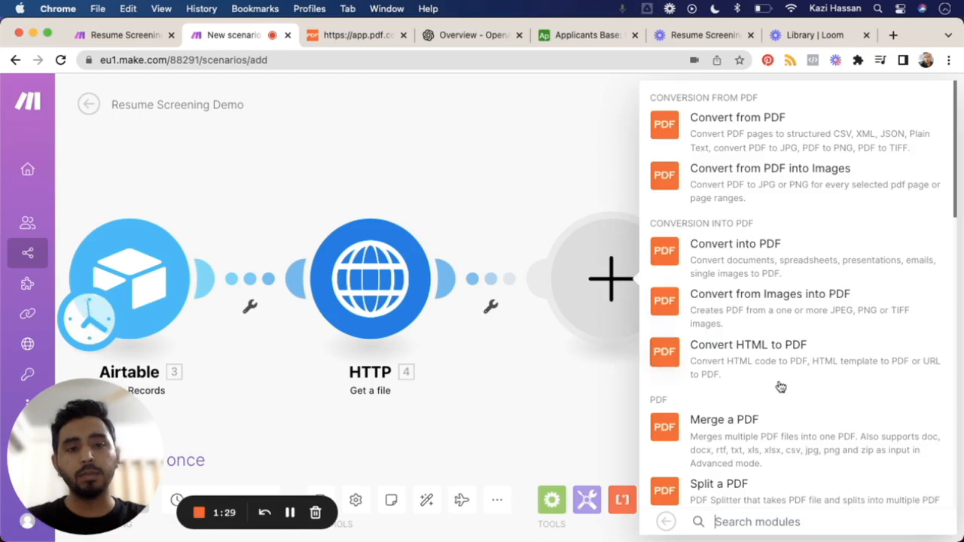
{"action": "scroll", "coordinate": [780, 386], "scroll_direction": "down", "scroll_amount": 1}
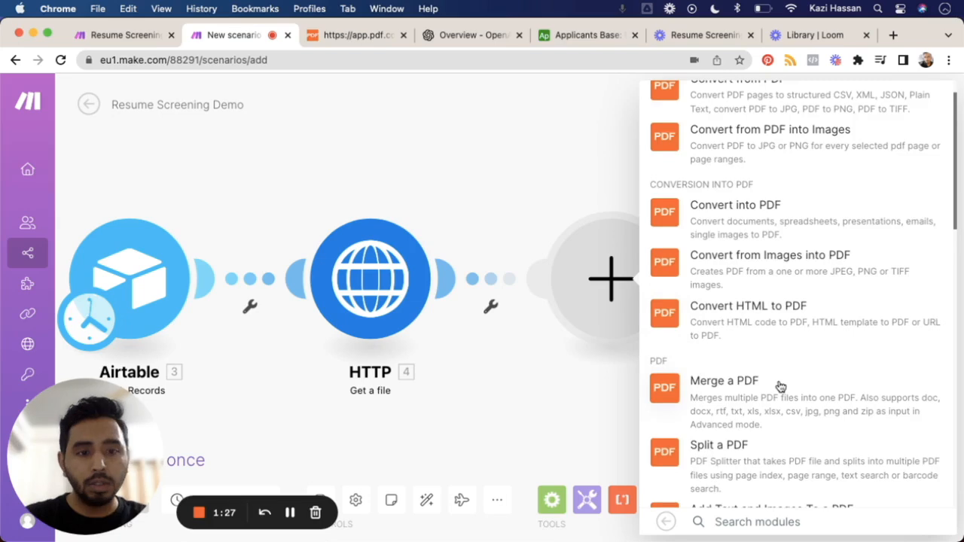
{"action": "scroll", "coordinate": [780, 386], "scroll_direction": "down", "scroll_amount": 6}
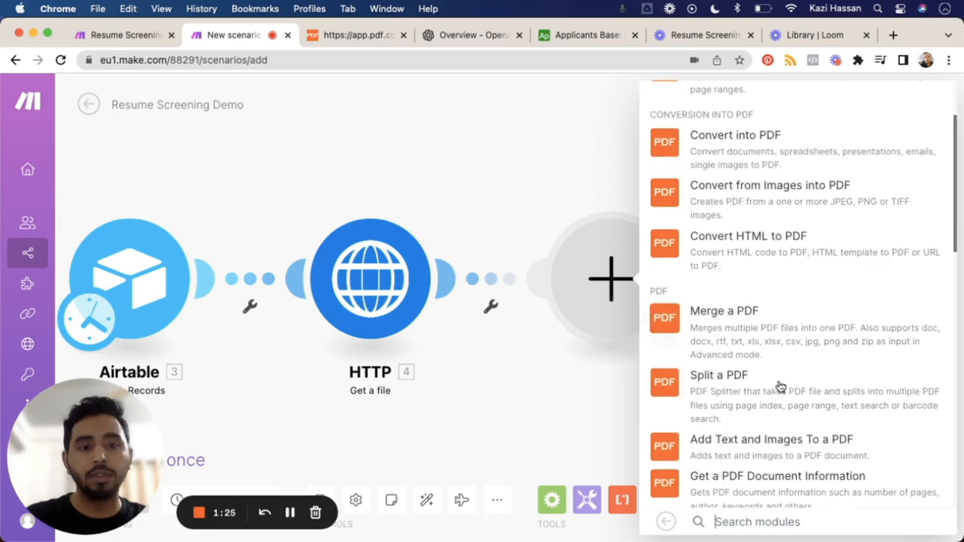
{"action": "scroll", "coordinate": [780, 387], "scroll_direction": "down", "scroll_amount": 5}
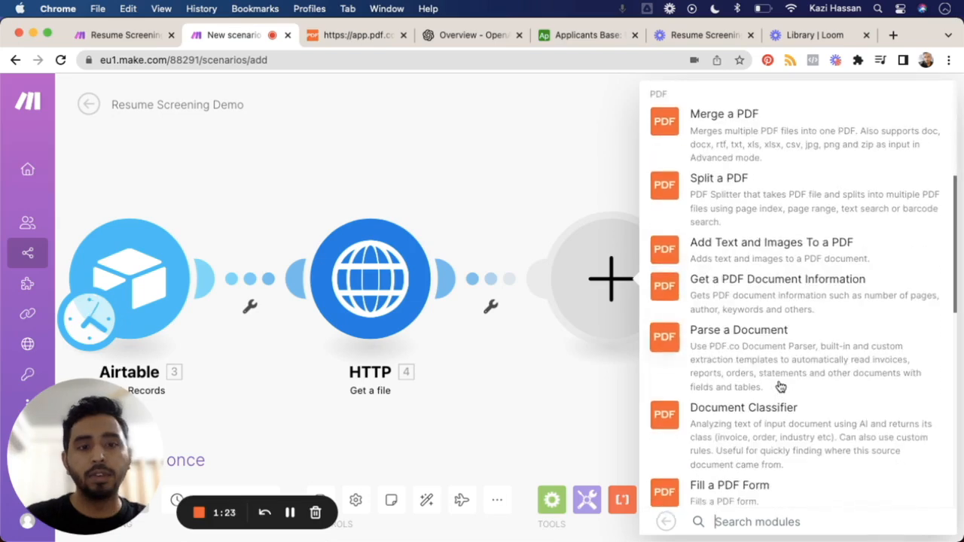
{"action": "scroll", "coordinate": [780, 386], "scroll_direction": "down", "scroll_amount": 5}
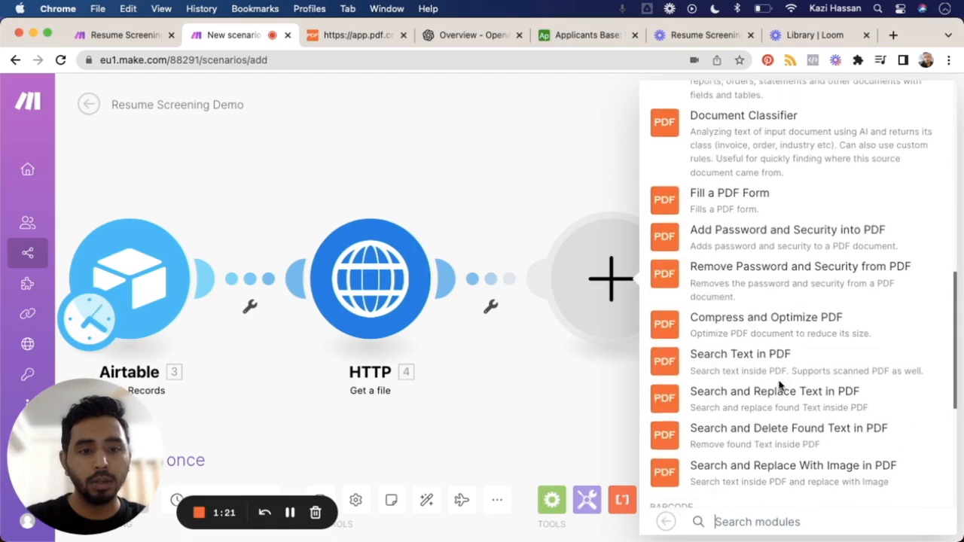
{"action": "scroll", "coordinate": [780, 386], "scroll_direction": "down", "scroll_amount": 4}
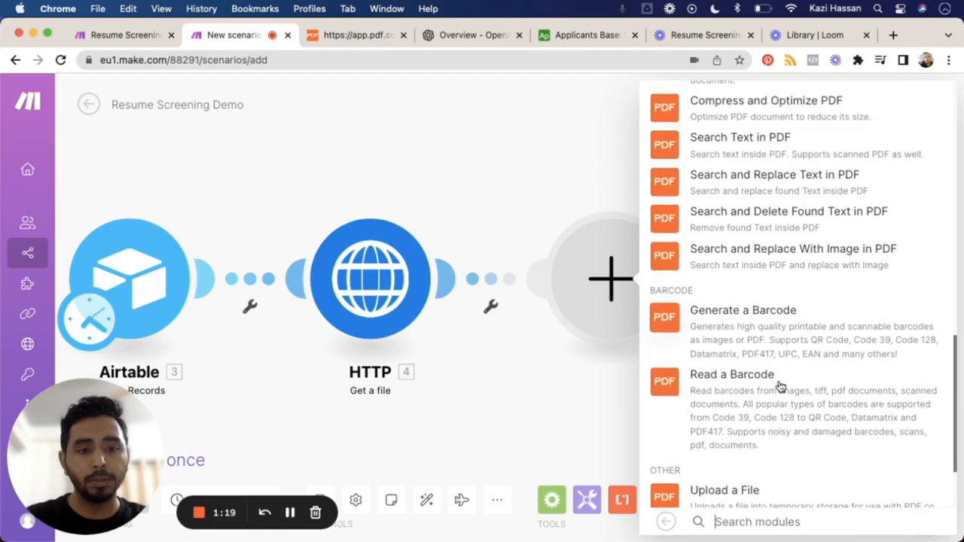
{"action": "left_click", "coordinate": [291, 512]}
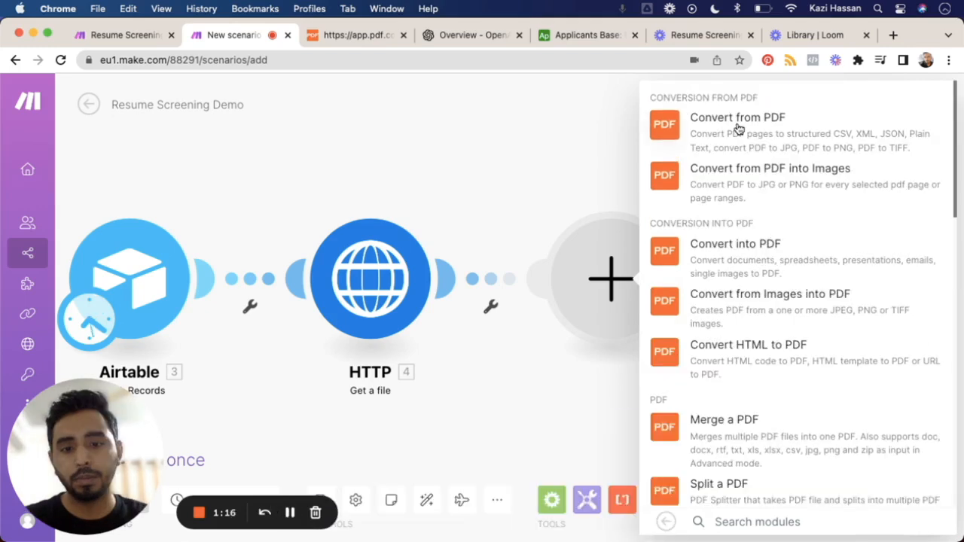
{"action": "left_click", "coordinate": [738, 129]}
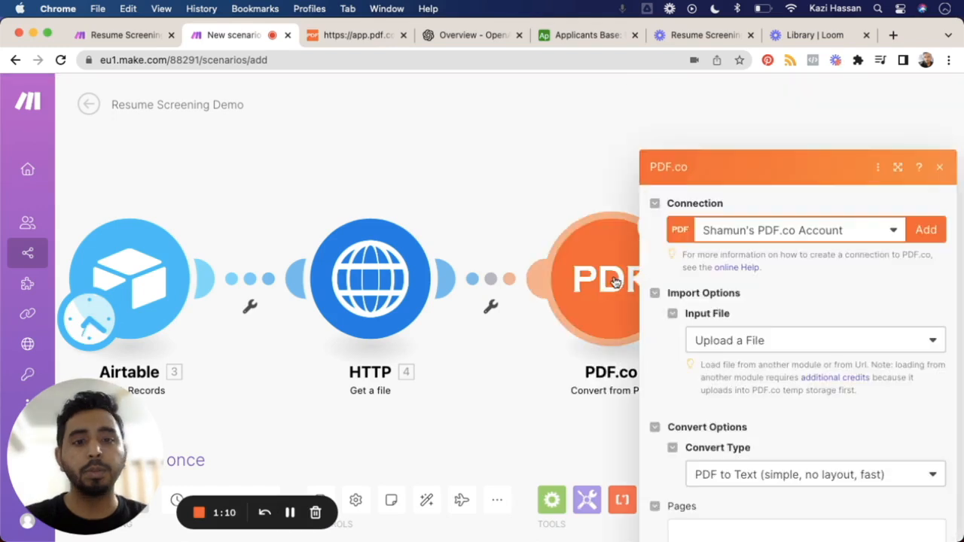
Step: Set the PDF.co module's export type to JSON Output
{"action": "scroll", "coordinate": [807, 335], "scroll_direction": "down", "scroll_amount": 2}
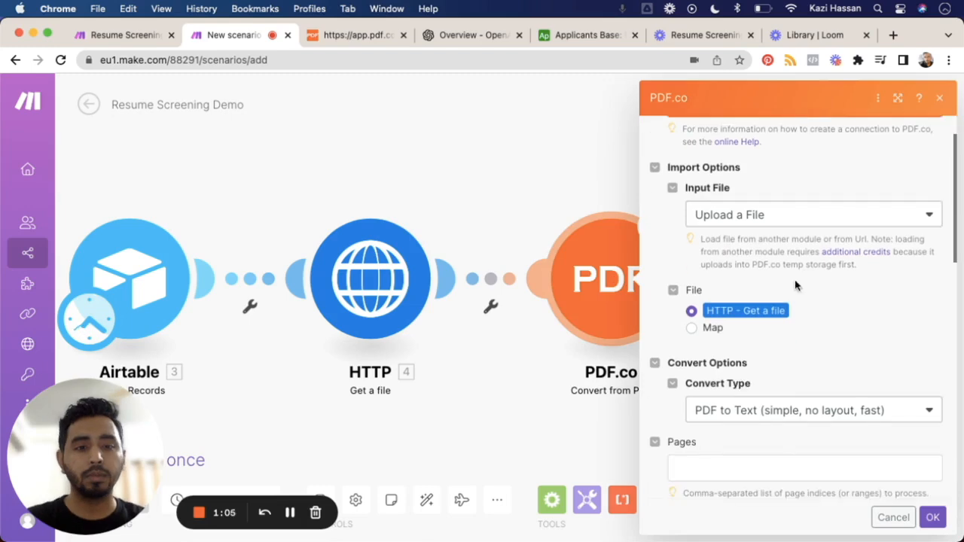
{"action": "scroll", "coordinate": [850, 358], "scroll_direction": "down", "scroll_amount": 4}
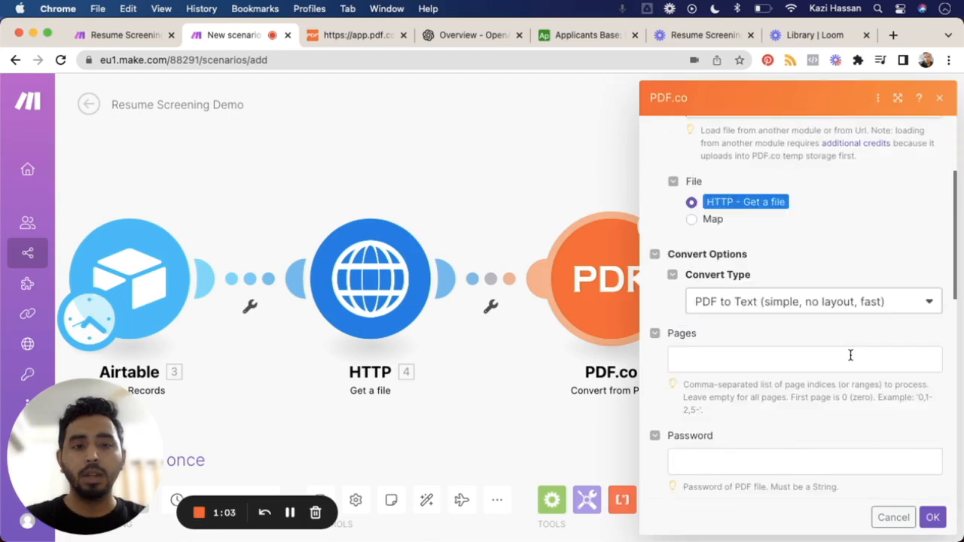
{"action": "scroll", "coordinate": [850, 355], "scroll_direction": "down", "scroll_amount": 3}
{"action": "scroll", "coordinate": [815, 325], "scroll_direction": "down", "scroll_amount": 3}
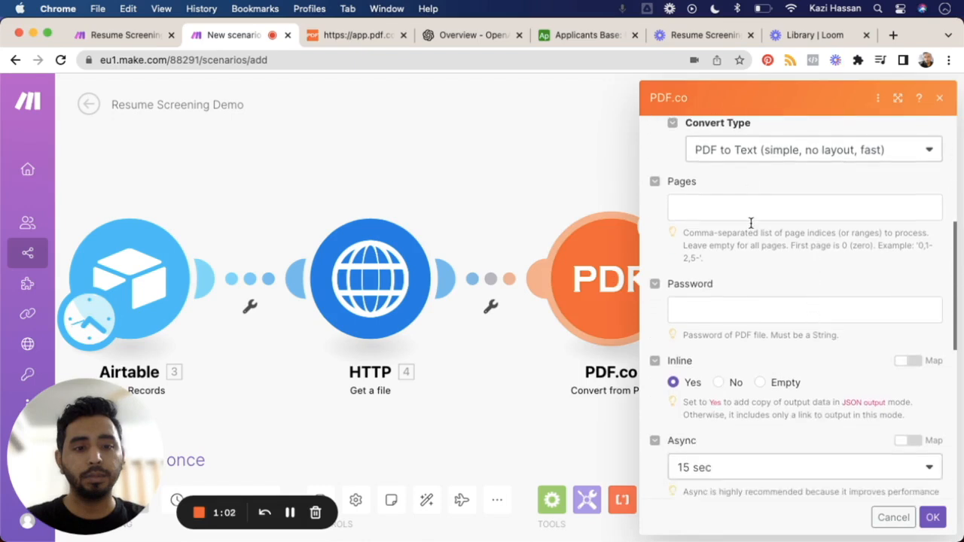
{"action": "scroll", "coordinate": [770, 322], "scroll_direction": "down", "scroll_amount": 3}
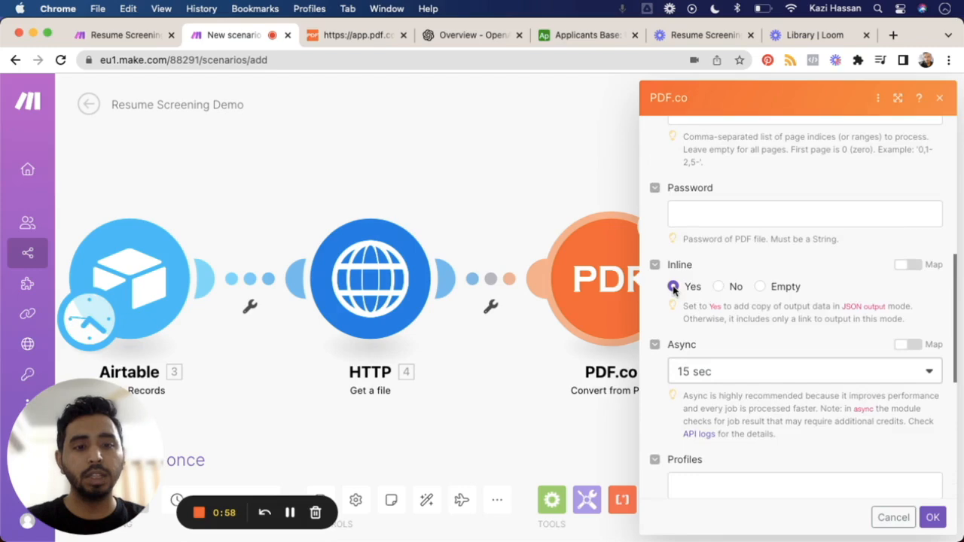
{"action": "scroll", "coordinate": [672, 288], "scroll_direction": "down", "scroll_amount": 3}
{"action": "scroll", "coordinate": [673, 286], "scroll_direction": "down", "scroll_amount": 3}
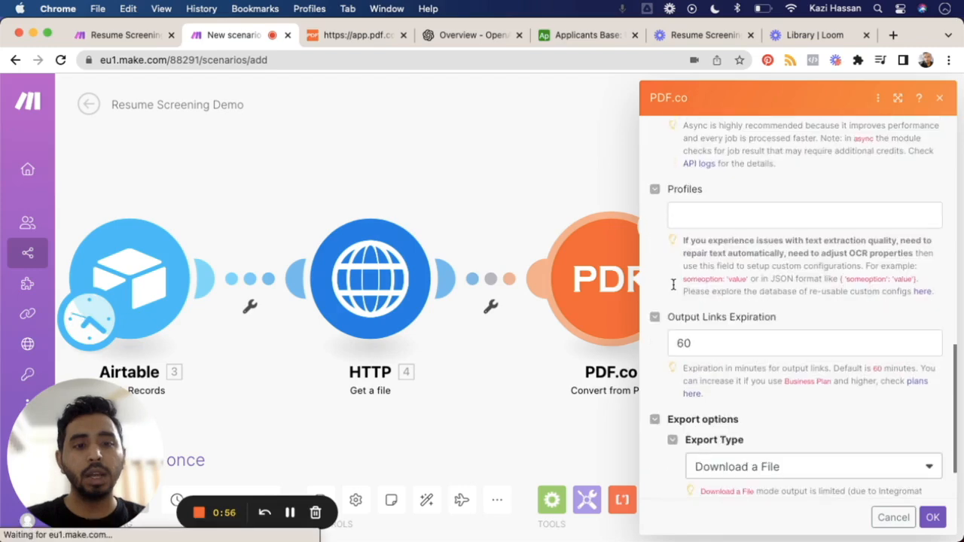
{"action": "scroll", "coordinate": [673, 285], "scroll_direction": "down", "scroll_amount": 2}
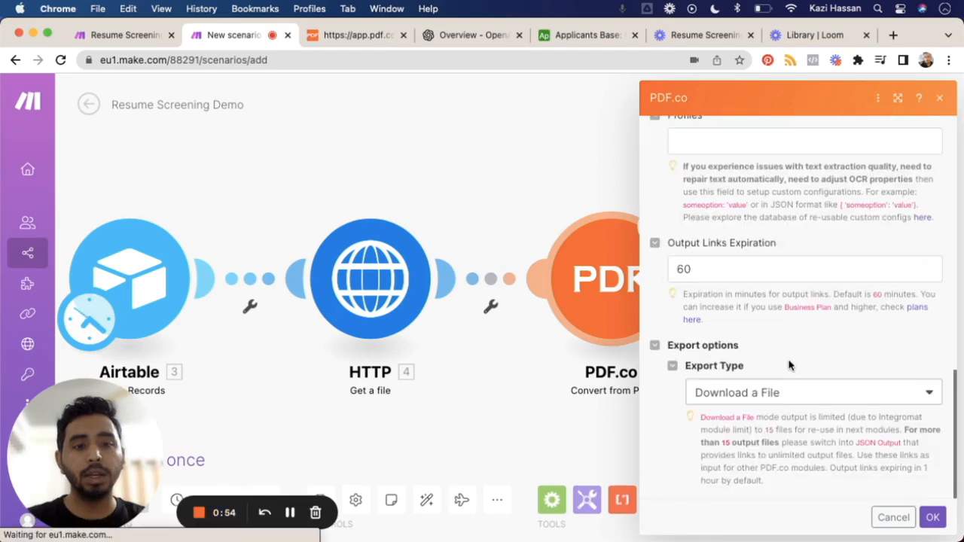
{"action": "left_click", "coordinate": [783, 394]}
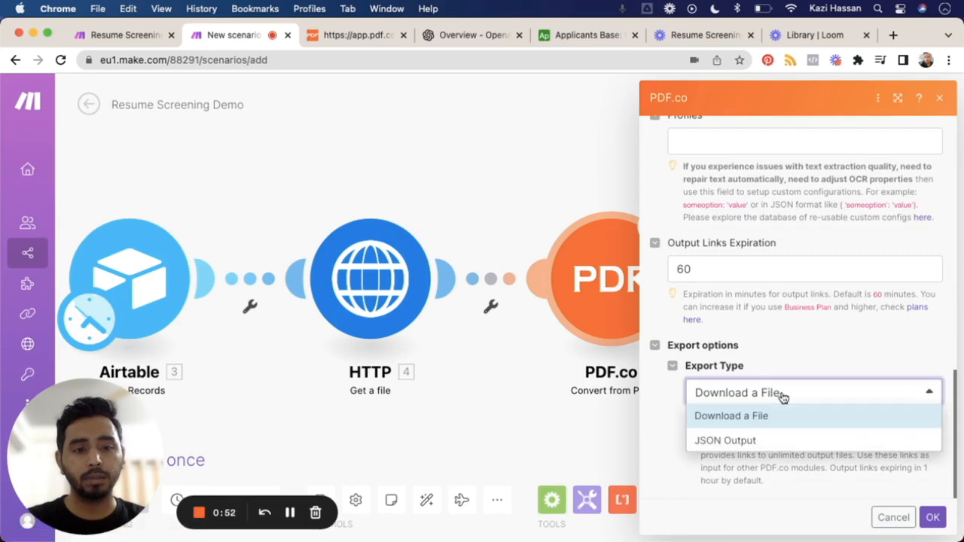
{"action": "left_click", "coordinate": [749, 443]}
Step: Review the PDF.co module's inline, convert type and input file options, and save its settings
{"action": "scroll", "coordinate": [749, 443], "scroll_direction": "up", "scroll_amount": 2}
{"action": "scroll", "coordinate": [749, 443], "scroll_direction": "up", "scroll_amount": 5}
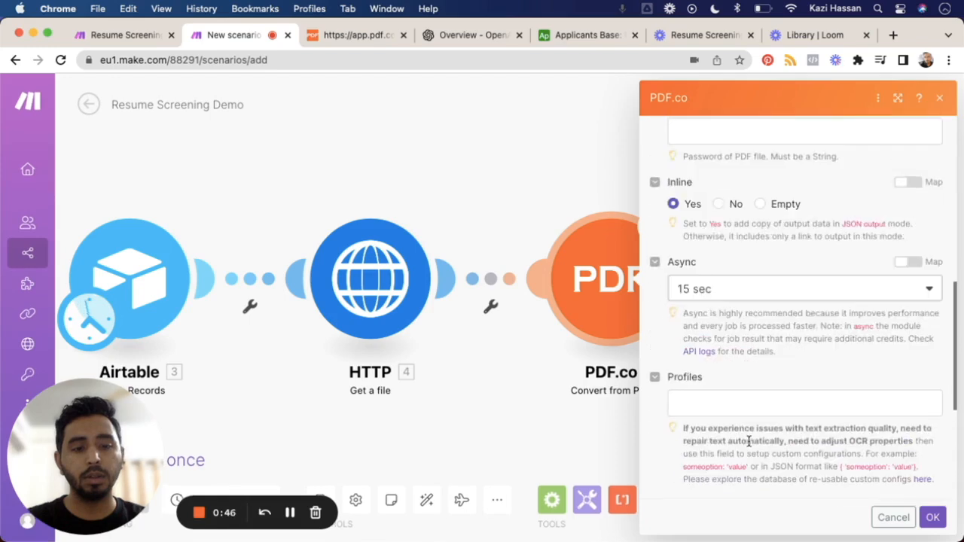
{"action": "scroll", "coordinate": [748, 443], "scroll_direction": "up", "scroll_amount": 2}
{"action": "scroll", "coordinate": [748, 445], "scroll_direction": "up", "scroll_amount": 8}
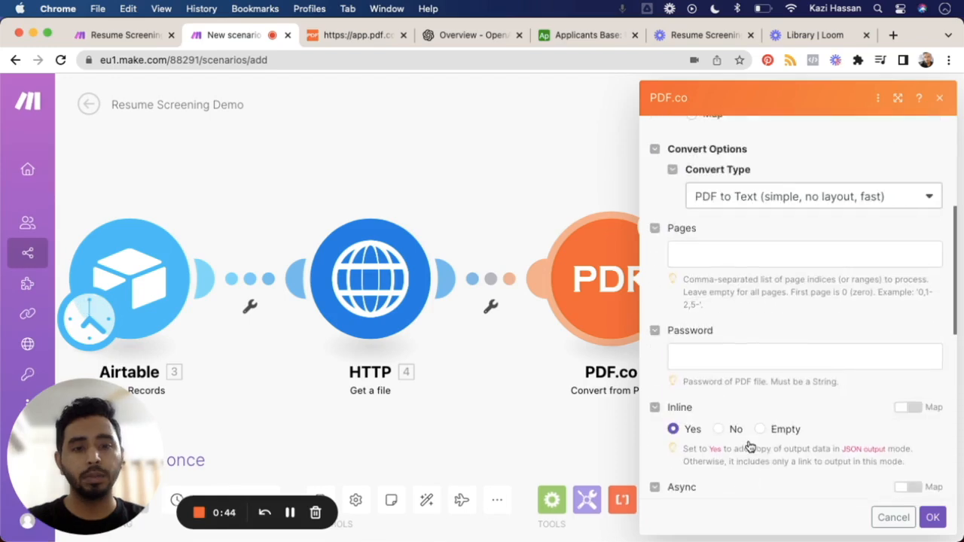
{"action": "scroll", "coordinate": [748, 446], "scroll_direction": "up", "scroll_amount": 1}
{"action": "scroll", "coordinate": [748, 445], "scroll_direction": "up", "scroll_amount": 2}
{"action": "scroll", "coordinate": [748, 445], "scroll_direction": "up", "scroll_amount": 2}
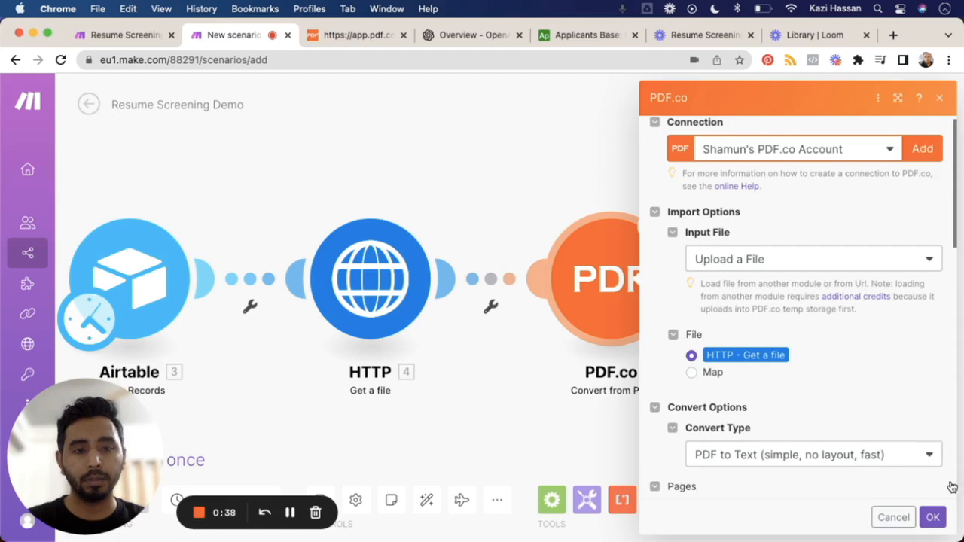
{"action": "left_click", "coordinate": [931, 518]}
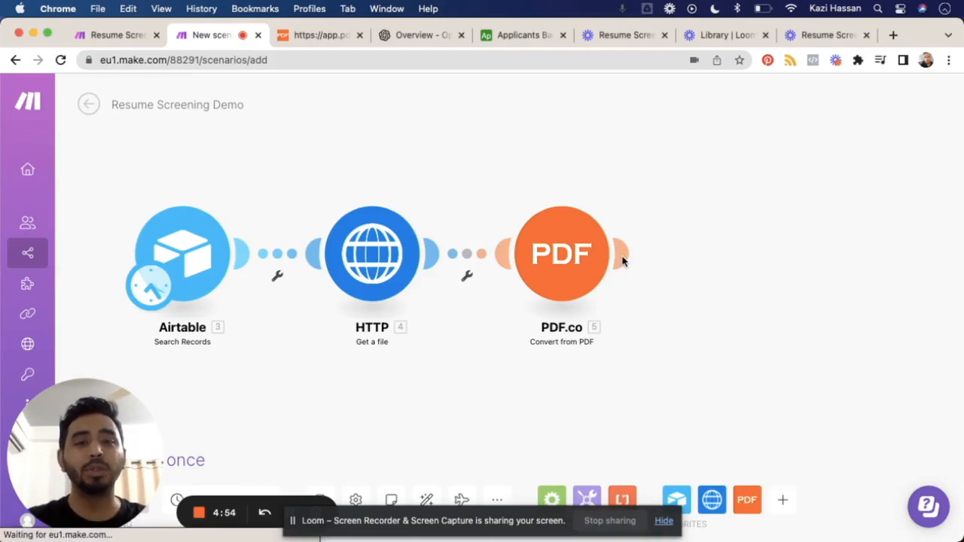
Step: Add an OpenAI (DALL-E & ChatGPT) Create a Completion module after the PDF.co module
{"action": "left_click", "coordinate": [622, 257]}
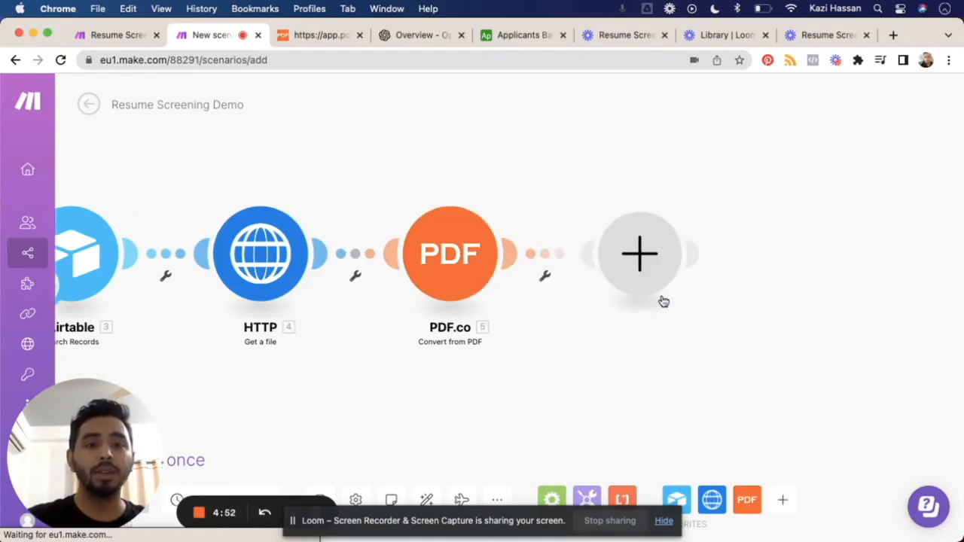
{"action": "left_click", "coordinate": [664, 520]}
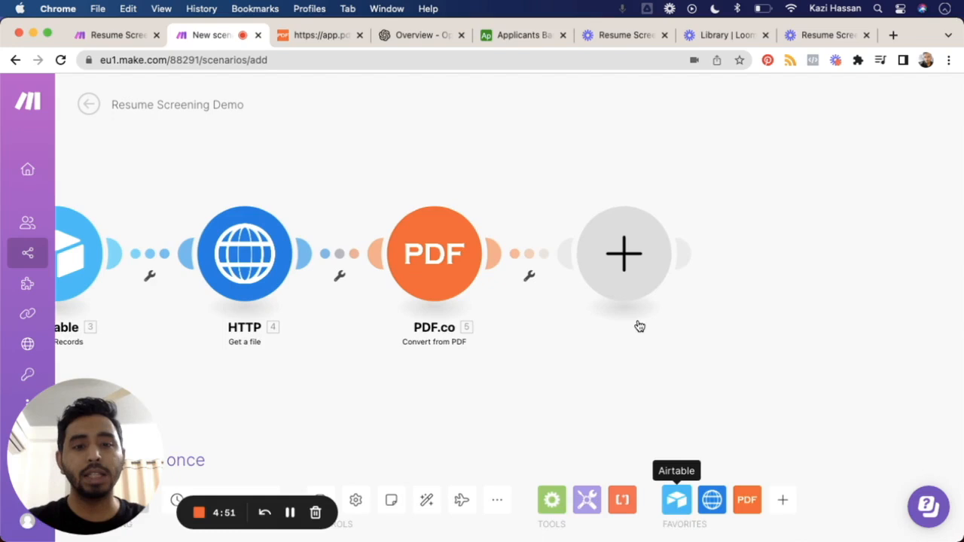
{"action": "left_click", "coordinate": [619, 247]}
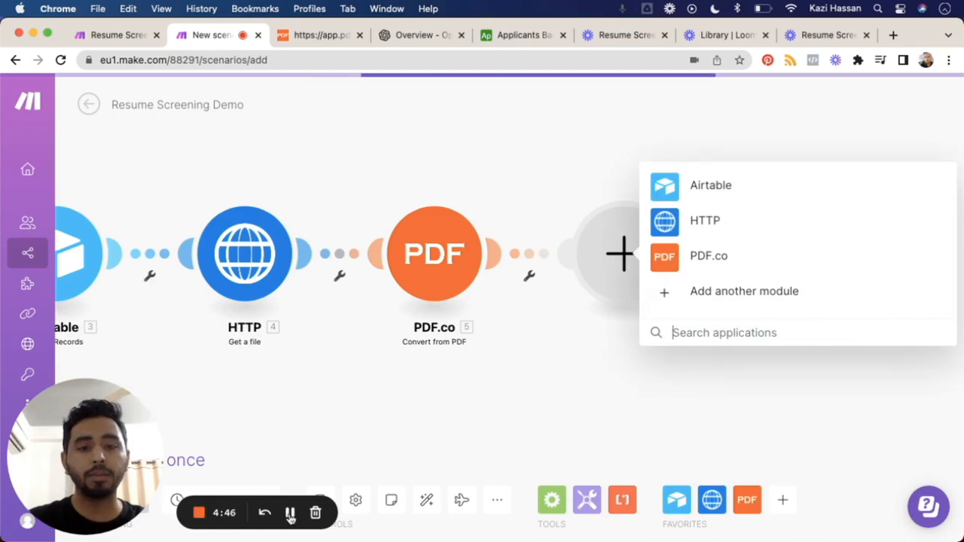
{"action": "type", "text": "openai"}
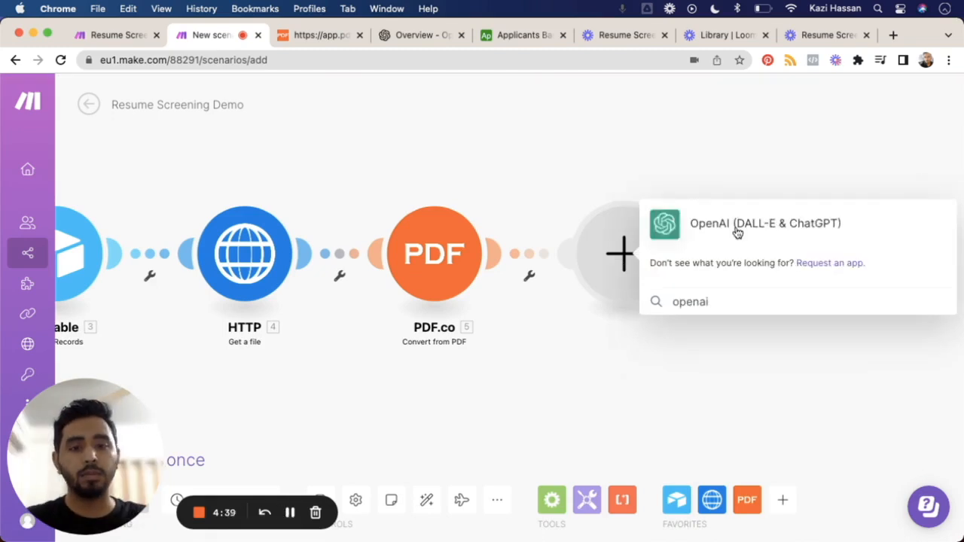
{"action": "left_click", "coordinate": [737, 232]}
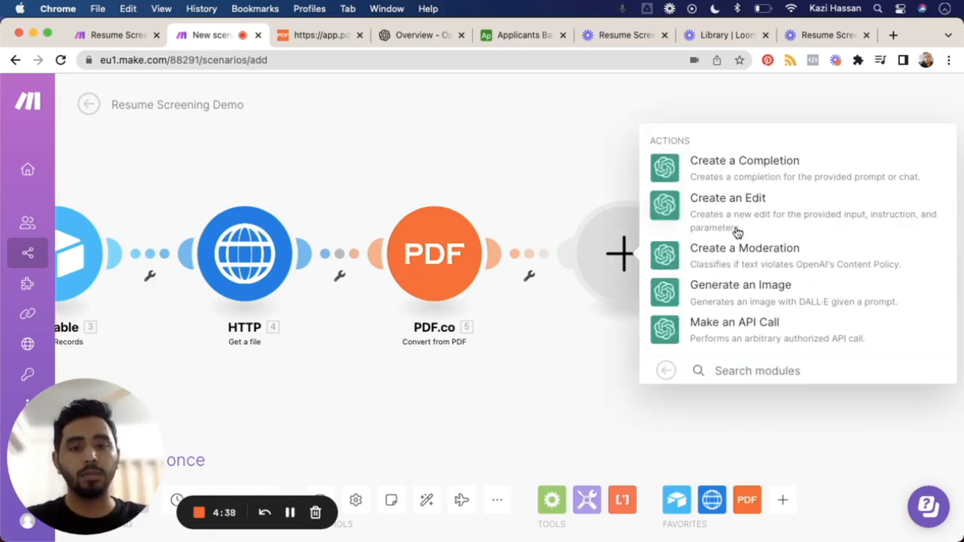
{"action": "left_click", "coordinate": [747, 169]}
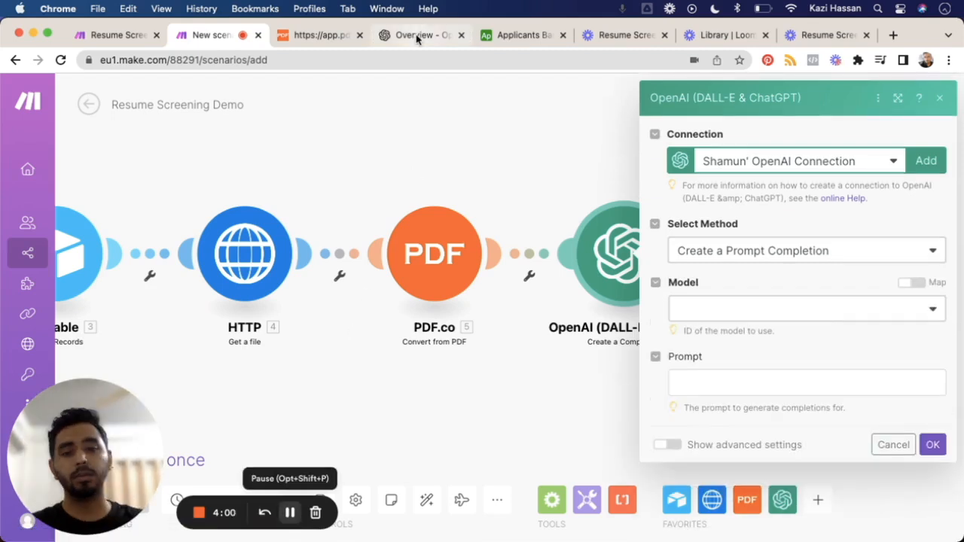
Step: Switch to the OpenAI platform site and open its account sign-up page at platform.openai.com/signup
{"action": "left_click", "coordinate": [416, 36]}
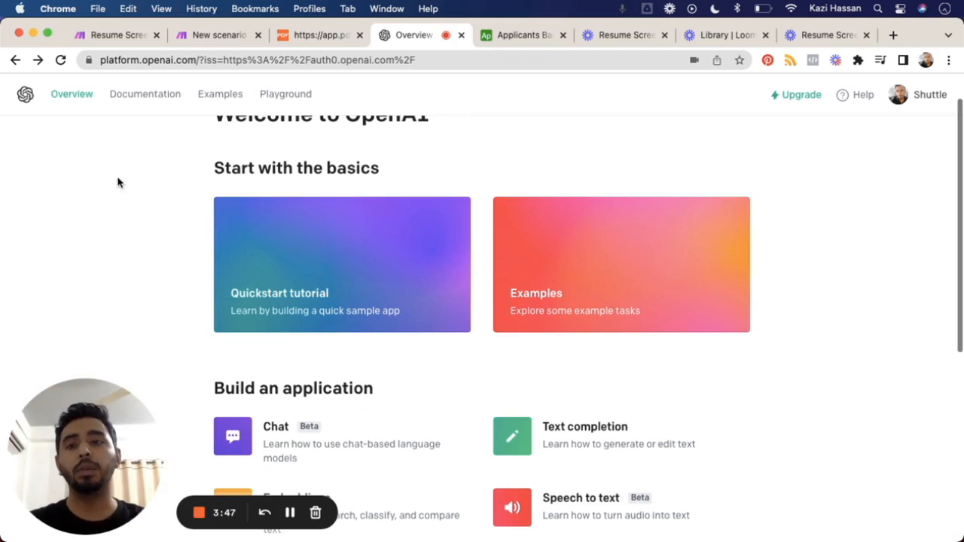
{"action": "left_click", "coordinate": [202, 60]}
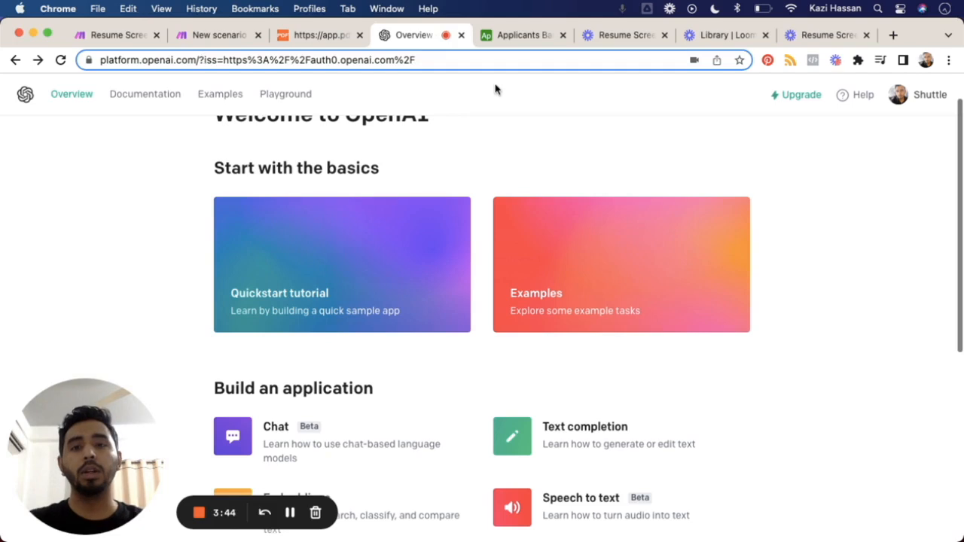
{"action": "left_click", "coordinate": [458, 58]}
{"action": "key", "text": "BackSpace"}
{"action": "key", "text": "BackSpace"}
{"action": "key", "text": "BackSpace"}
{"action": "key", "text": "BackSpace"}
{"action": "key", "text": "BackSpace"}
{"action": "key", "text": "BackSpace"}
{"action": "key", "text": "BackSpace"}
{"action": "key", "text": "BackSpace"}
{"action": "key", "text": "BackSpace"}
{"action": "key", "text": "BackSpace"}
{"action": "key", "text": "BackSpace"}
{"action": "key", "text": "BackSpace"}
{"action": "key", "text": "BackSpace"}
{"action": "key", "text": "BackSpace"}
{"action": "key", "text": "BackSpace"}
{"action": "key", "text": "BackSpace"}
{"action": "key", "text": "BackSpace"}
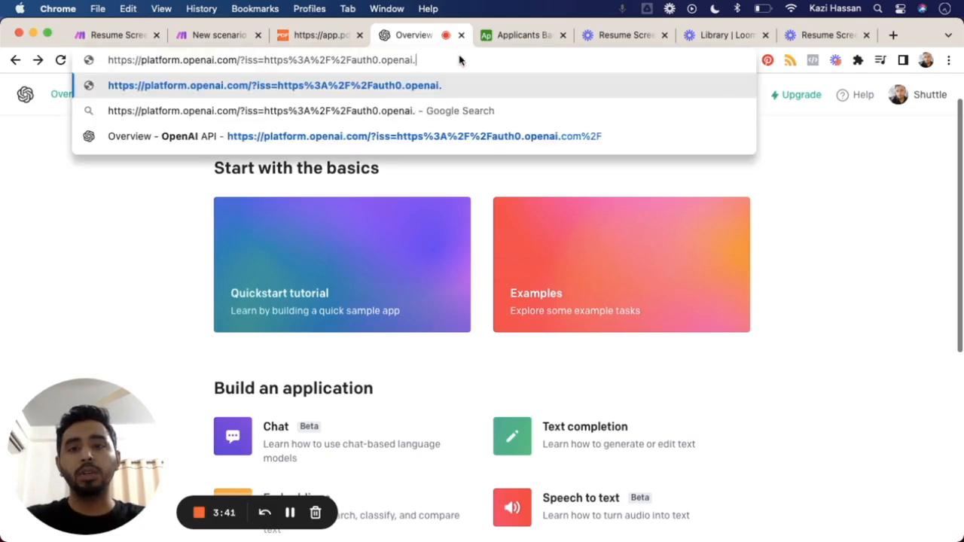
{"action": "key", "text": "BackSpace"}
{"action": "key", "text": "BackSpace"}
{"action": "key", "text": "BackSpace"}
{"action": "key", "text": "BackSpace"}
{"action": "key", "text": "BackSpace"}
{"action": "key", "text": "BackSpace"}
{"action": "key", "text": "BackSpace"}
{"action": "key", "text": "BackSpace"}
{"action": "key", "text": "BackSpace"}
{"action": "key", "text": "BackSpace"}
{"action": "key", "text": "BackSpace"}
{"action": "key", "text": "BackSpace"}
{"action": "key", "text": "BackSpace"}
{"action": "key", "text": "BackSpace"}
{"action": "key", "text": "BackSpace"}
{"action": "key", "text": "BackSpace"}
{"action": "key", "text": "BackSpace"}
{"action": "key", "text": "BackSpace"}
{"action": "key", "text": "BackSpace"}
{"action": "key", "text": "BackSpace"}
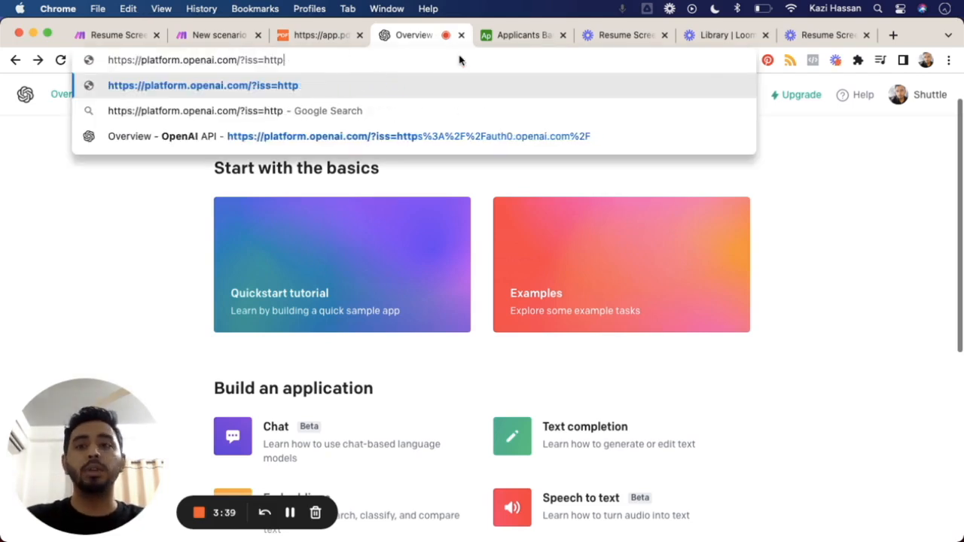
{"action": "key", "text": "BackSpace"}
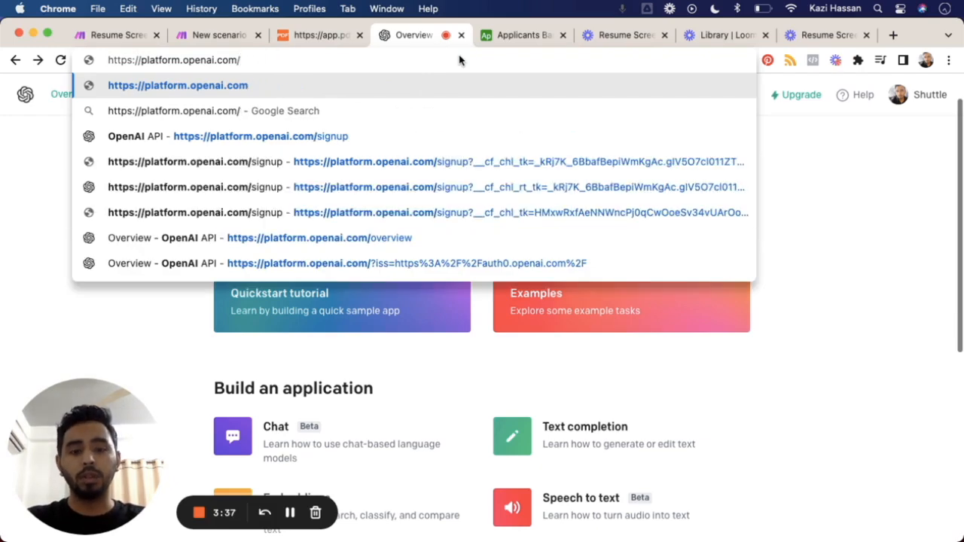
{"action": "type", "text": "signup"}
{"action": "key", "text": "Return"}
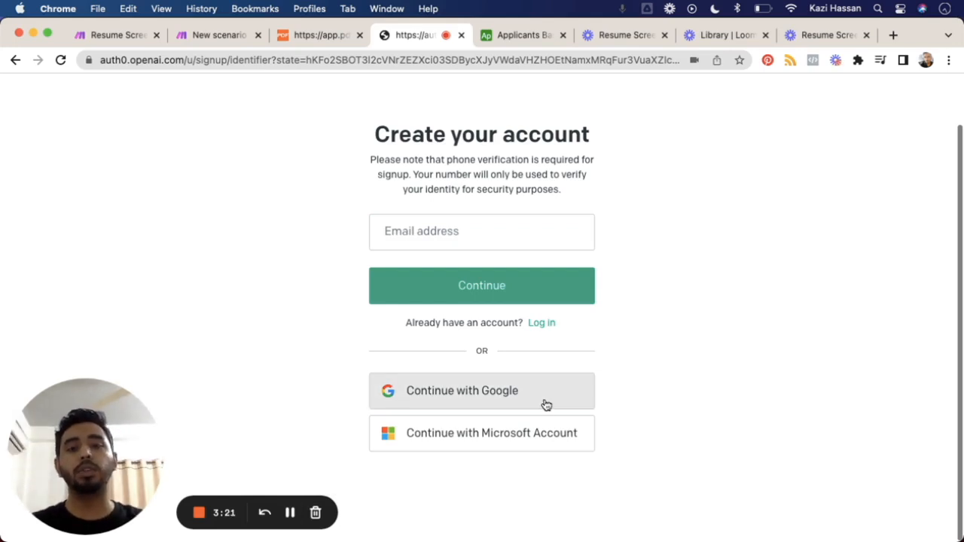
{"action": "left_click", "coordinate": [289, 512]}
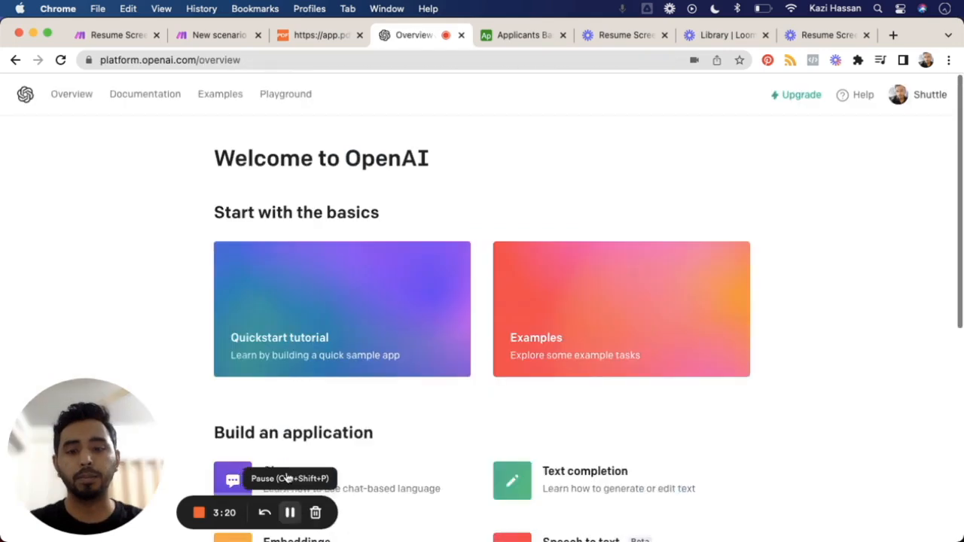
{"action": "left_click", "coordinate": [289, 512]}
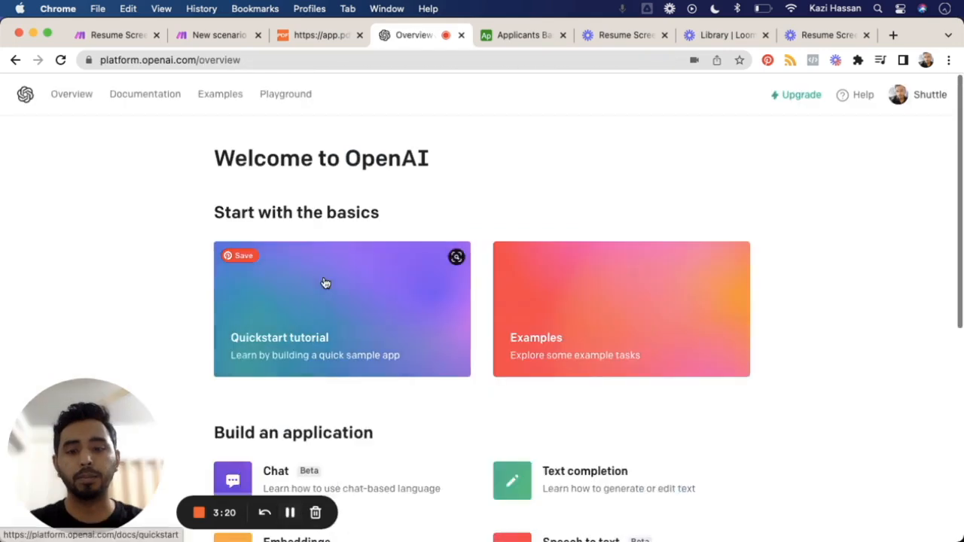
Step: Open the OpenAI Playground and paste in the prompt with the rating criteria for marketing internship resumes
{"action": "left_click", "coordinate": [296, 100]}
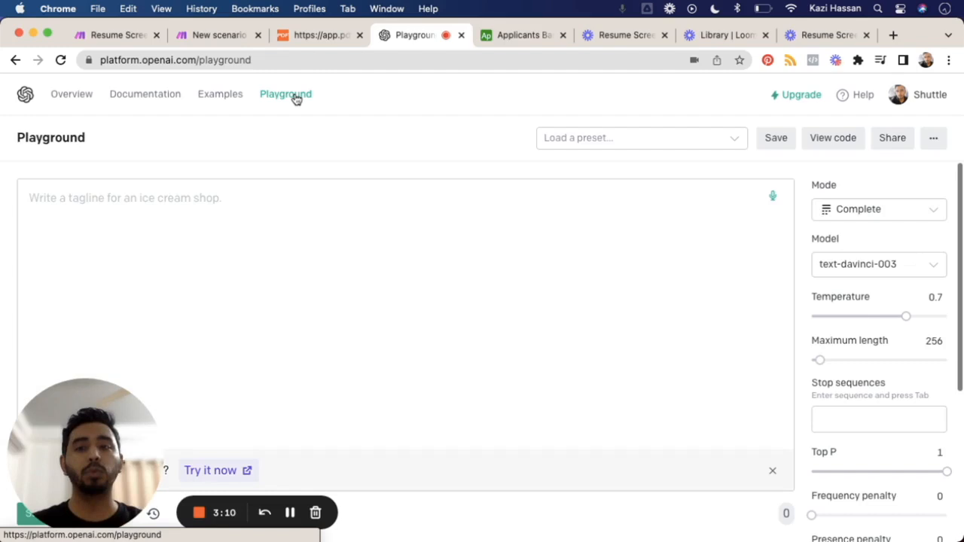
{"action": "left_click", "coordinate": [257, 229]}
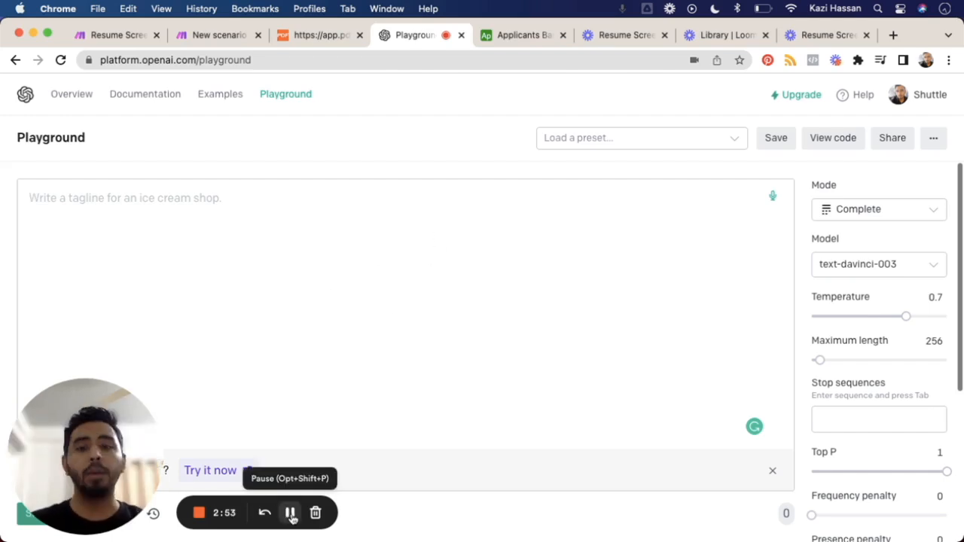
{"action": "key", "text": "cmd+v"}
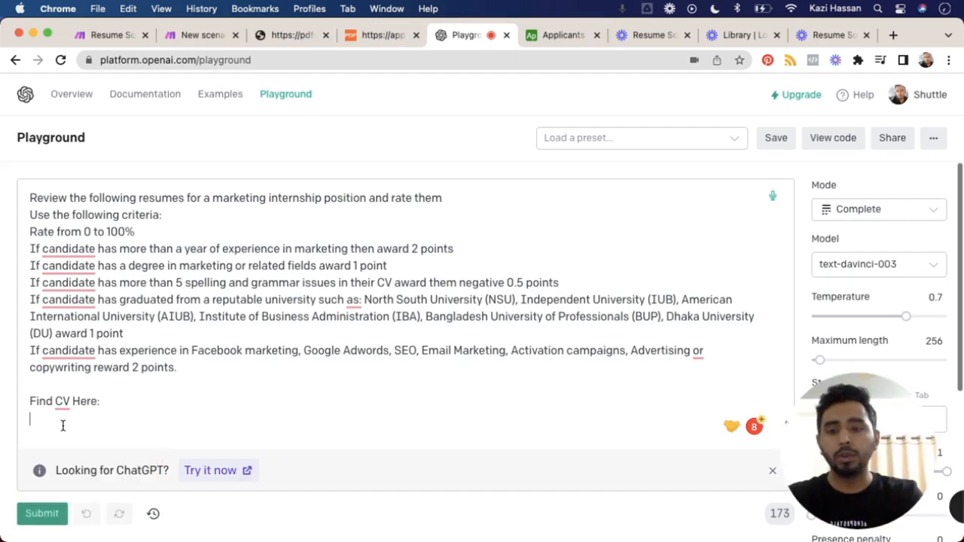
Step: Paste the candidate's CV text below the rating criteria, submit it to text-davinci-003 and review the completion
{"action": "key", "text": "super+v"}
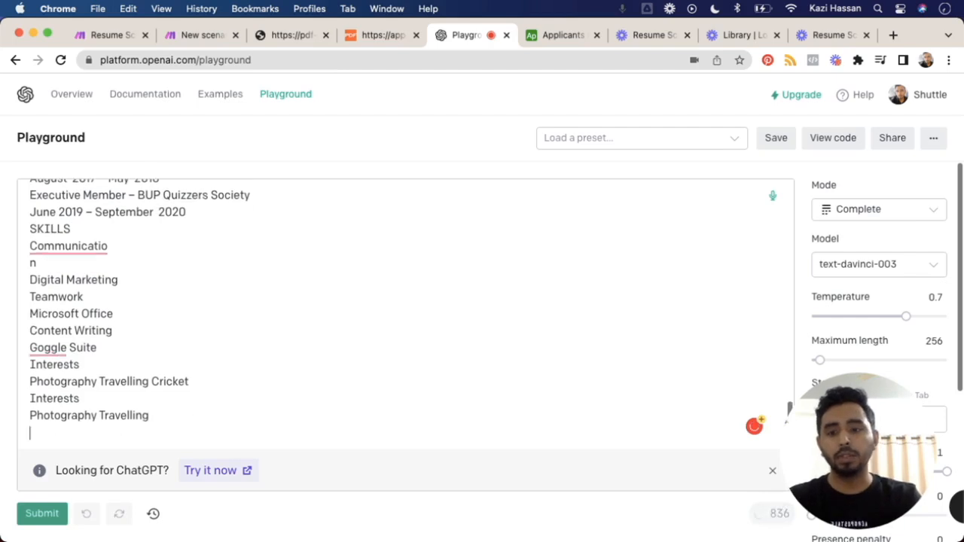
{"action": "left_click", "coordinate": [42, 515]}
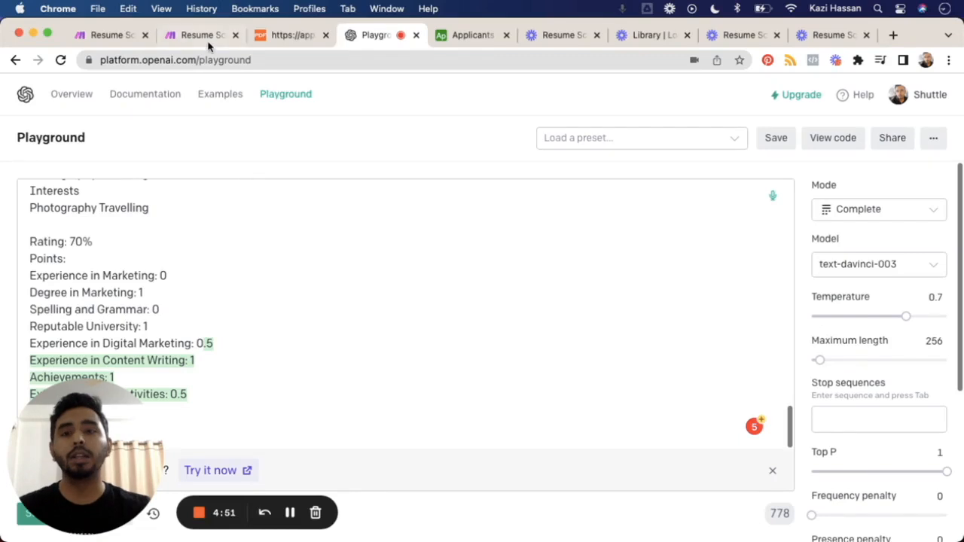
{"action": "scroll", "coordinate": [198, 326], "scroll_direction": "up", "scroll_amount": 3}
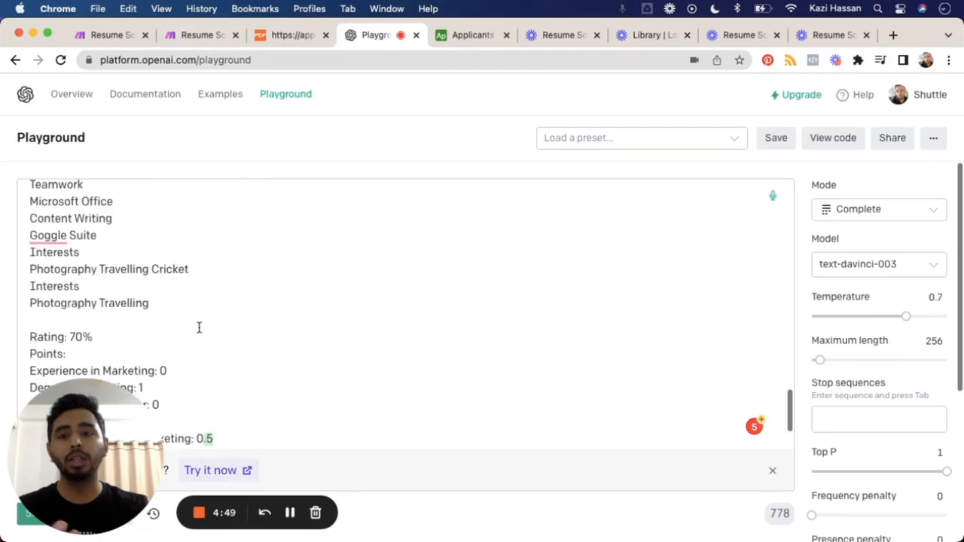
{"action": "scroll", "coordinate": [199, 326], "scroll_direction": "up", "scroll_amount": 2}
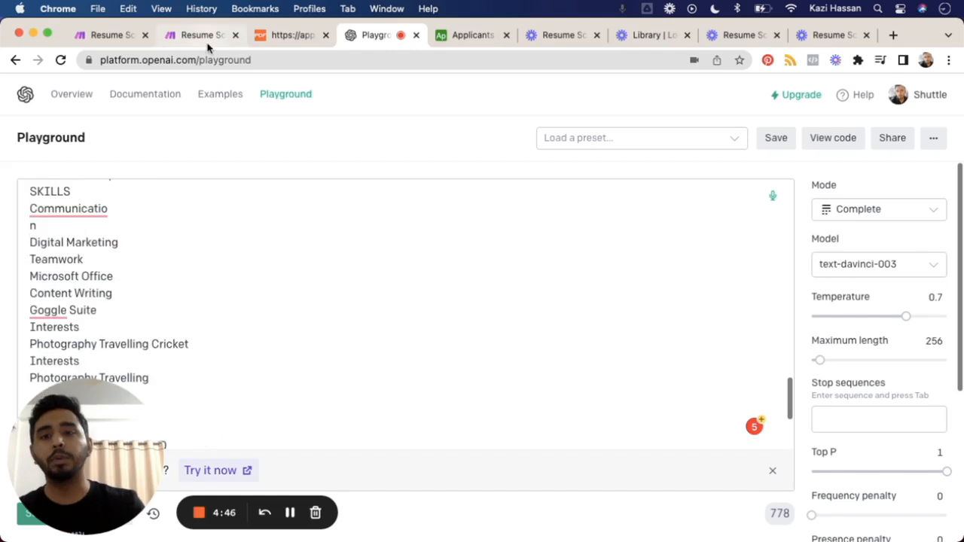
Step: Switch to the Make scenario and set the OpenAI module's model to text-davinci-003
{"action": "left_click", "coordinate": [206, 35]}
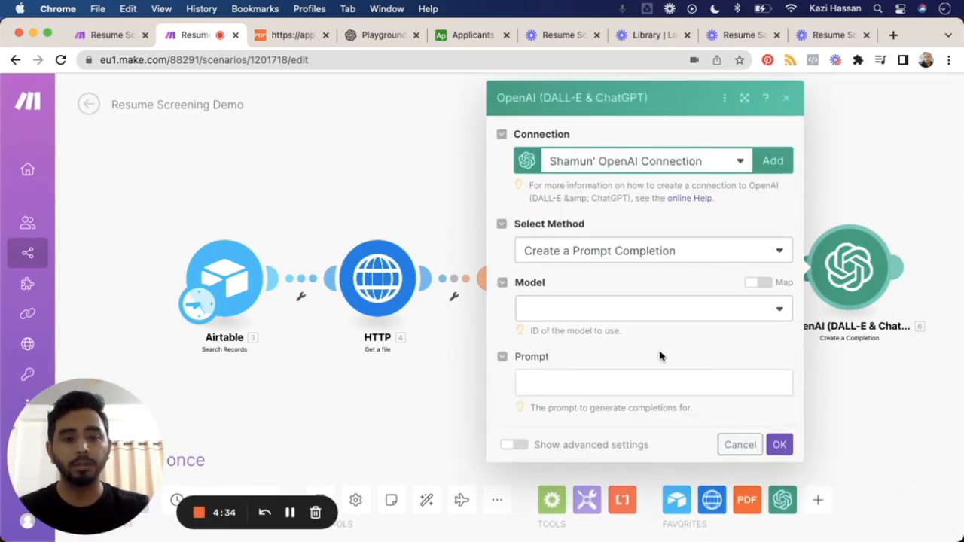
{"action": "left_click", "coordinate": [610, 310]}
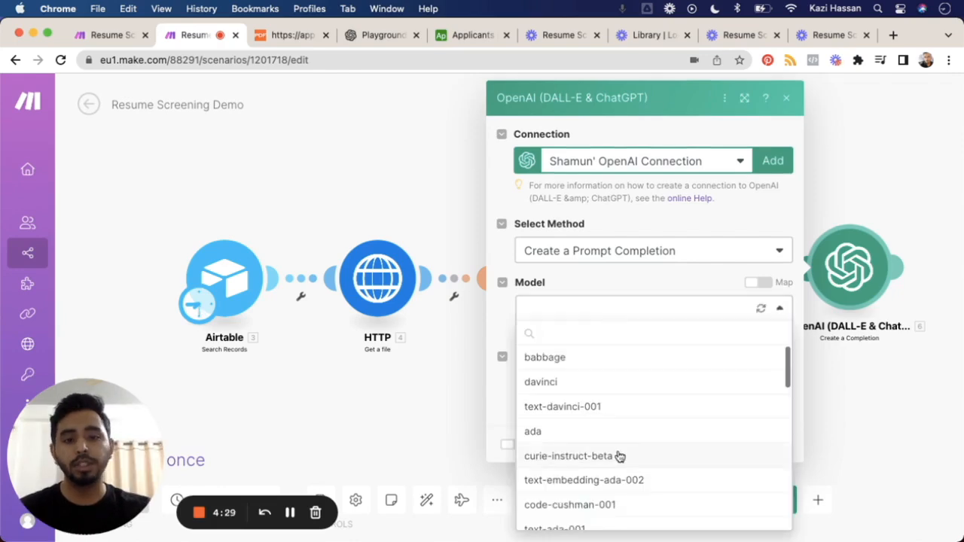
{"action": "scroll", "coordinate": [618, 456], "scroll_direction": "down", "scroll_amount": 2}
{"action": "scroll", "coordinate": [618, 457], "scroll_direction": "down", "scroll_amount": 2}
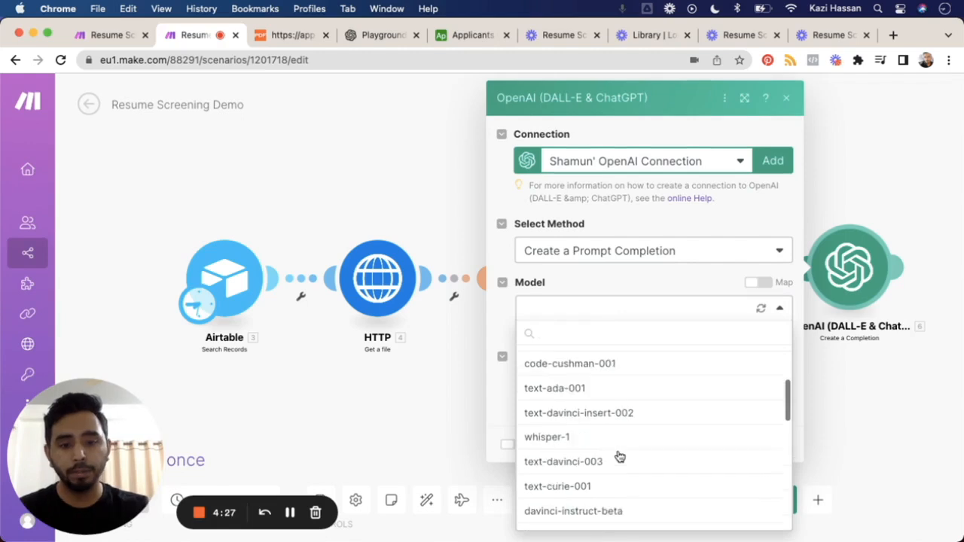
{"action": "scroll", "coordinate": [618, 456], "scroll_direction": "down", "scroll_amount": 1}
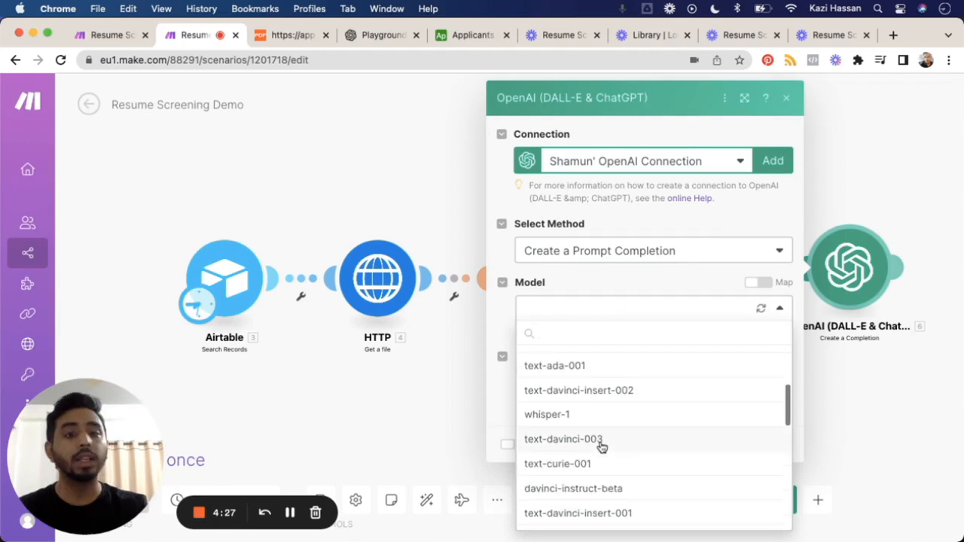
{"action": "left_click", "coordinate": [601, 439]}
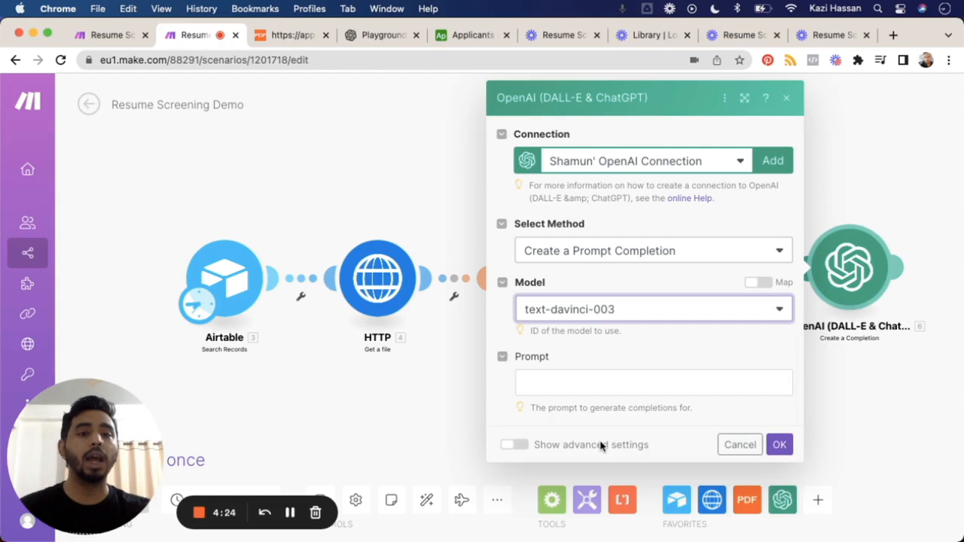
Step: Paste the resume rating prompt into the OpenAI module, replace its 2.body reference with PDF.co's Body under "Find CV Here:", and save
{"action": "left_click", "coordinate": [600, 387]}
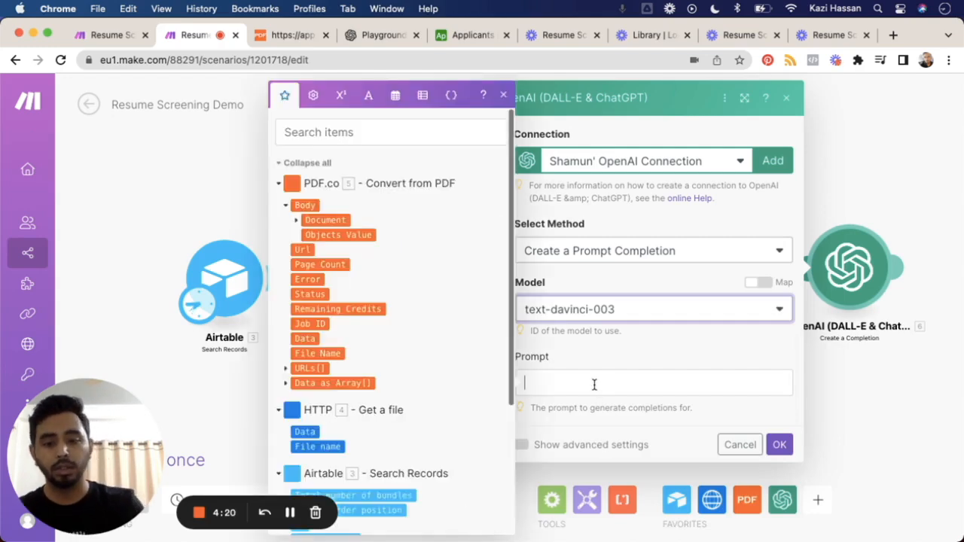
{"action": "key", "text": "super+v"}
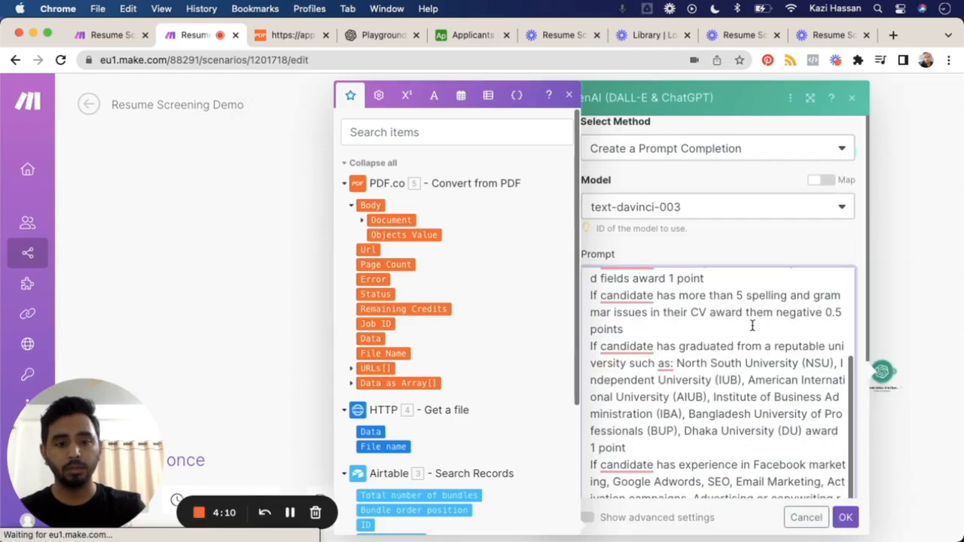
{"action": "scroll", "coordinate": [850, 239], "scroll_direction": "down", "scroll_amount": 1}
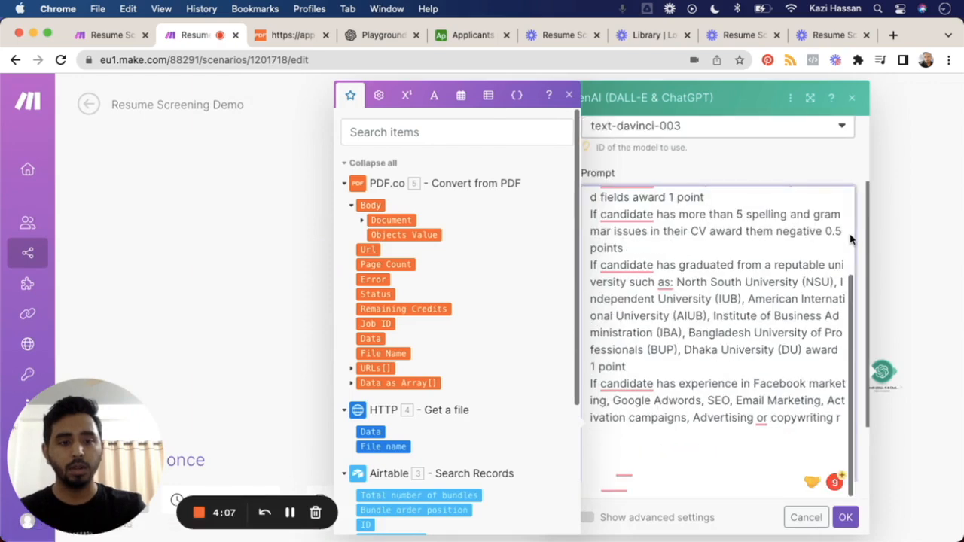
{"action": "scroll", "coordinate": [850, 237], "scroll_direction": "down", "scroll_amount": 1}
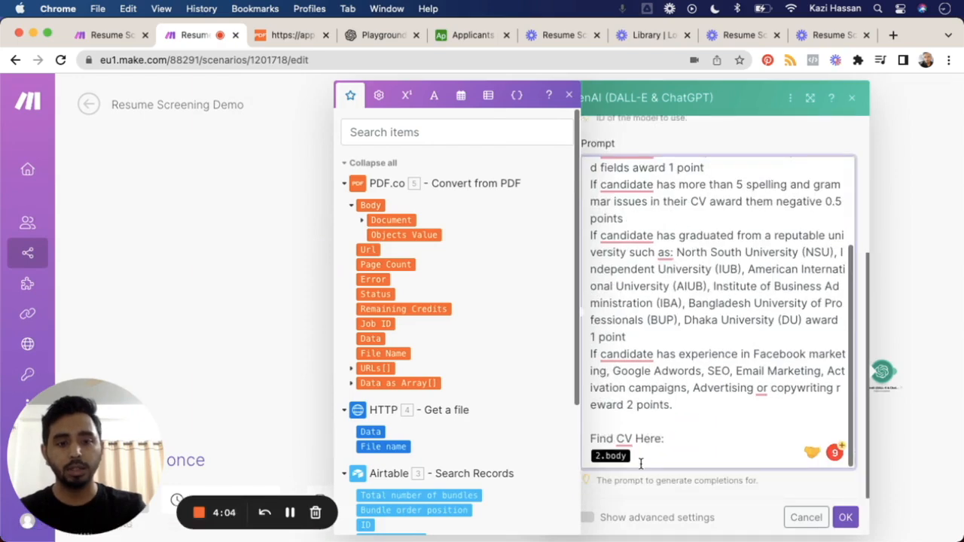
{"action": "key", "text": "BackSpace"}
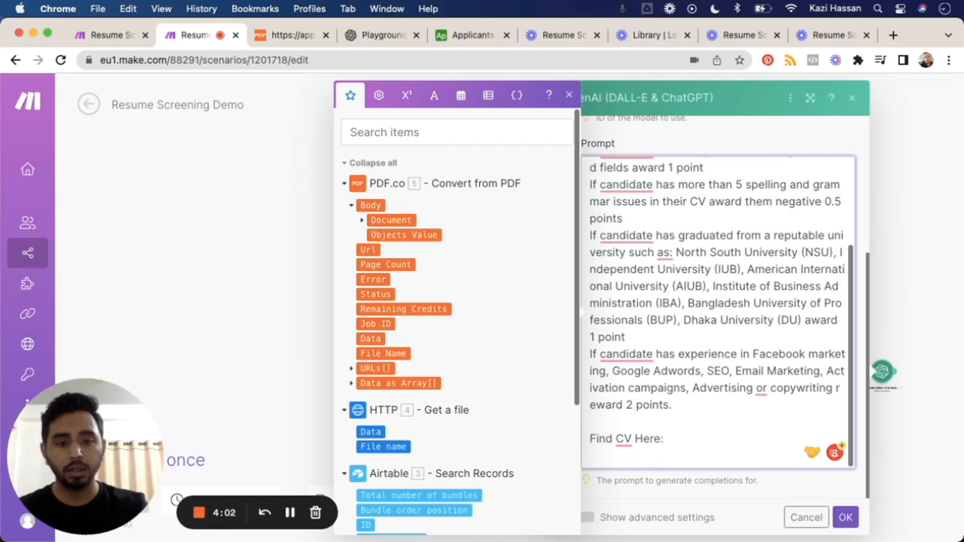
{"action": "scroll", "coordinate": [487, 444], "scroll_direction": "down", "scroll_amount": 1}
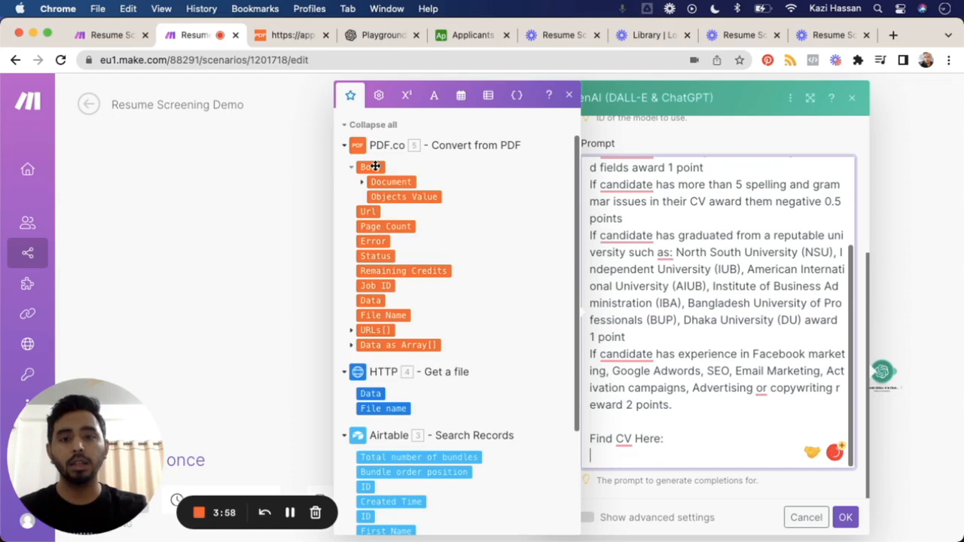
{"action": "left_click", "coordinate": [374, 166]}
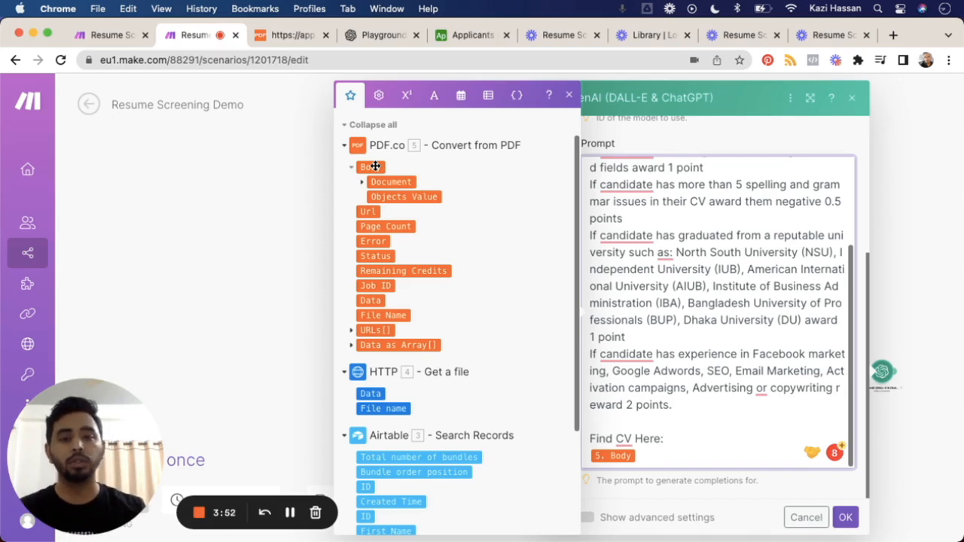
{"action": "left_click", "coordinate": [845, 517]}
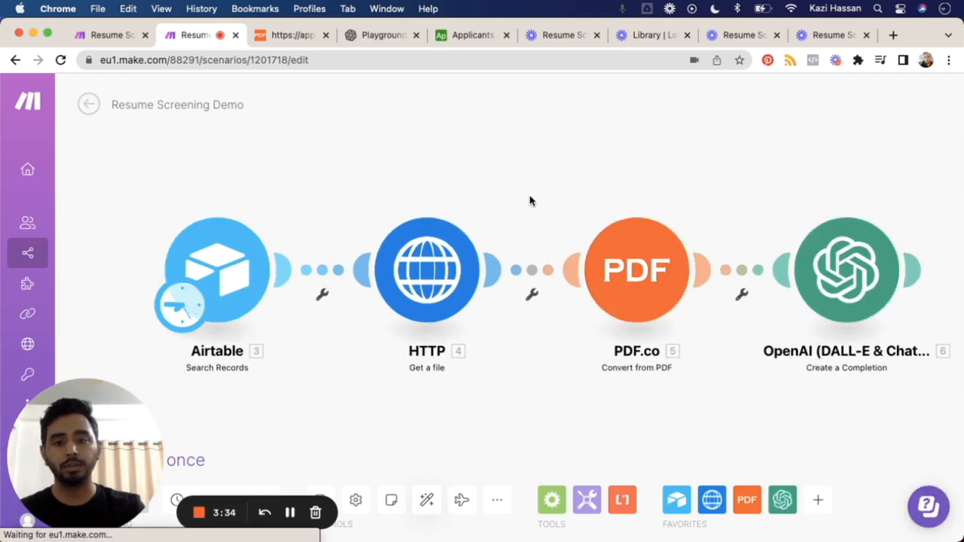
Step: Set the Airtable Search Records module's limit to 1 and save its settings
{"action": "left_click", "coordinate": [239, 316]}
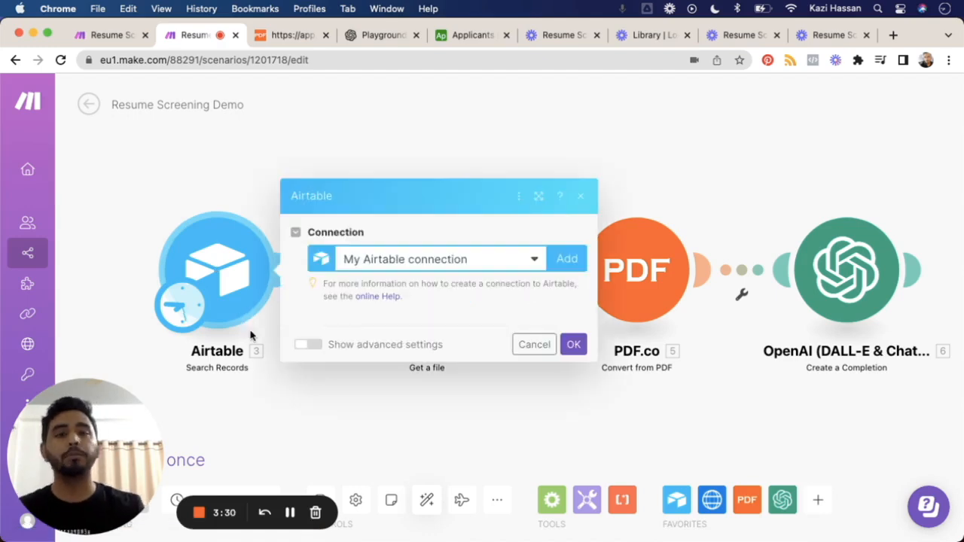
{"action": "scroll", "coordinate": [437, 378], "scroll_direction": "down", "scroll_amount": 5}
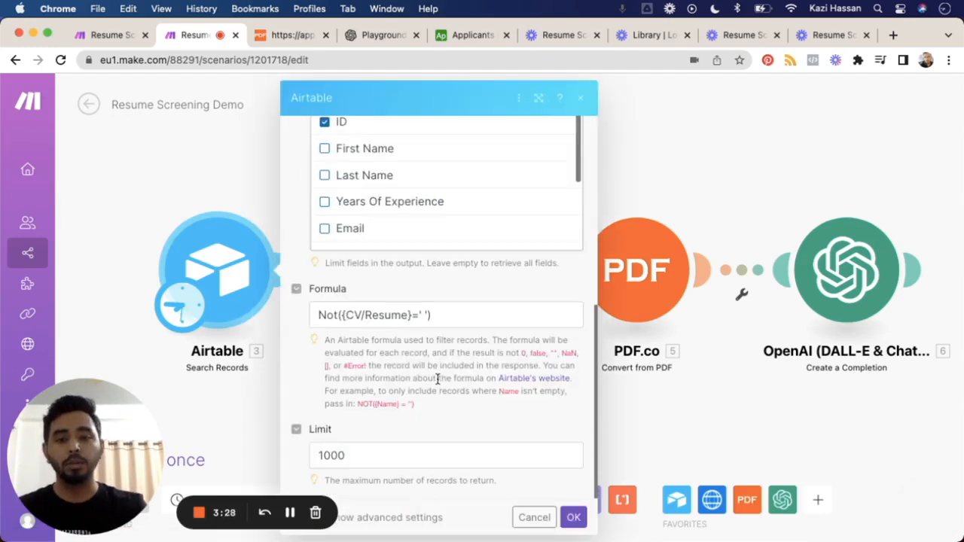
{"action": "left_click", "coordinate": [356, 462]}
{"action": "key", "text": "BackSpace"}
{"action": "key", "text": "BackSpace"}
{"action": "key", "text": "BackSpace"}
{"action": "left_click", "coordinate": [572, 517]}
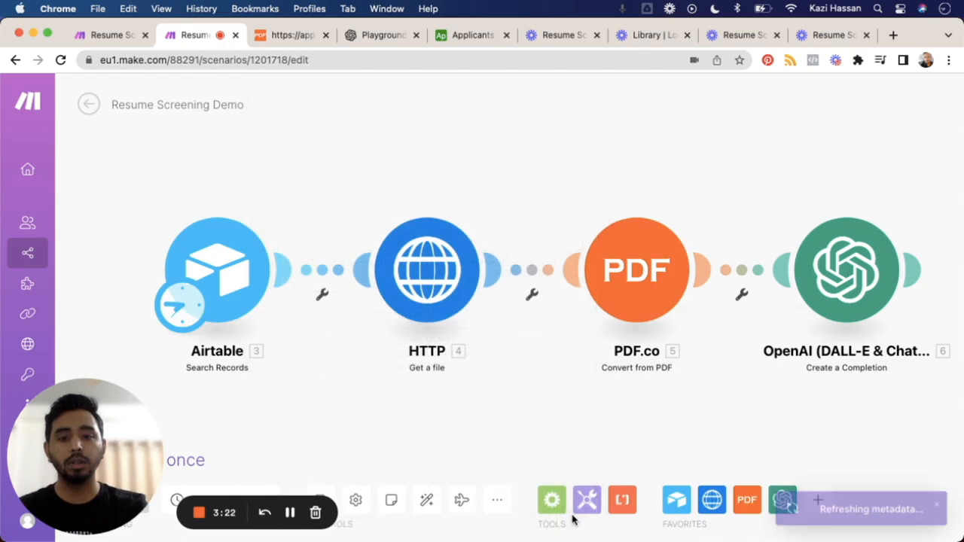
Step: Run the scenario once and inspect the first choice in the OpenAI module's output bundle
{"action": "left_click", "coordinate": [97, 458]}
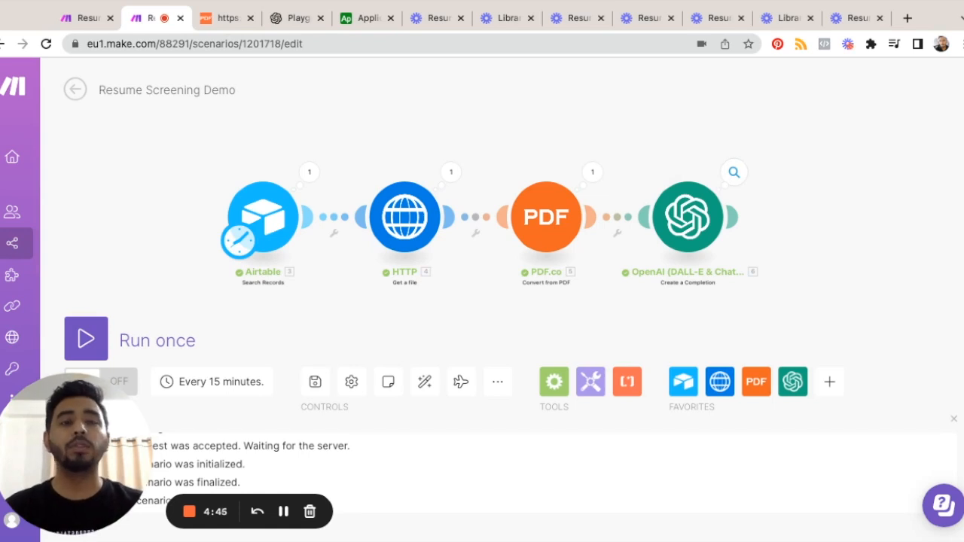
{"action": "left_click", "coordinate": [735, 173]}
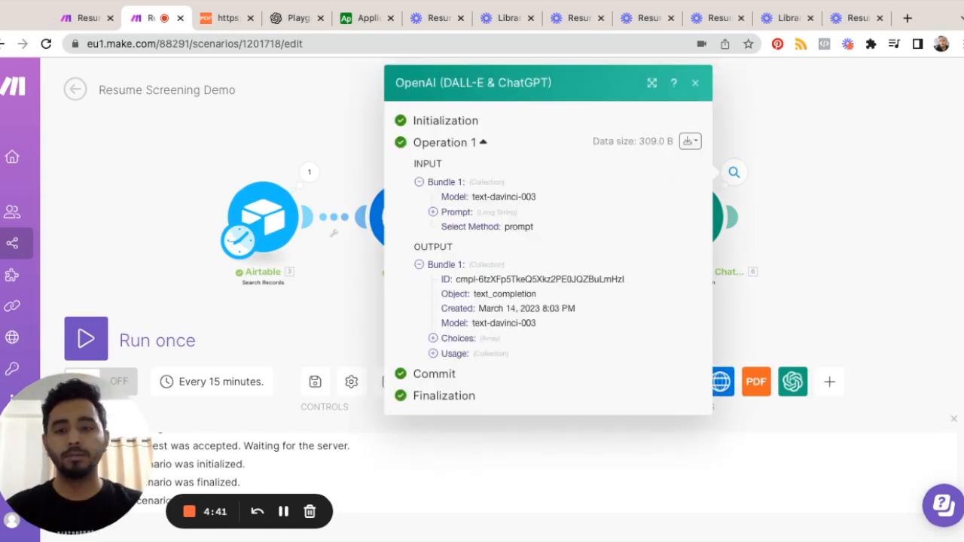
{"action": "left_click", "coordinate": [434, 339]}
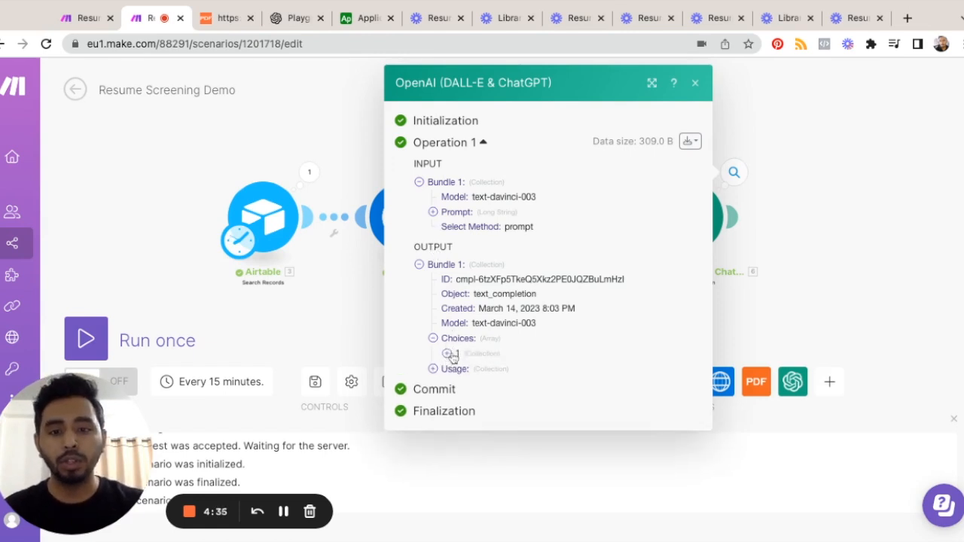
{"action": "left_click", "coordinate": [448, 353]}
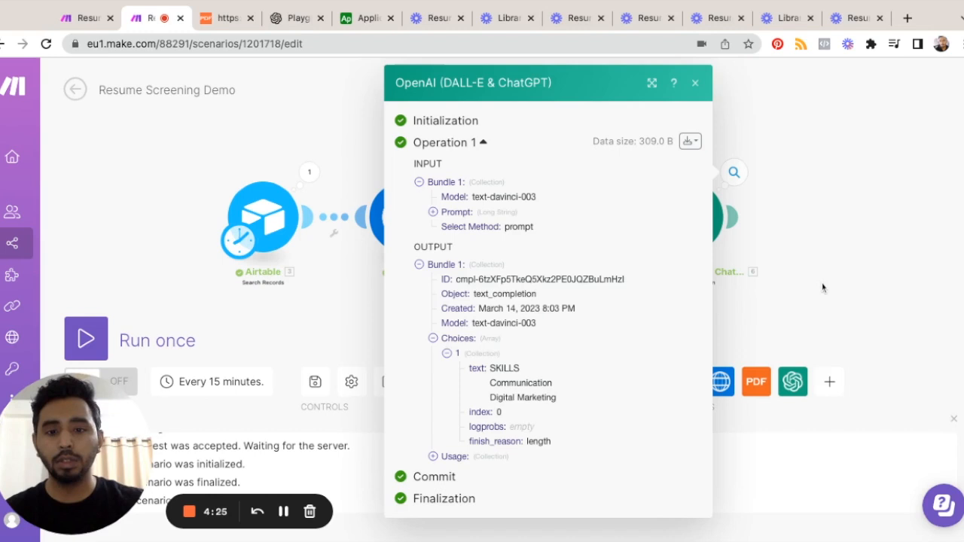
Step: Examine the first choice's text in the OpenAI module's output for the newer run, then close the output details
{"action": "left_click", "coordinate": [734, 173]}
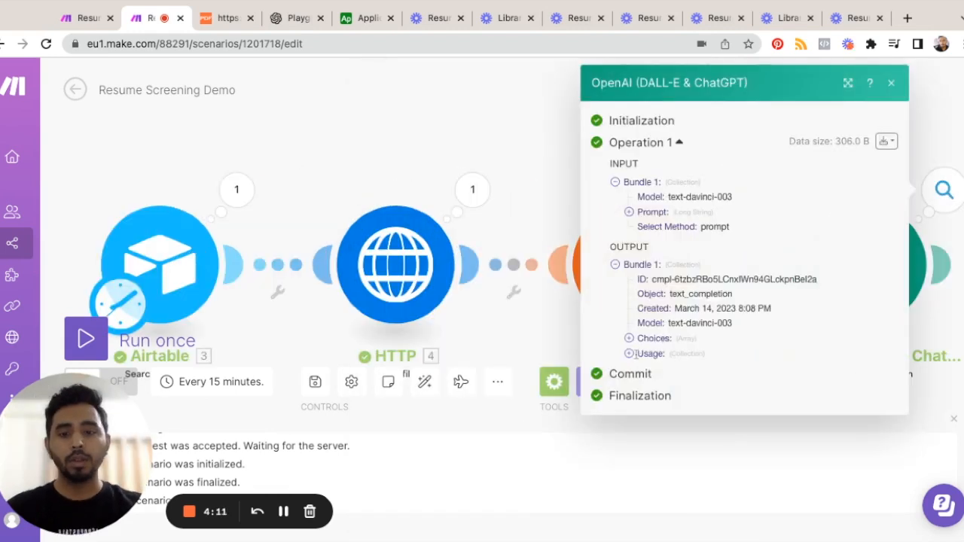
{"action": "left_click", "coordinate": [628, 339]}
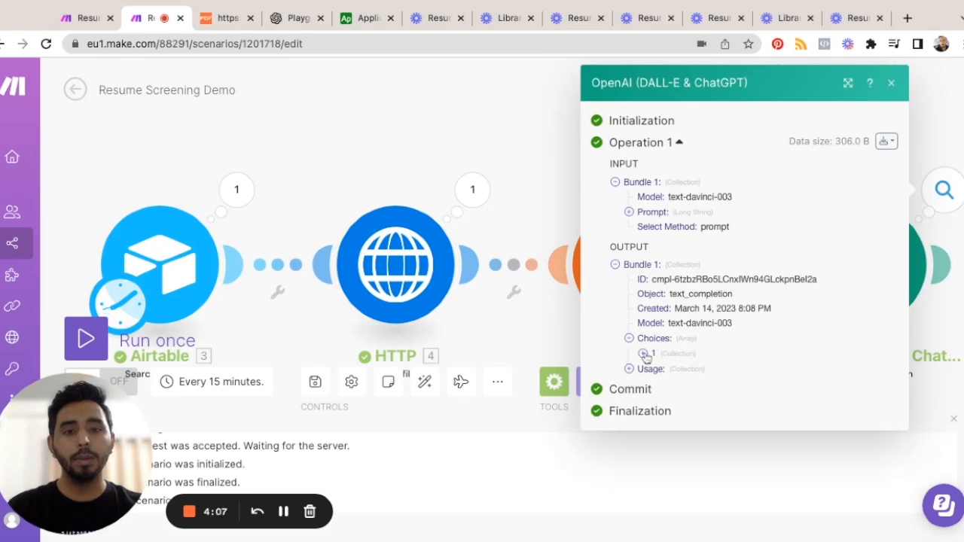
{"action": "left_click", "coordinate": [643, 354]}
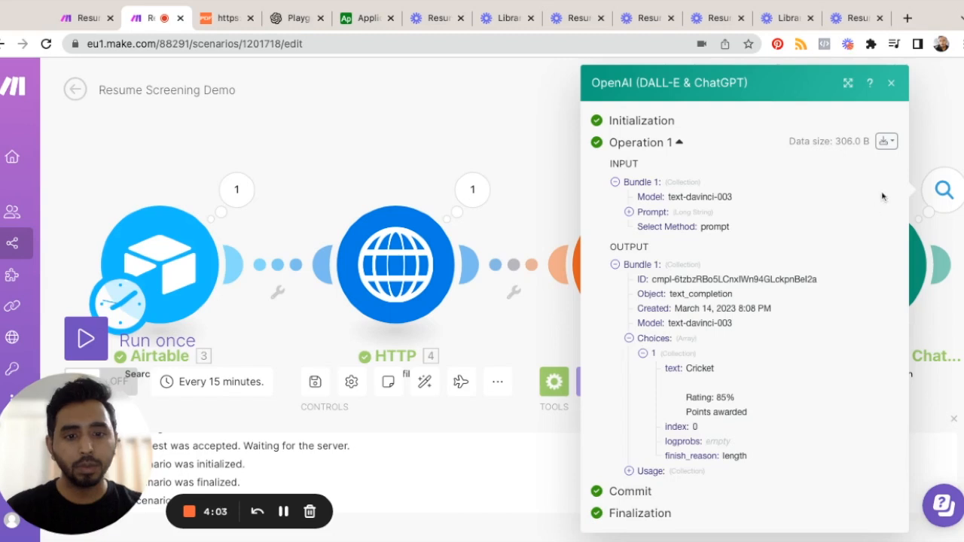
{"action": "left_click", "coordinate": [890, 83]}
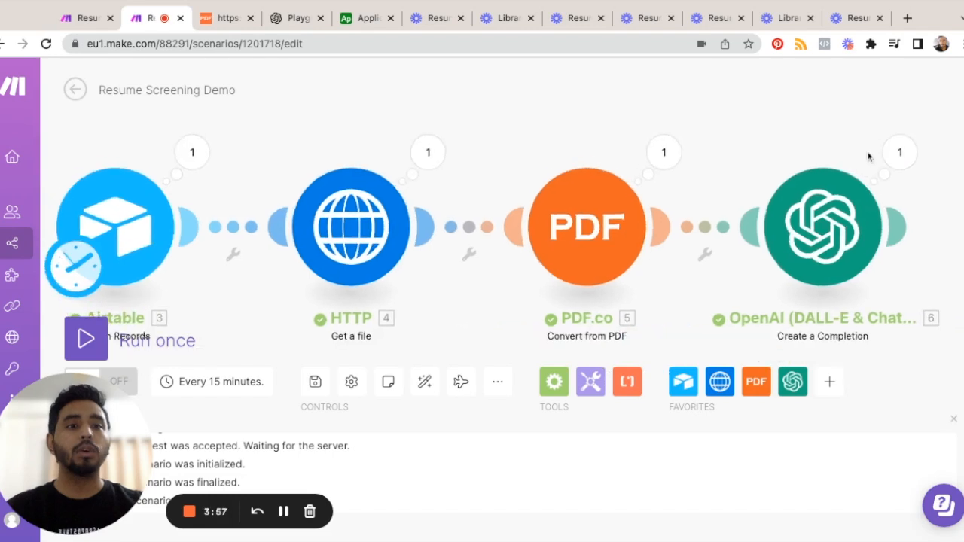
{"action": "scroll", "coordinate": [821, 141], "scroll_direction": "down", "scroll_amount": 1}
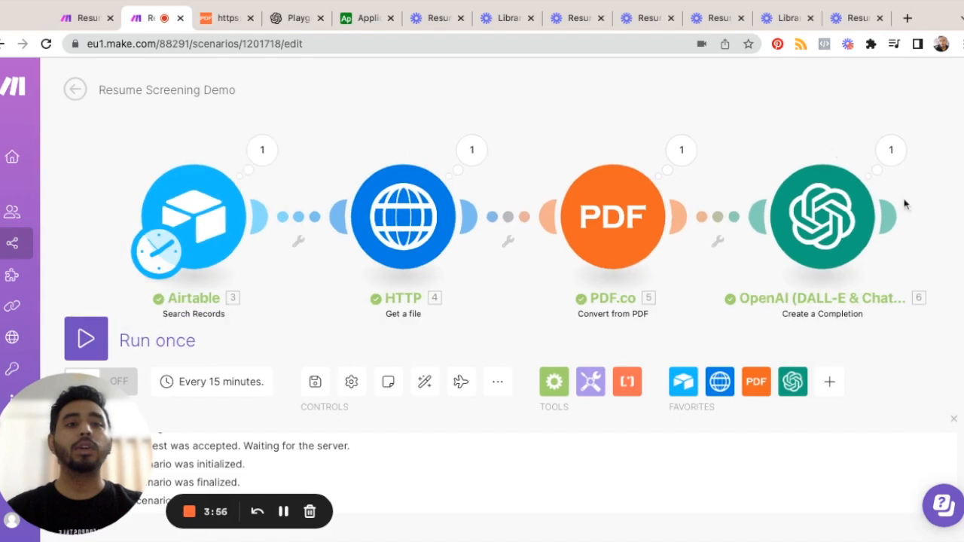
{"action": "scroll", "coordinate": [893, 221], "scroll_direction": "down", "scroll_amount": 1}
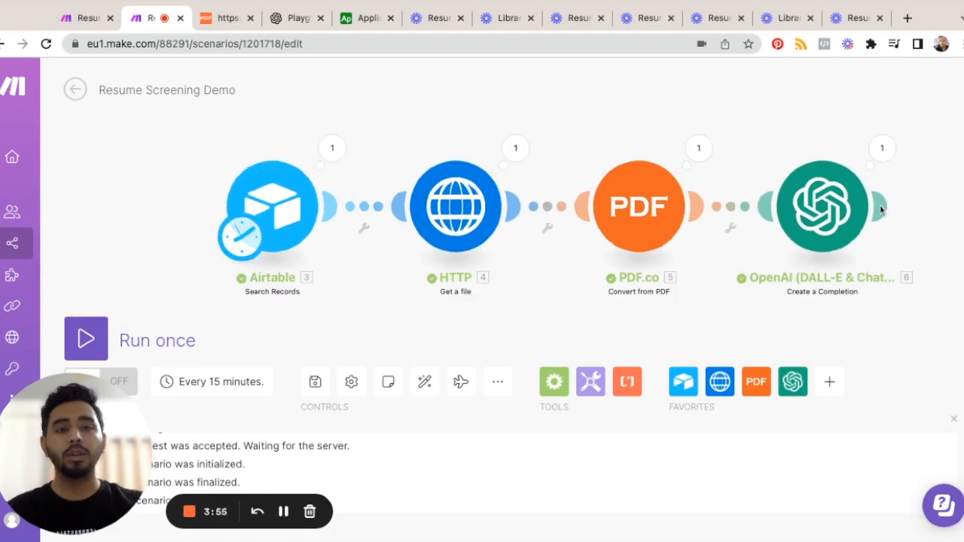
Step: Add a Text parser Match pattern (Advanced) module after the OpenAI module
{"action": "mouse_move", "coordinate": [881, 209]}
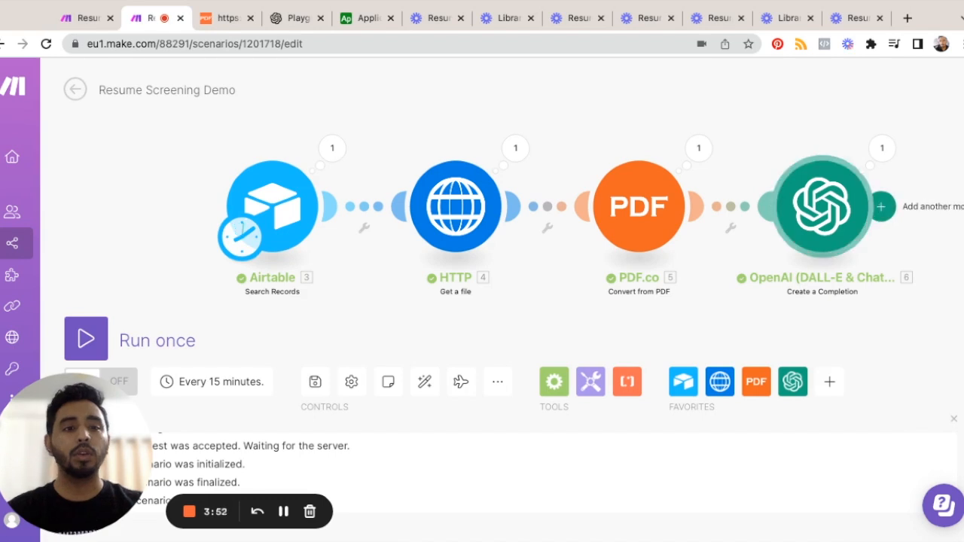
{"action": "left_click", "coordinate": [880, 208]}
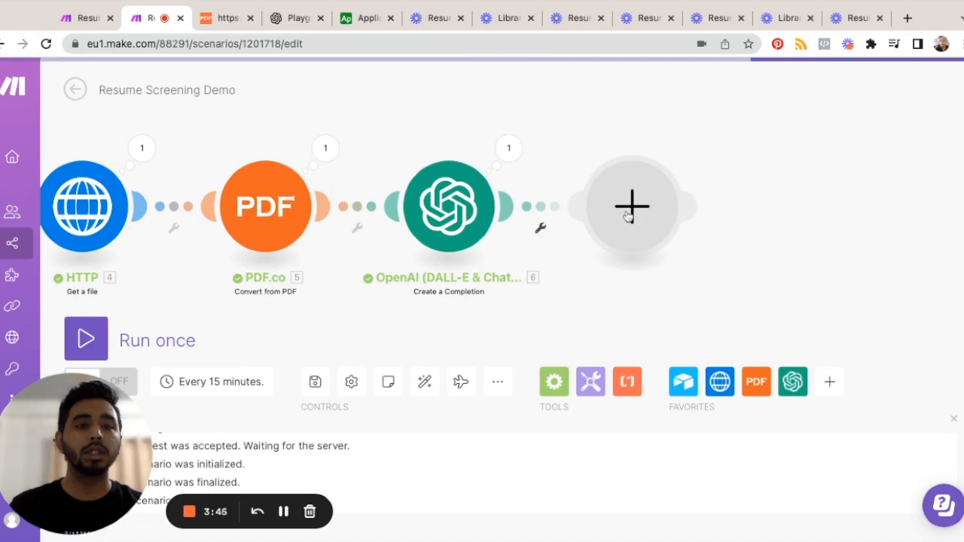
{"action": "left_click", "coordinate": [629, 215]}
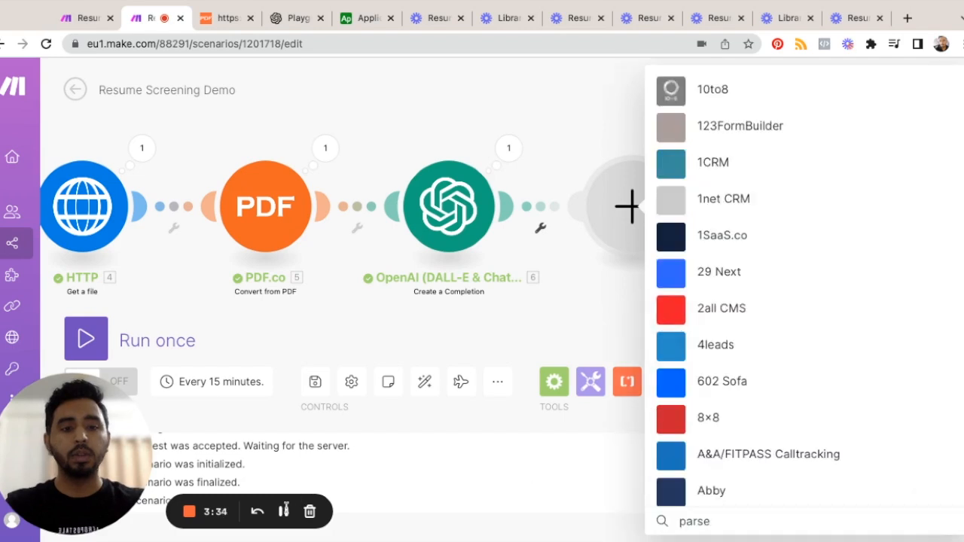
{"action": "left_click", "coordinate": [285, 512]}
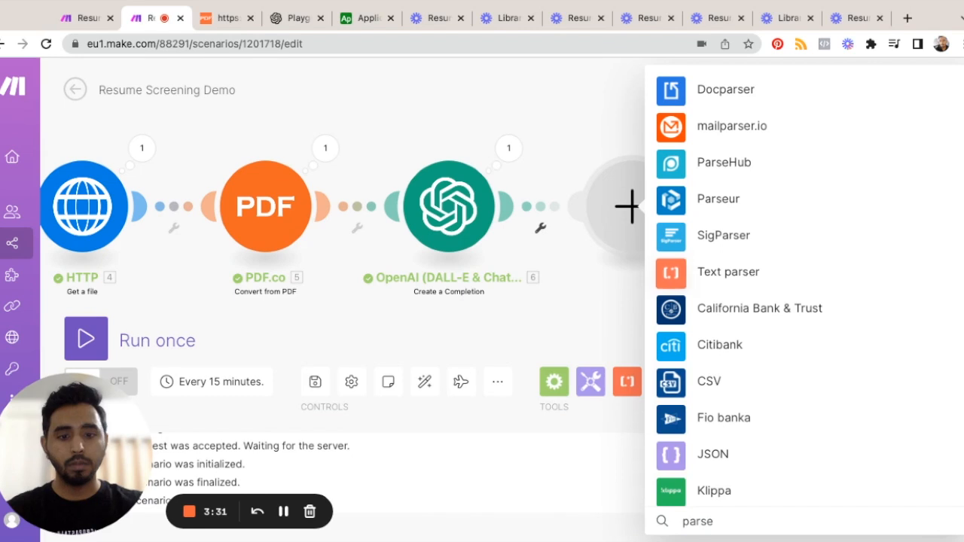
{"action": "left_click", "coordinate": [750, 279]}
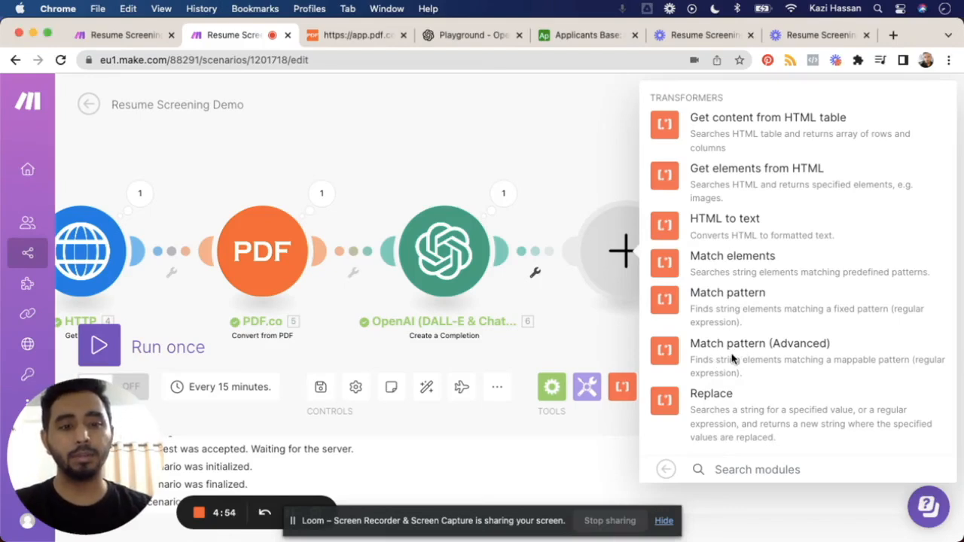
{"action": "left_click", "coordinate": [665, 354]}
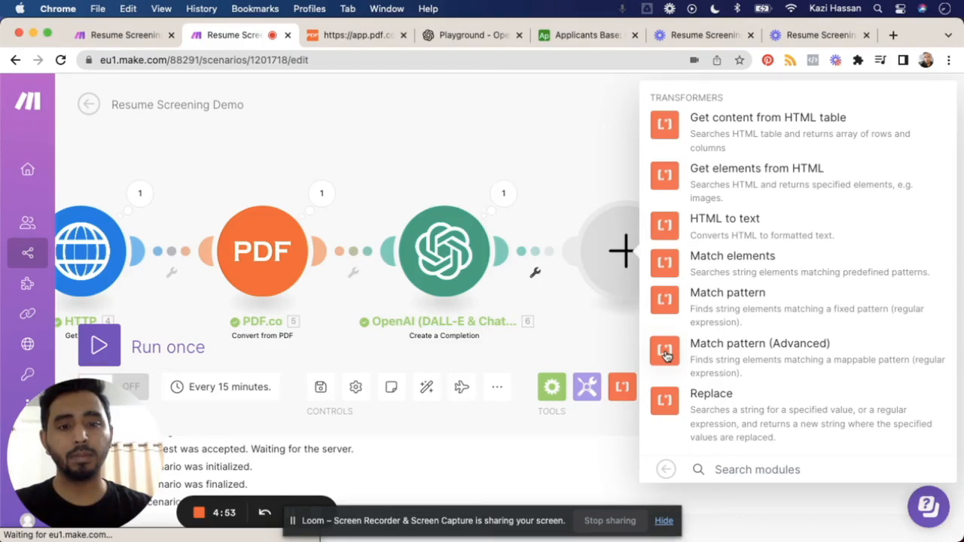
{"action": "left_click", "coordinate": [663, 521]}
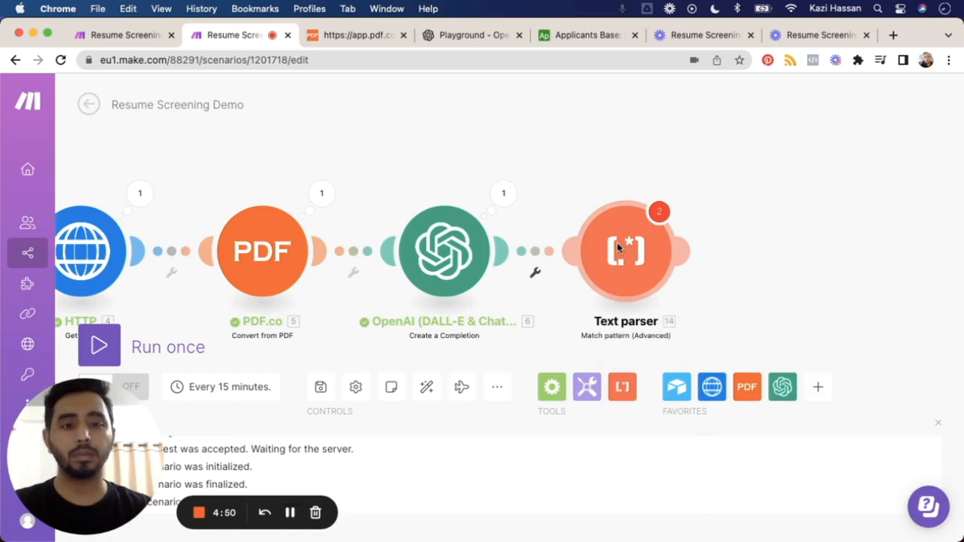
{"action": "left_click", "coordinate": [289, 515]}
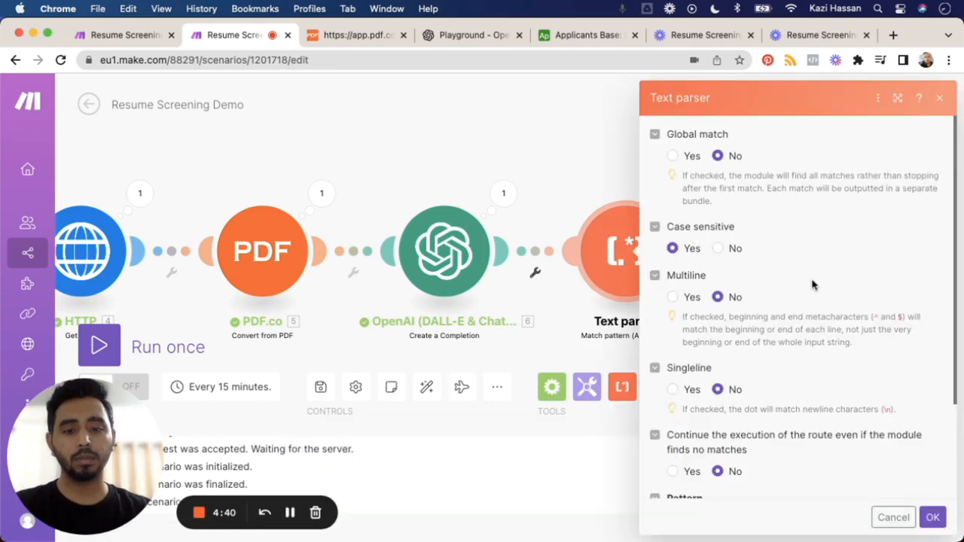
Step: Set the Text parser's Global match to Yes, Case sensitive to No and Multiline to Yes
{"action": "left_click", "coordinate": [671, 156]}
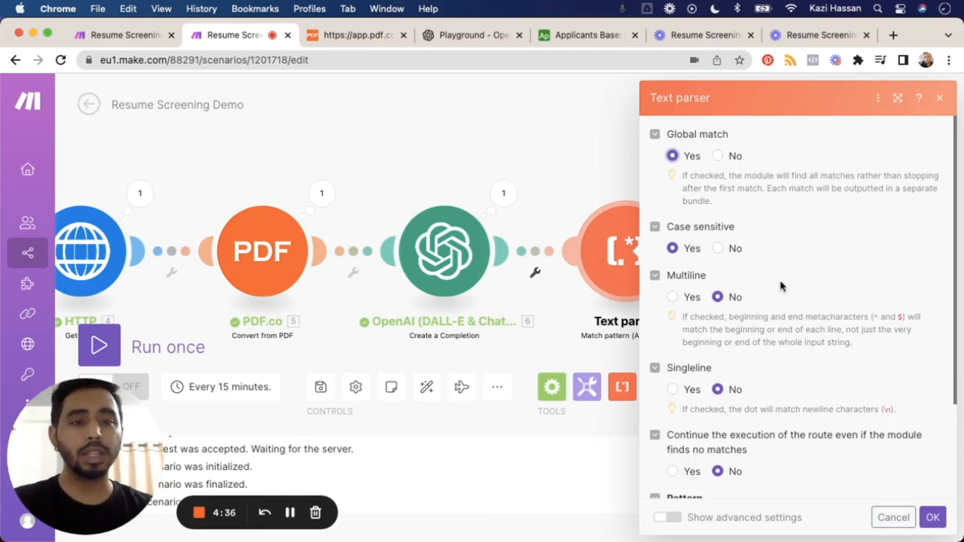
{"action": "left_click", "coordinate": [672, 297]}
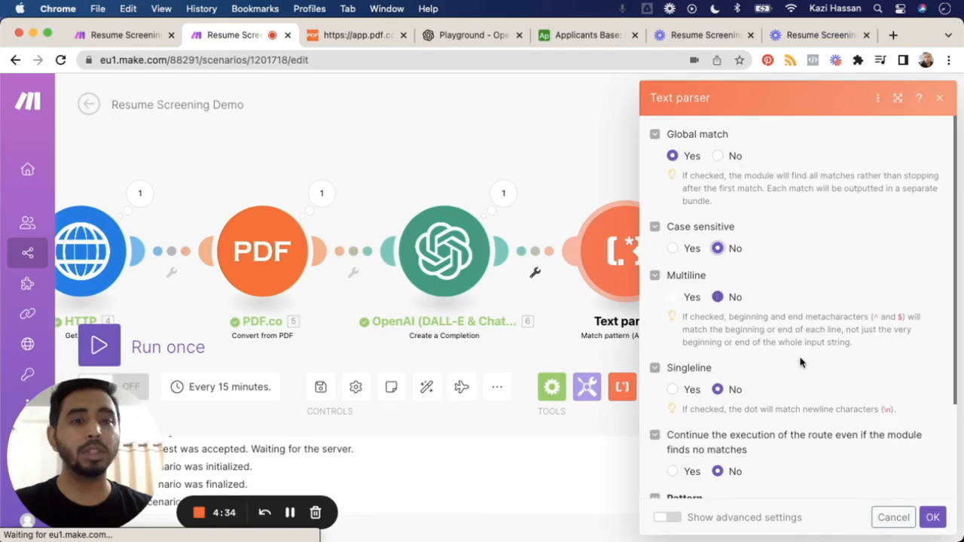
Step: Enter [0-9]{1,3}% as the Text parser's search pattern
{"action": "scroll", "coordinate": [800, 362], "scroll_direction": "down", "scroll_amount": 2}
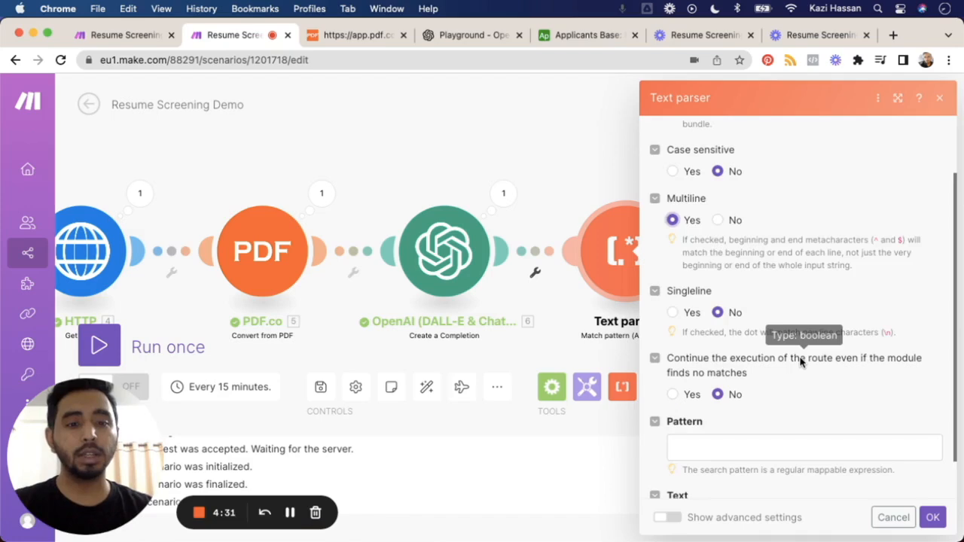
{"action": "scroll", "coordinate": [801, 362], "scroll_direction": "down", "scroll_amount": 1}
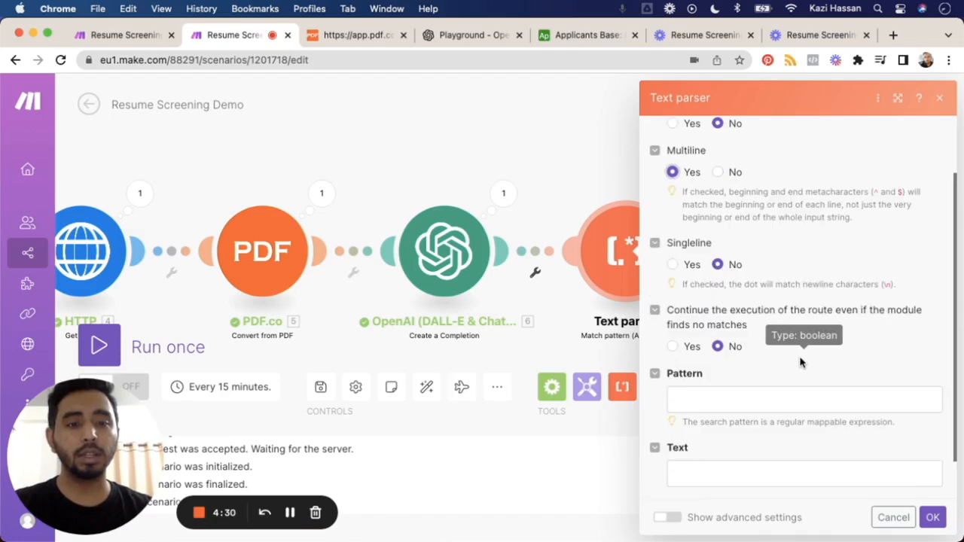
{"action": "left_click", "coordinate": [727, 397]}
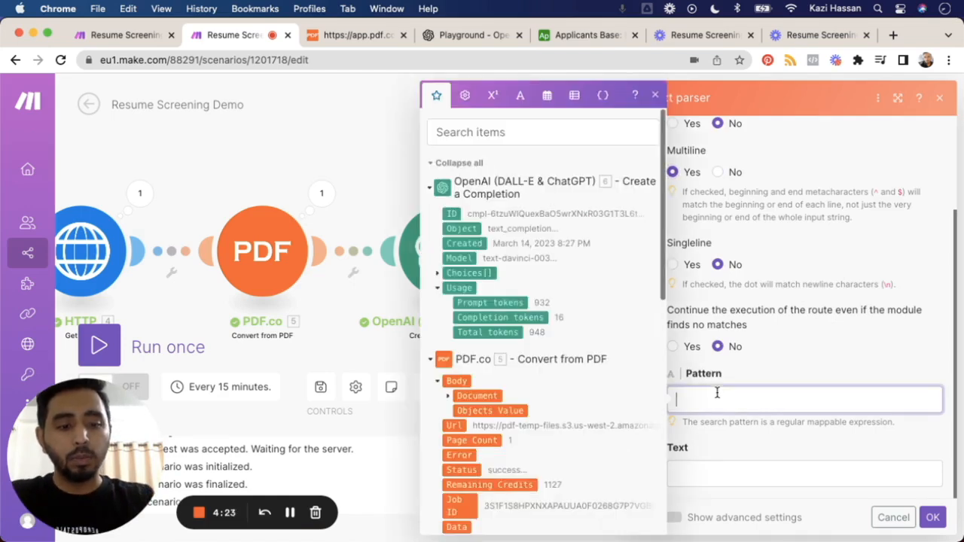
{"action": "type", "text": "[]"}
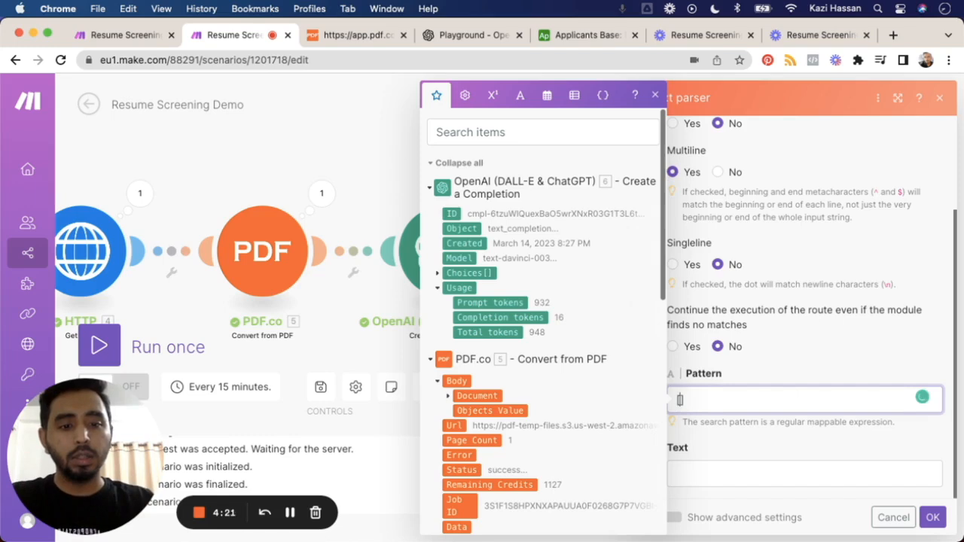
{"action": "type", "text": "0"}
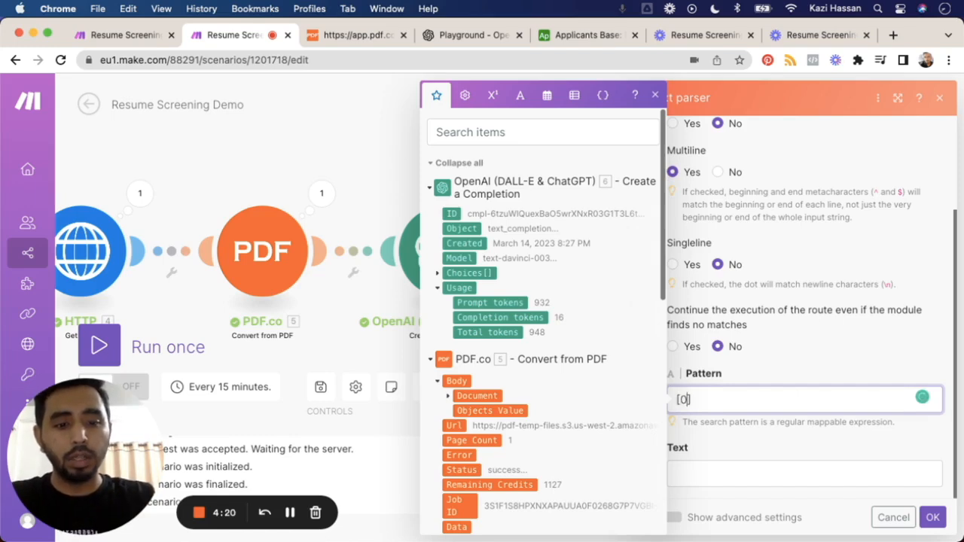
{"action": "type", "text": "-9"}
{"action": "key", "text": "Right"}
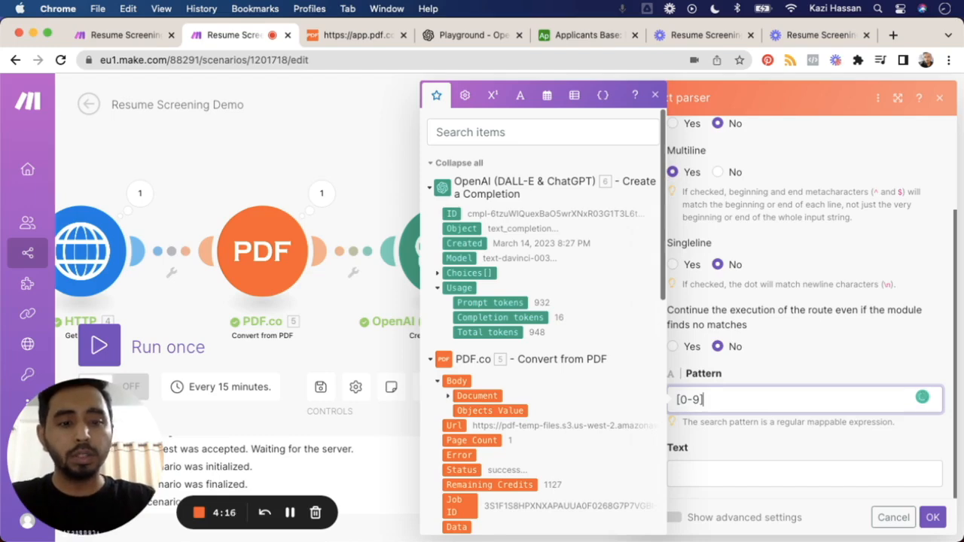
{"action": "type", "text": "{1,3"}
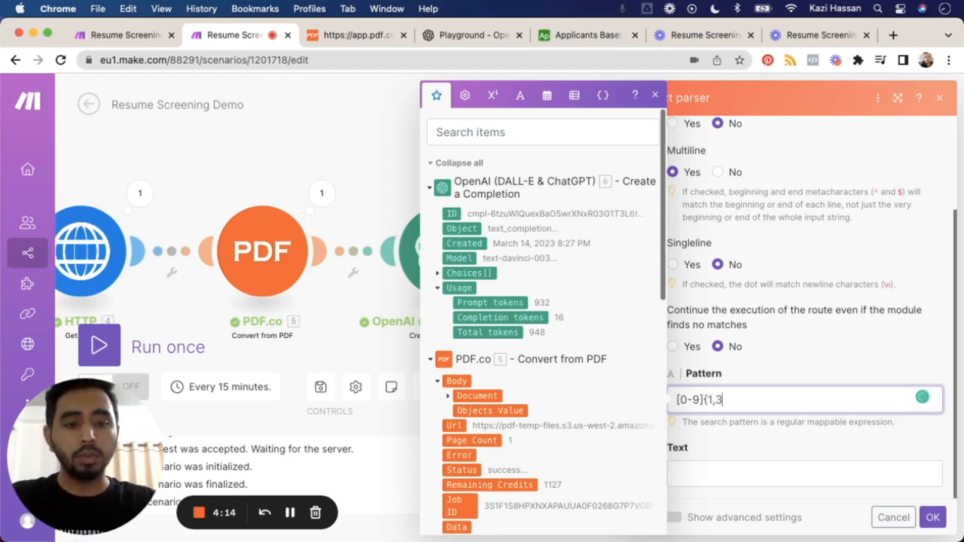
{"action": "type", "text": "}%"}
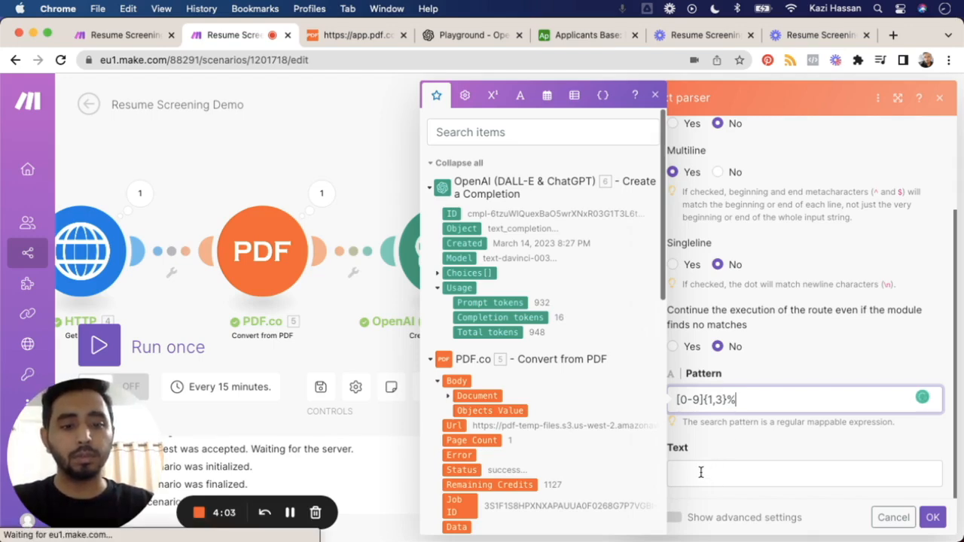
Step: Map the Text parser's Text to Choices[]: Text from the OpenAI module and save the module settings
{"action": "left_click", "coordinate": [701, 472]}
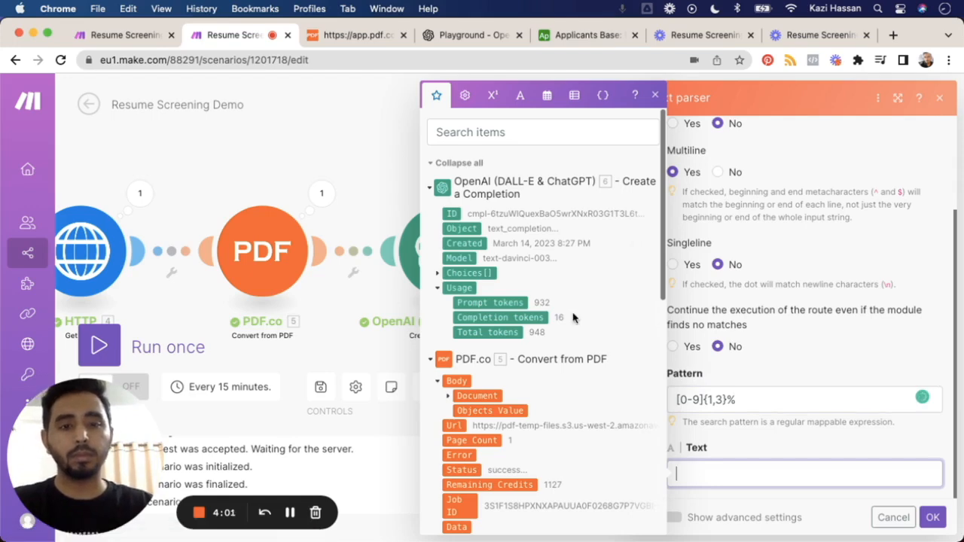
{"action": "scroll", "coordinate": [572, 318], "scroll_direction": "down", "scroll_amount": 2}
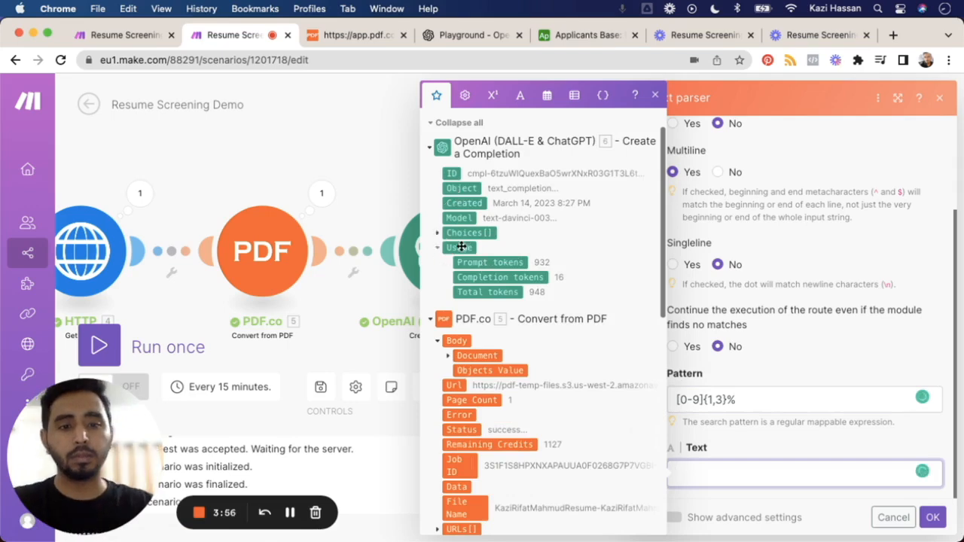
{"action": "left_click", "coordinate": [439, 236]}
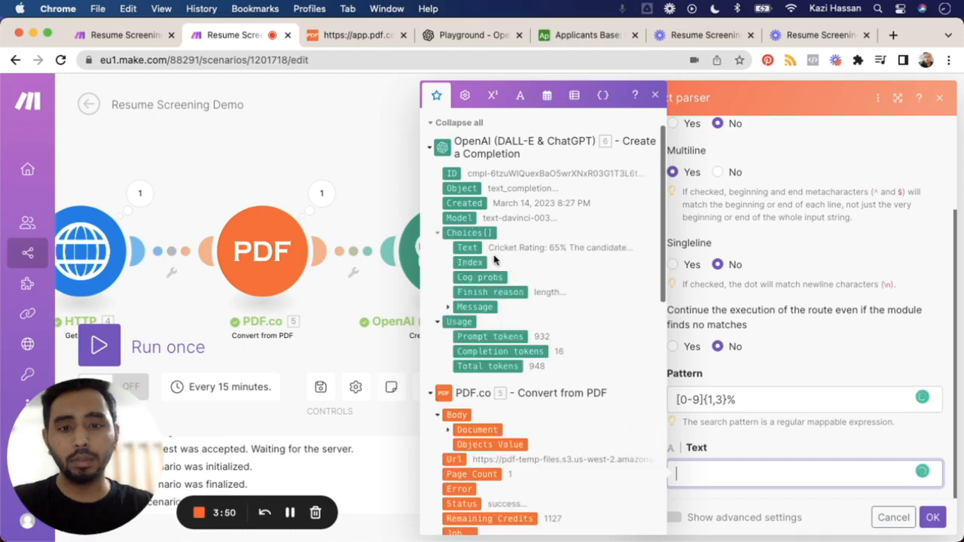
{"action": "left_click", "coordinate": [476, 248]}
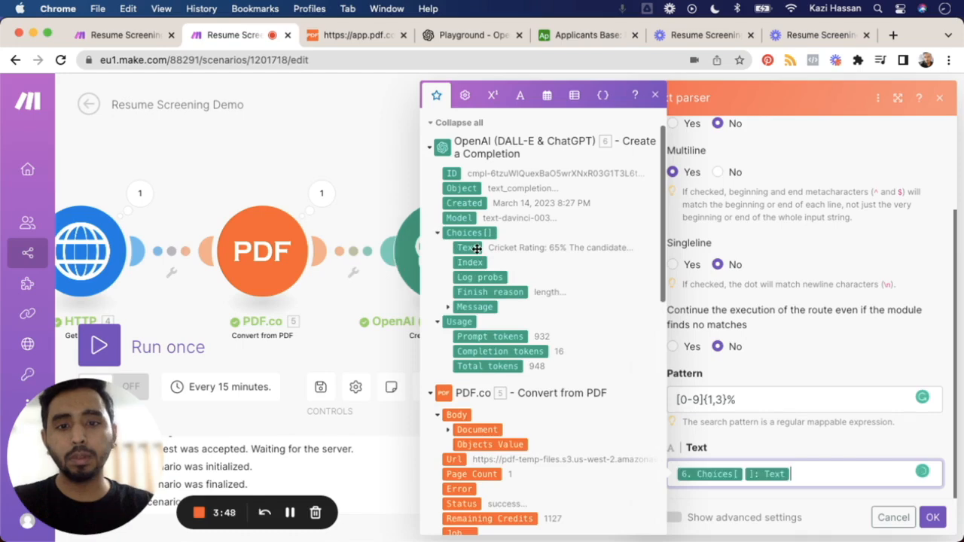
{"action": "left_click", "coordinate": [933, 520]}
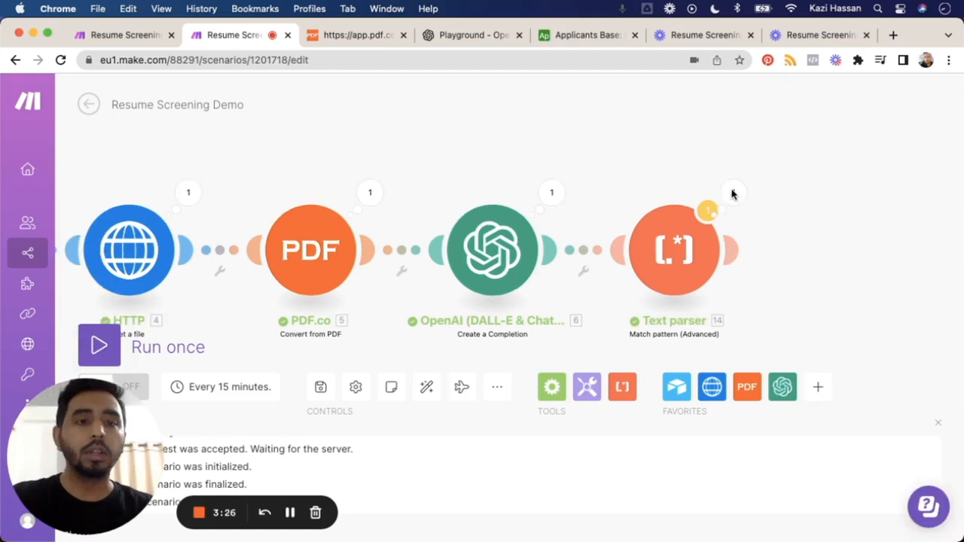
Step: Add an Airtable Update a Record module after the Text parser
{"action": "left_click", "coordinate": [738, 255]}
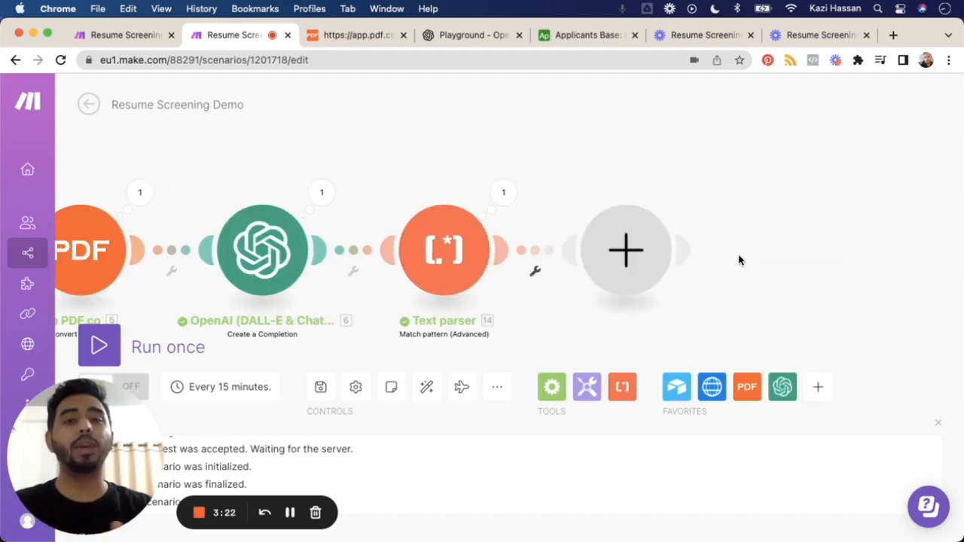
{"action": "left_click", "coordinate": [632, 255]}
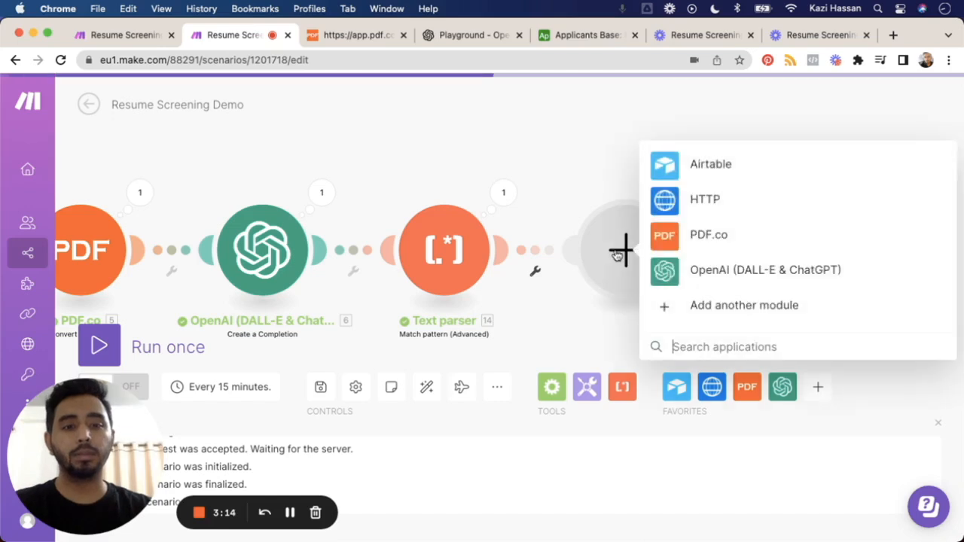
{"action": "left_click", "coordinate": [716, 165]}
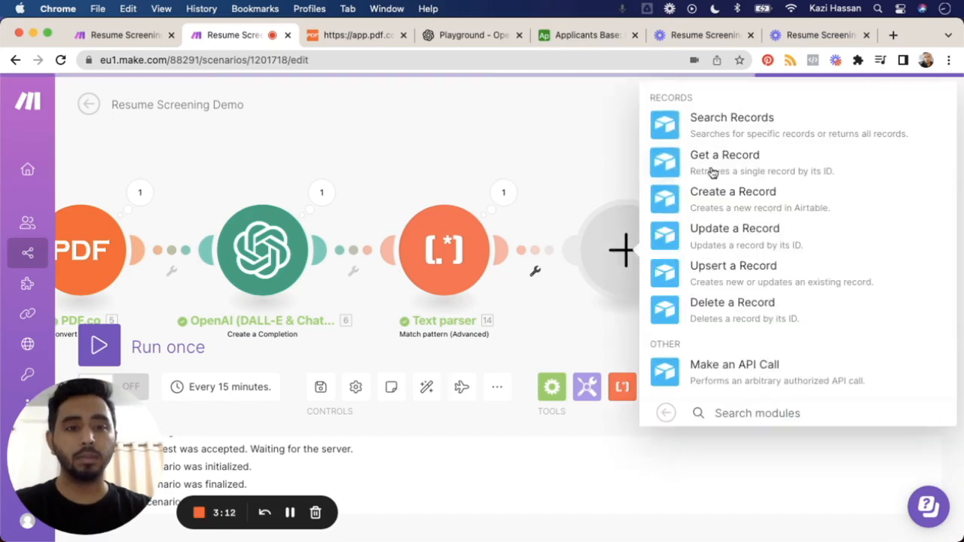
{"action": "left_click", "coordinate": [696, 240]}
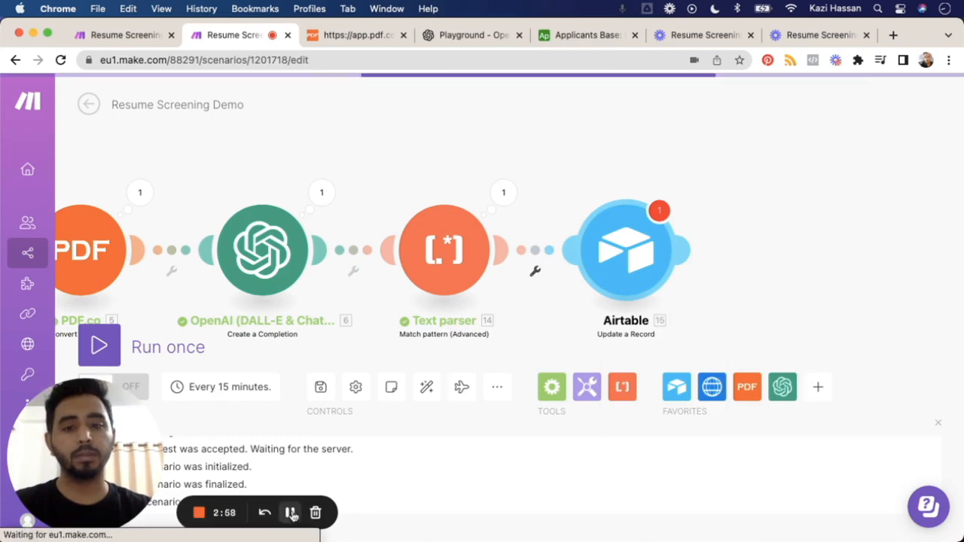
{"action": "left_click", "coordinate": [293, 514]}
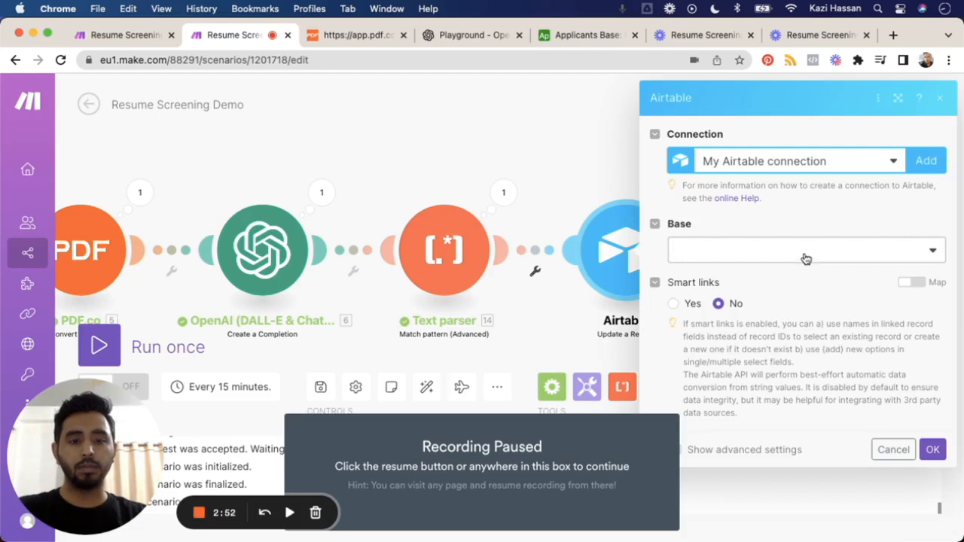
Step: Set the Update a Record module's base to Applicants Base and its table to Marketing Interns
{"action": "left_click", "coordinate": [783, 257]}
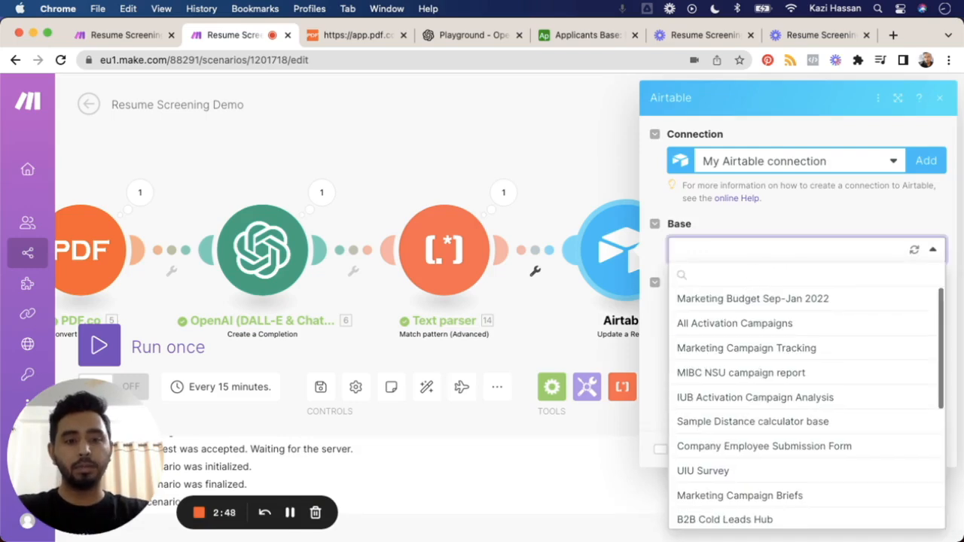
{"action": "type", "text": "applicant"}
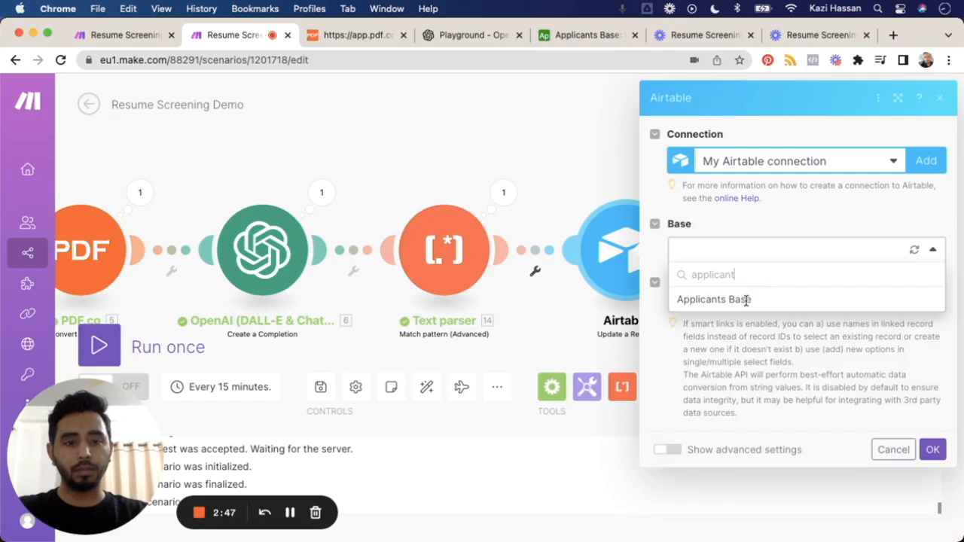
{"action": "left_click", "coordinate": [747, 300]}
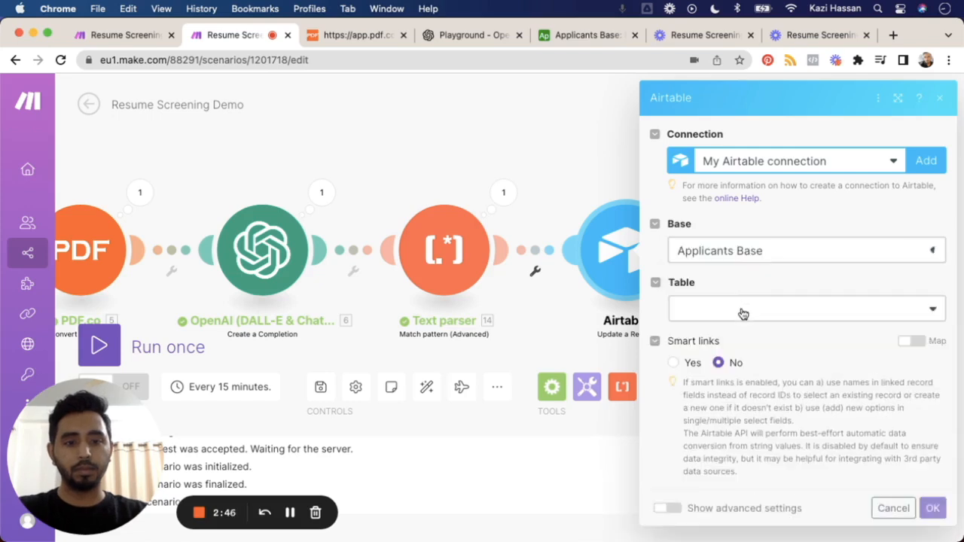
{"action": "left_click", "coordinate": [743, 313]}
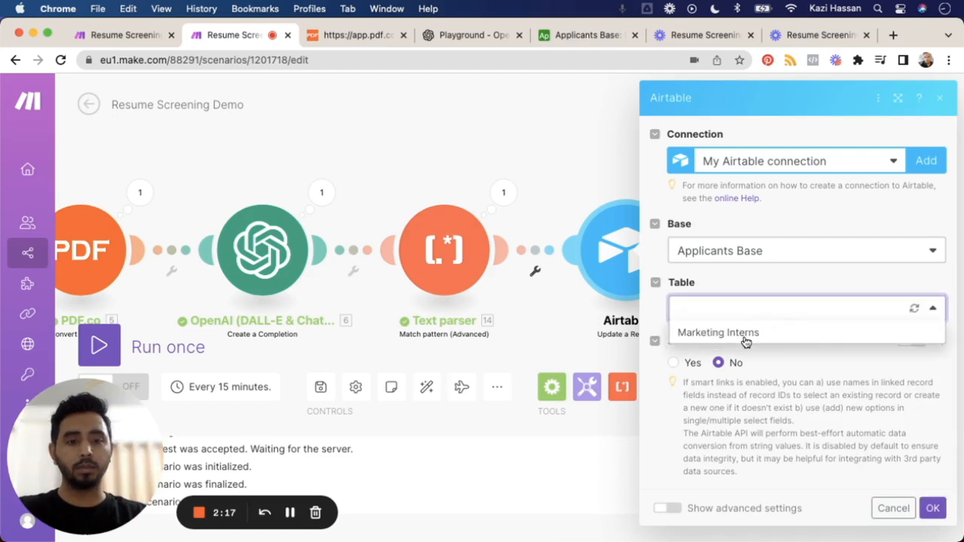
{"action": "left_click", "coordinate": [745, 334]}
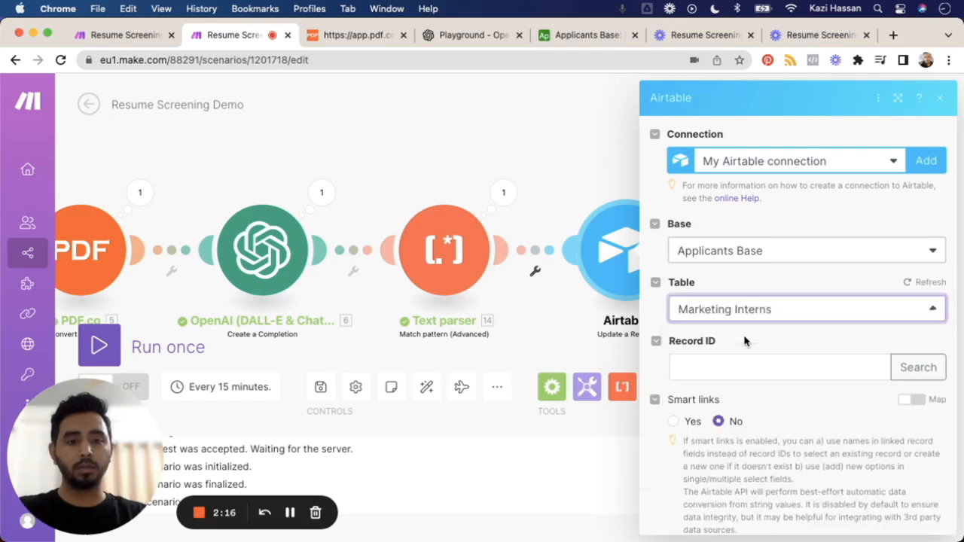
Step: Map the Update a Record module's Record ID to the record ID from the Airtable Search Records module
{"action": "left_click", "coordinate": [720, 368]}
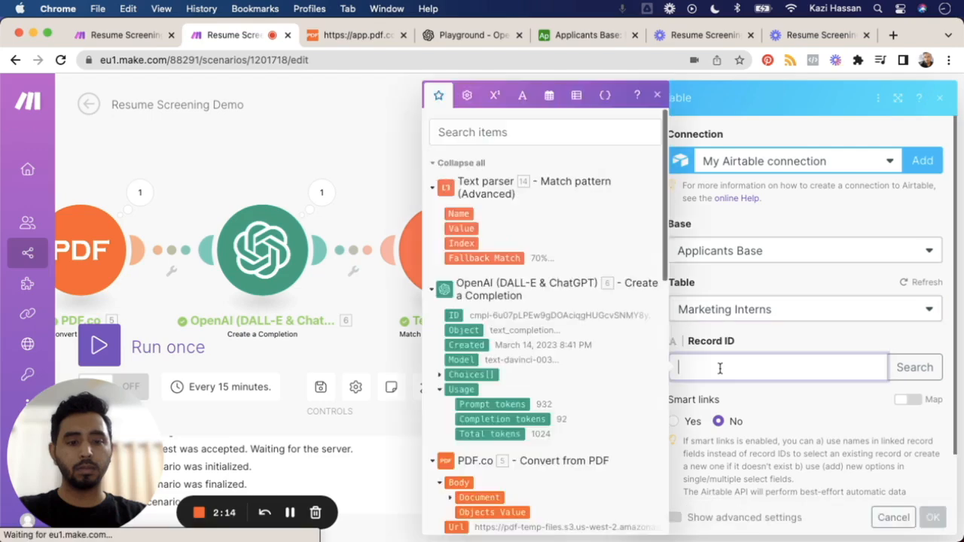
{"action": "scroll", "coordinate": [553, 350], "scroll_direction": "down", "scroll_amount": 10}
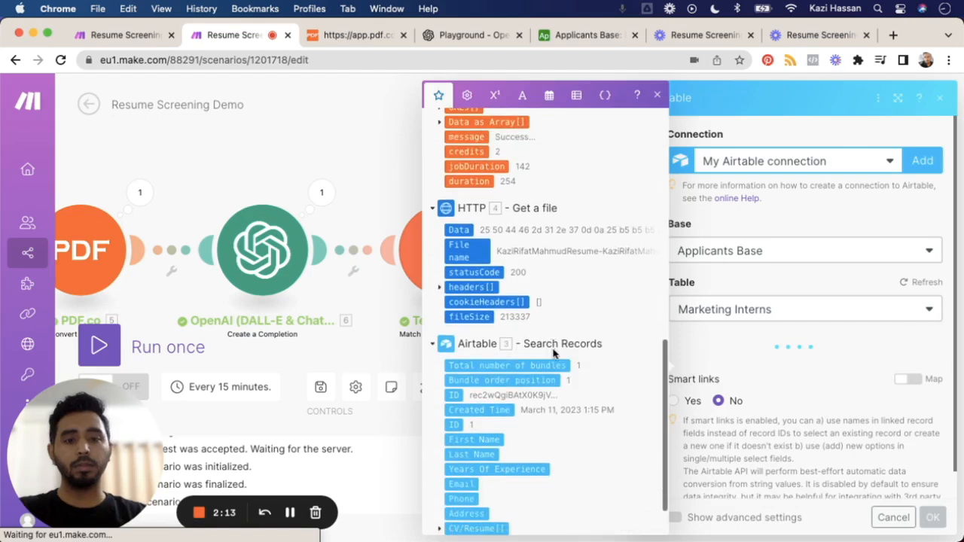
{"action": "scroll", "coordinate": [450, 395], "scroll_direction": "down", "scroll_amount": 2}
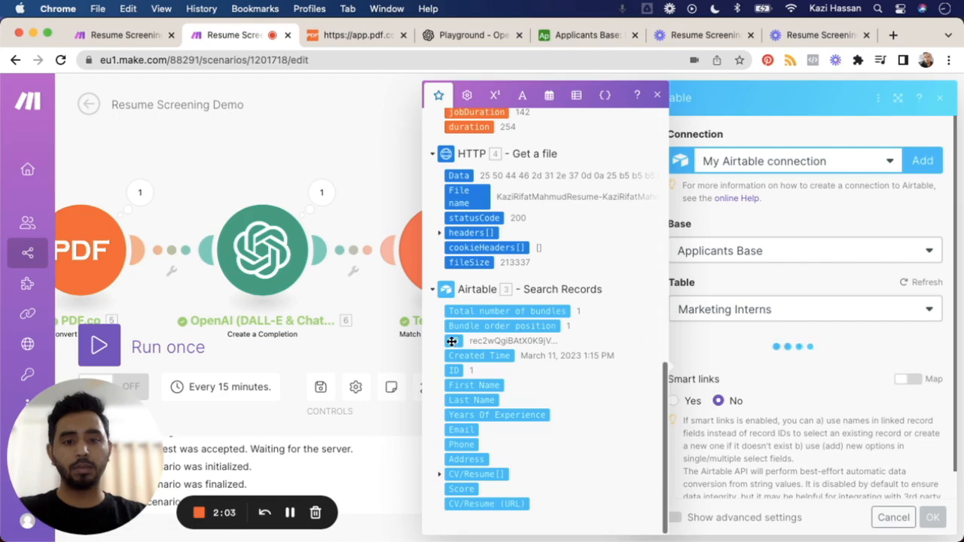
{"action": "left_click_drag", "start_coordinate": [451, 341], "coordinate": [800, 348]}
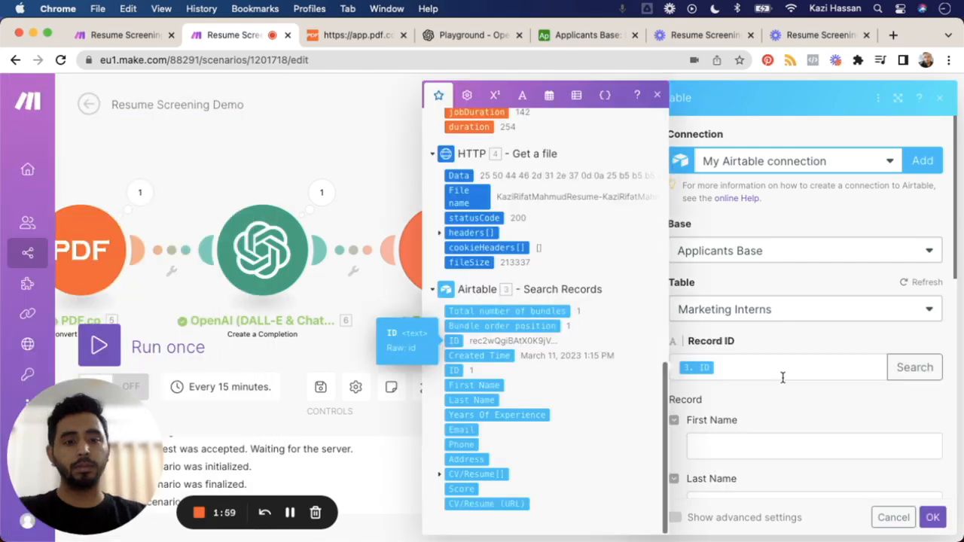
Step: Map the Update a Record module's Score field directly to Fallback Match from the Text parser
{"action": "scroll", "coordinate": [770, 436], "scroll_direction": "down", "scroll_amount": 2}
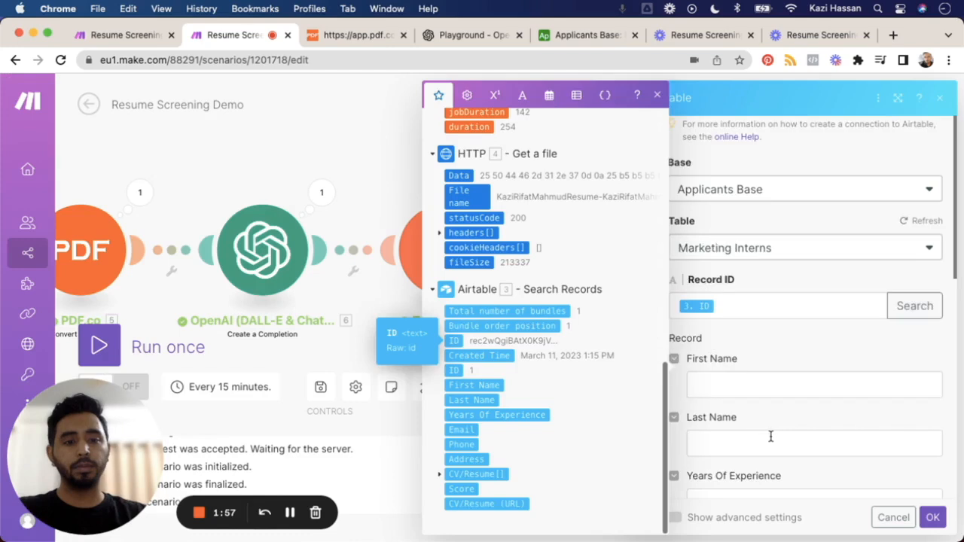
{"action": "scroll", "coordinate": [771, 437], "scroll_direction": "down", "scroll_amount": 5}
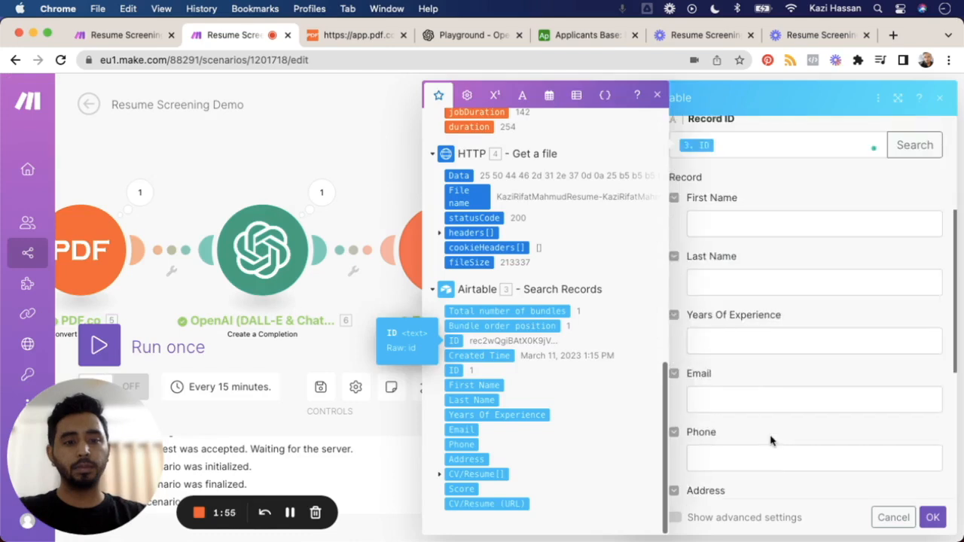
{"action": "scroll", "coordinate": [770, 440], "scroll_direction": "down", "scroll_amount": 2}
{"action": "scroll", "coordinate": [770, 441], "scroll_direction": "down", "scroll_amount": 3}
{"action": "scroll", "coordinate": [770, 437], "scroll_direction": "down", "scroll_amount": 1}
{"action": "scroll", "coordinate": [770, 438], "scroll_direction": "down", "scroll_amount": 2}
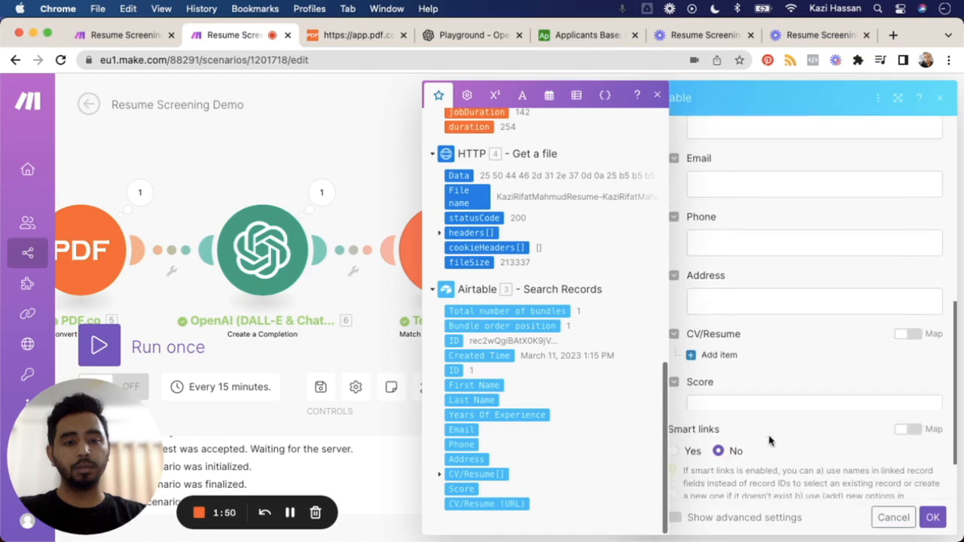
{"action": "left_click", "coordinate": [712, 407]}
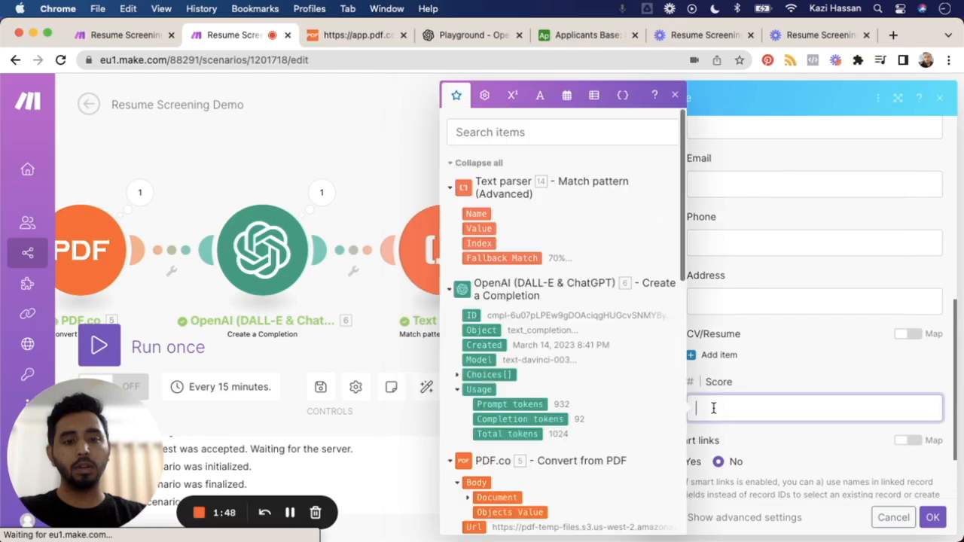
{"action": "left_click", "coordinate": [525, 258]}
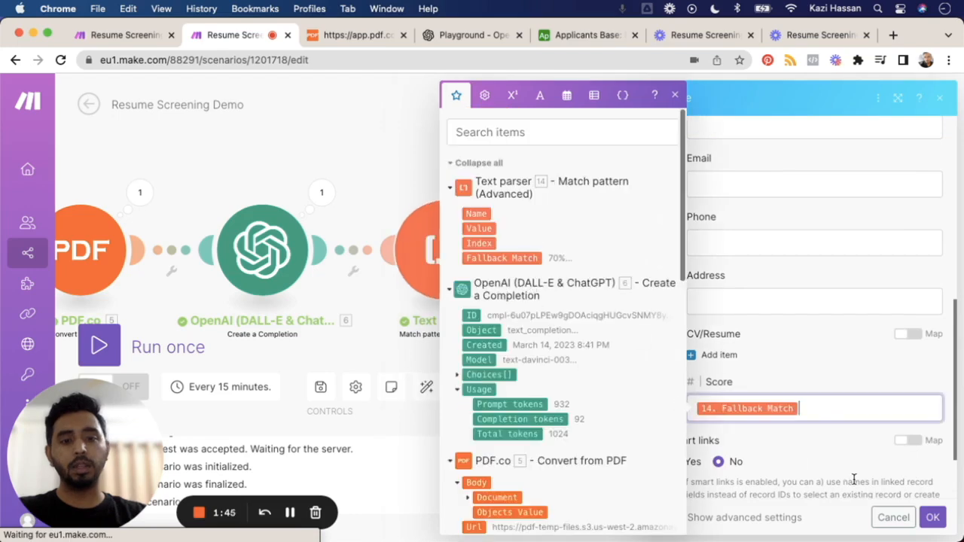
Step: Remove the Fallback Match mapping from the Score field
{"action": "scroll", "coordinate": [842, 452], "scroll_direction": "down", "scroll_amount": 1}
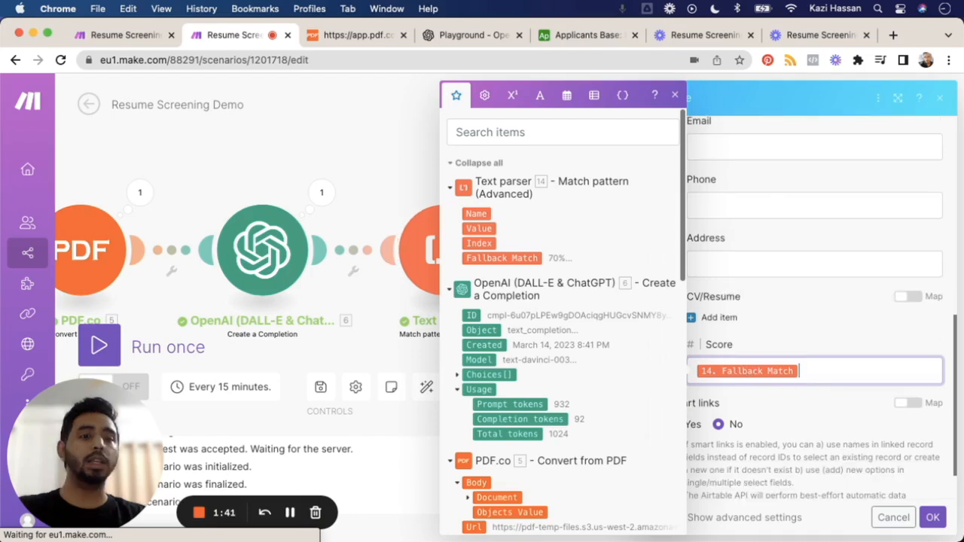
{"action": "left_click", "coordinate": [511, 98]}
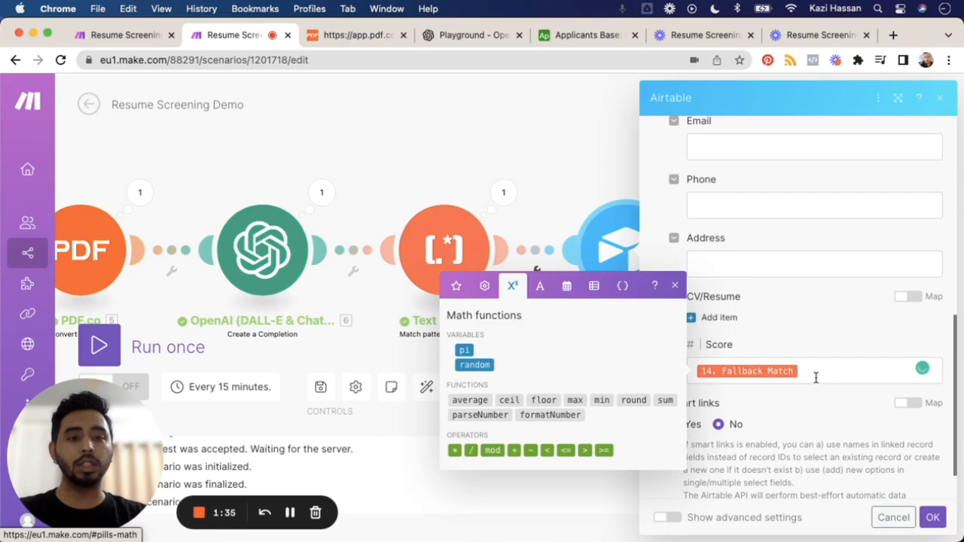
{"action": "left_click", "coordinate": [774, 371]}
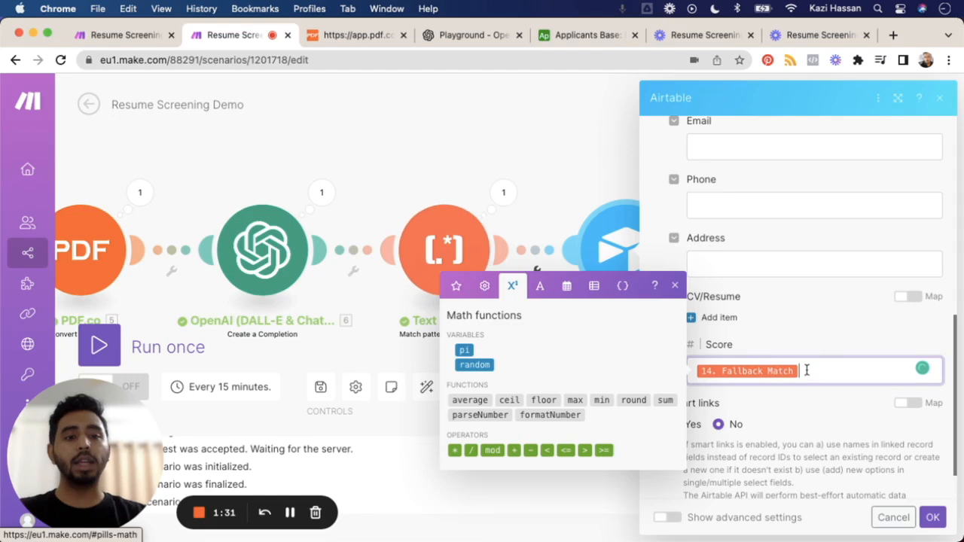
{"action": "key", "text": "BackSpace"}
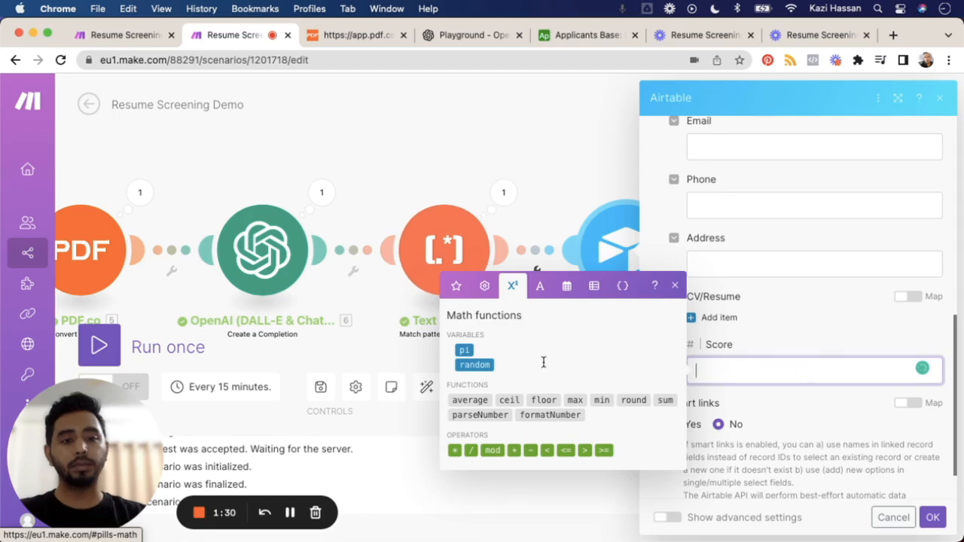
Step: Set the Score field to the parseNumber function with the Text parser's Fallback Match as its number, and save the module settings
{"action": "left_click", "coordinate": [541, 292]}
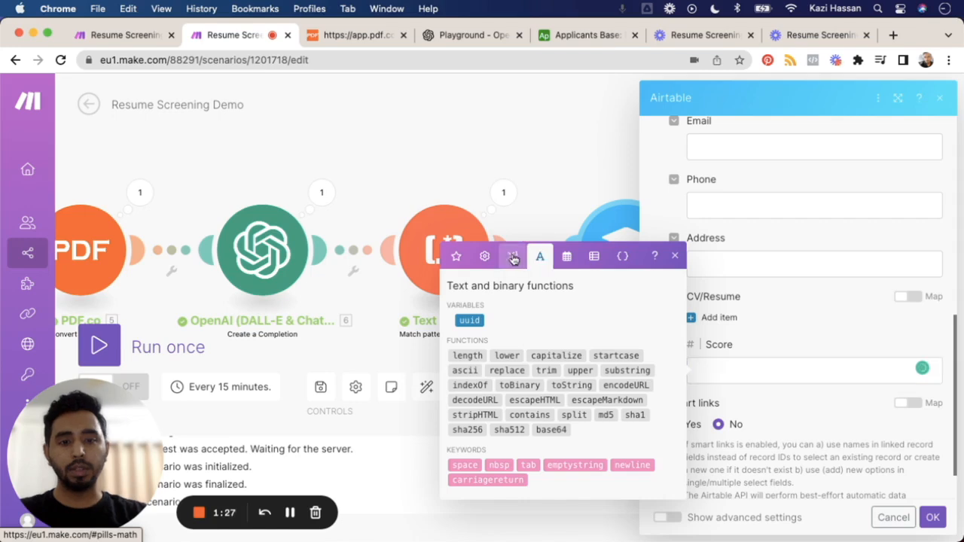
{"action": "left_click", "coordinate": [513, 258]}
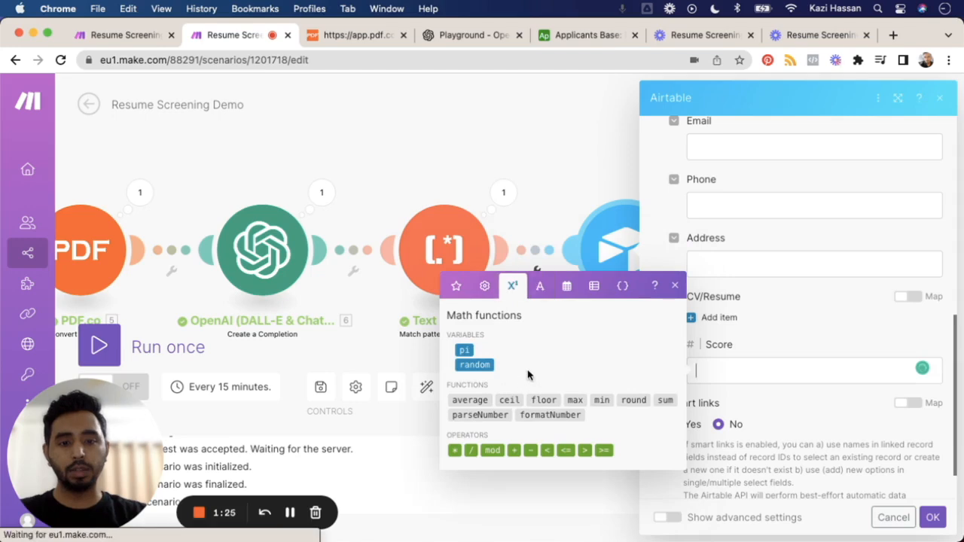
{"action": "left_click", "coordinate": [485, 416]}
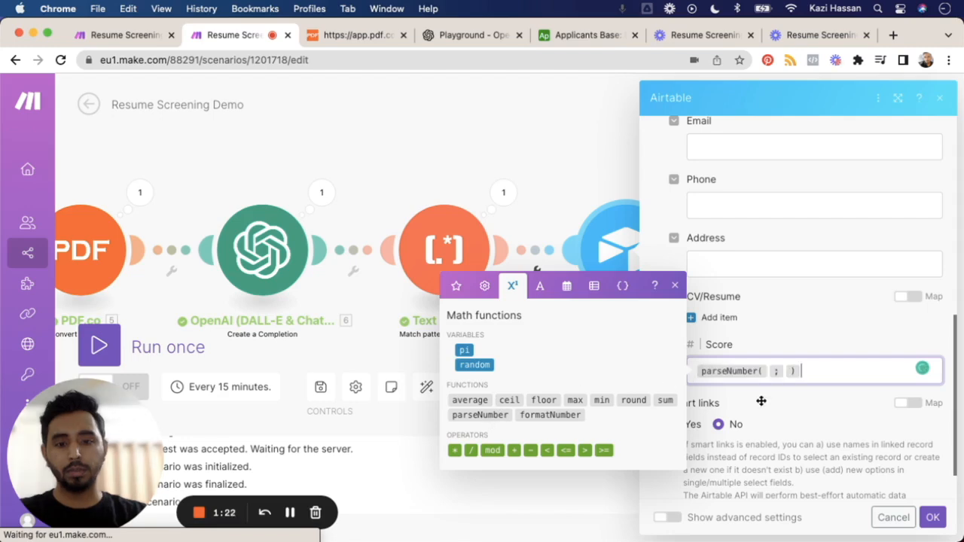
{"action": "left_click", "coordinate": [768, 370]}
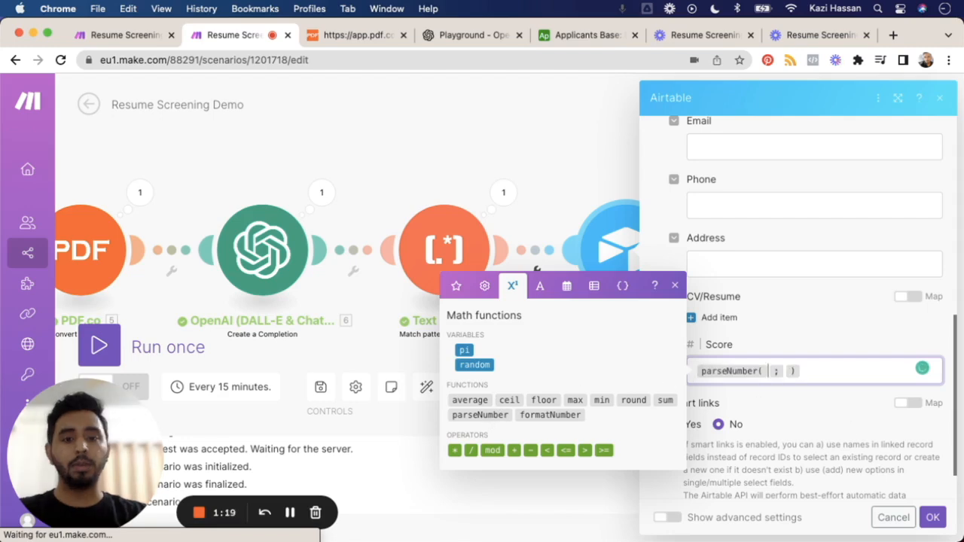
{"action": "left_click", "coordinate": [456, 288]}
{"action": "left_click", "coordinate": [529, 258]}
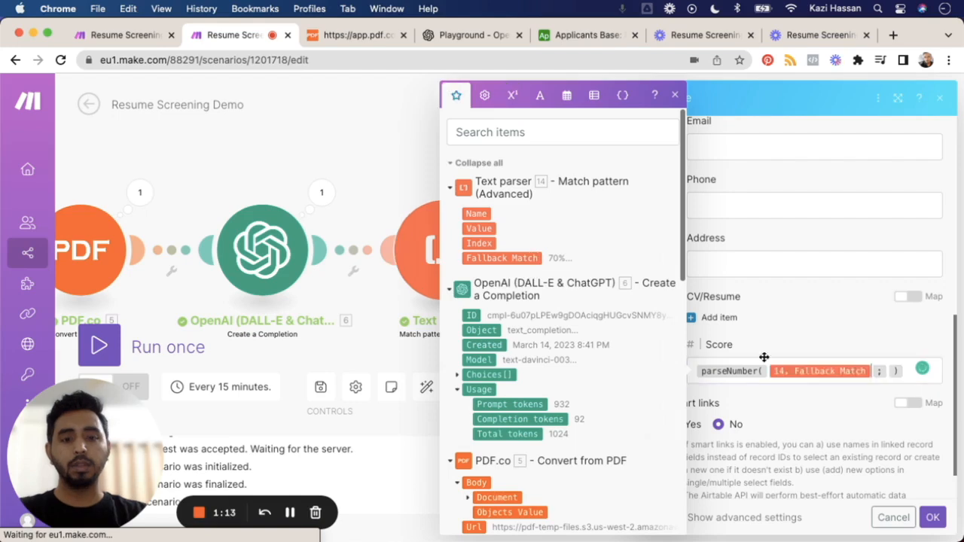
{"action": "left_click", "coordinate": [790, 378]}
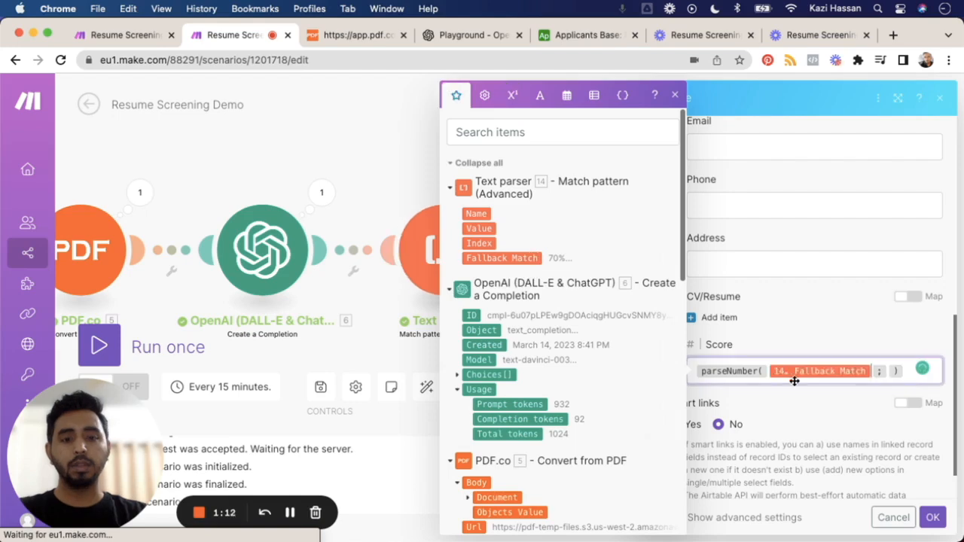
{"action": "left_click", "coordinate": [833, 425]}
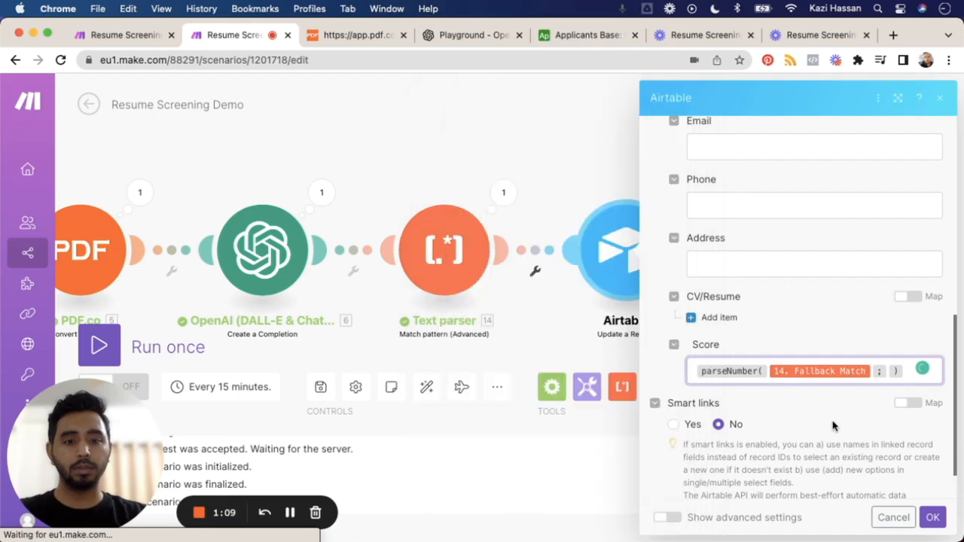
{"action": "left_click", "coordinate": [931, 516]}
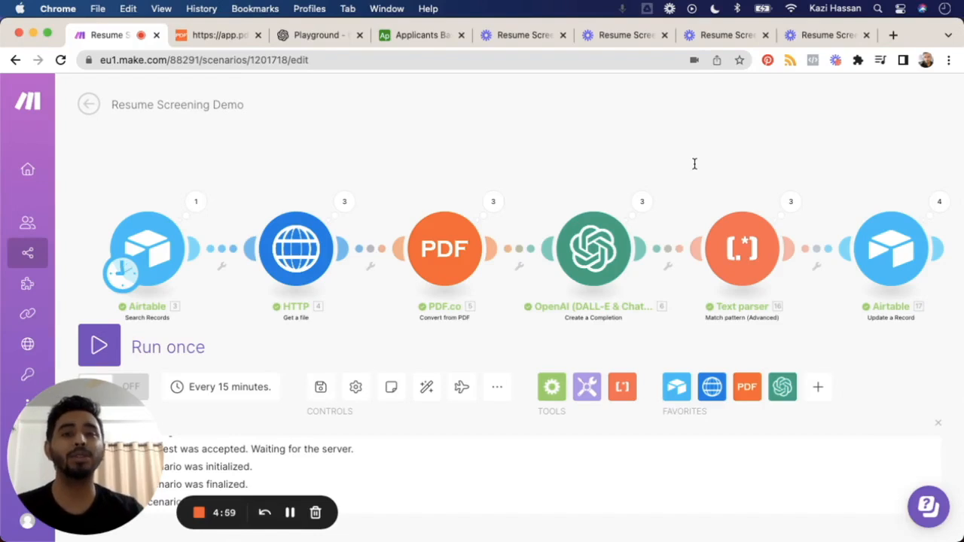
Step: Switch to the Applicants Base in Airtable and filter the Marketing Interns grid view to records with Score > 70
{"action": "left_click", "coordinate": [410, 36]}
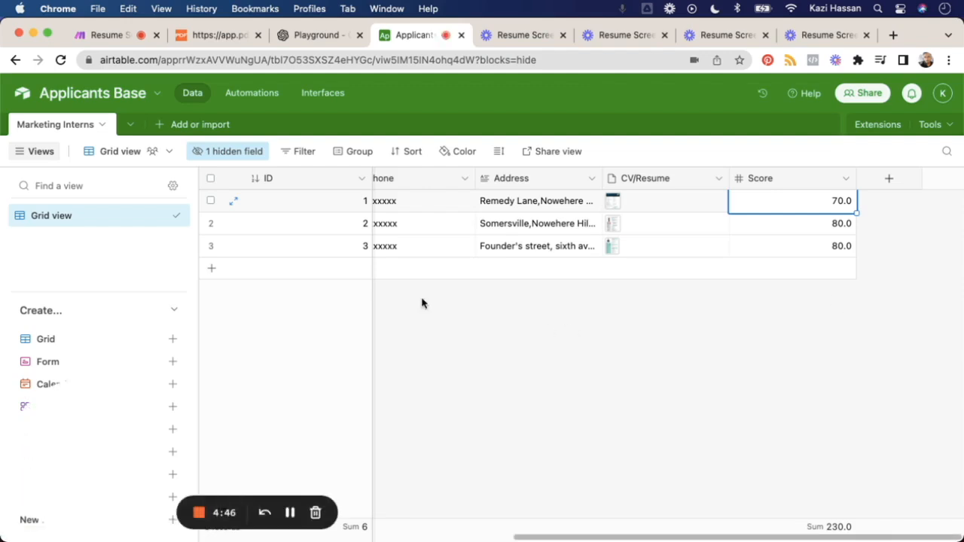
{"action": "left_click", "coordinate": [299, 154]}
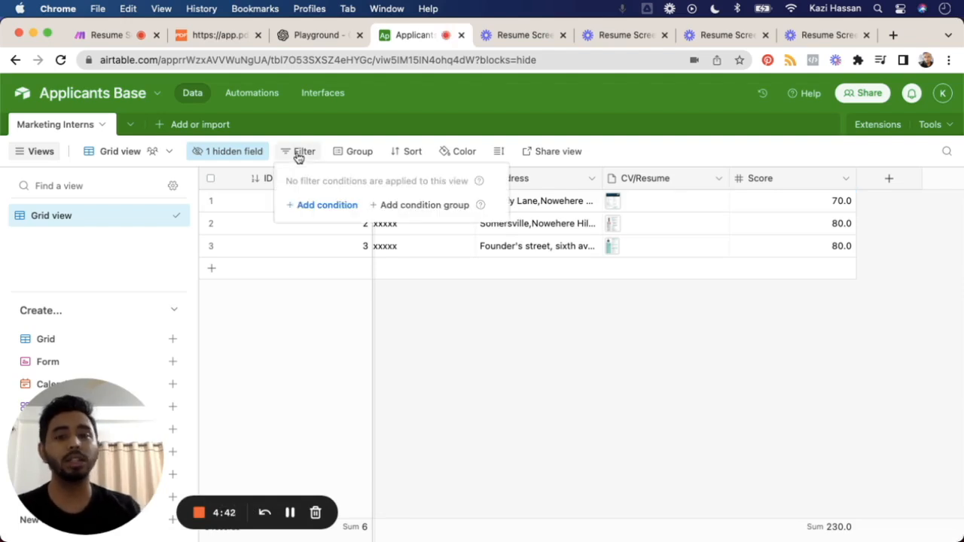
{"action": "left_click", "coordinate": [317, 207]}
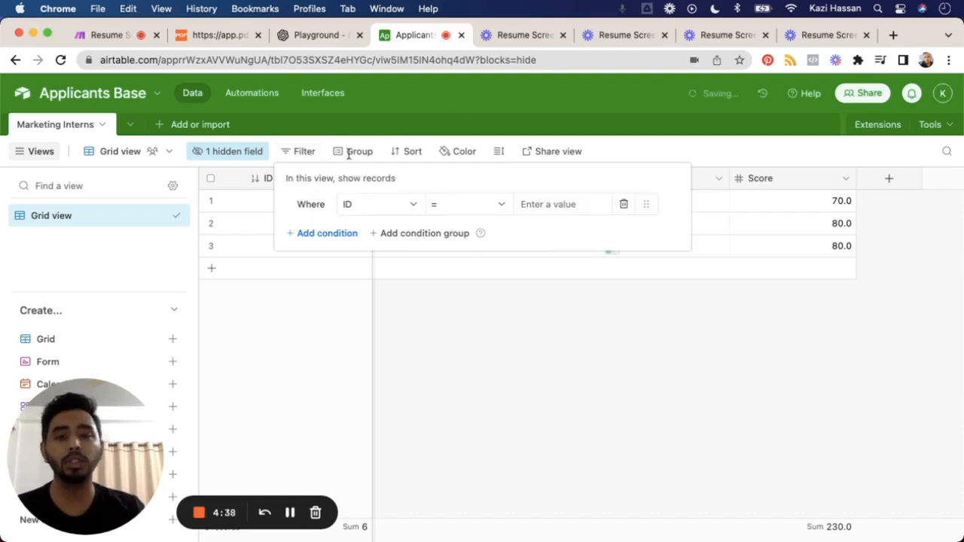
{"action": "left_click", "coordinate": [368, 213]}
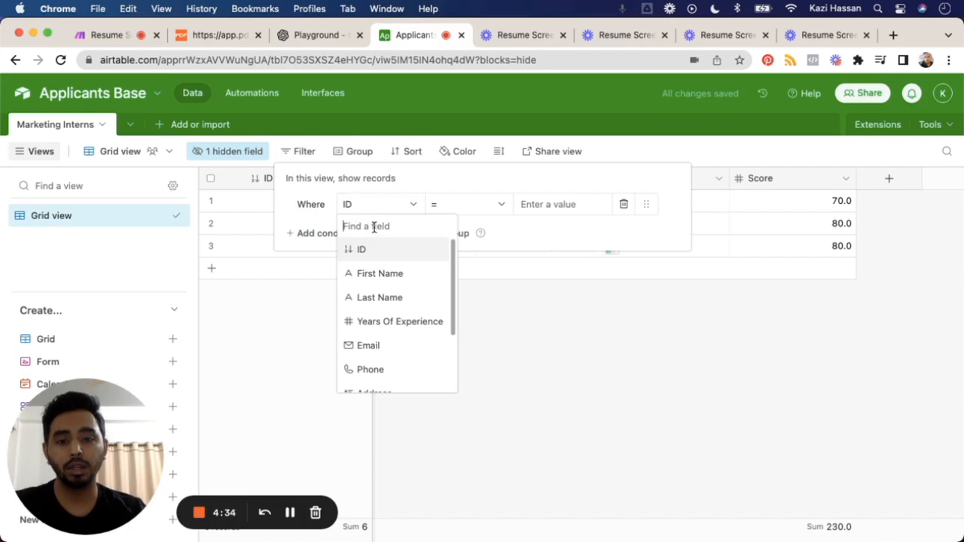
{"action": "type", "text": "score"}
{"action": "left_click", "coordinate": [393, 254]}
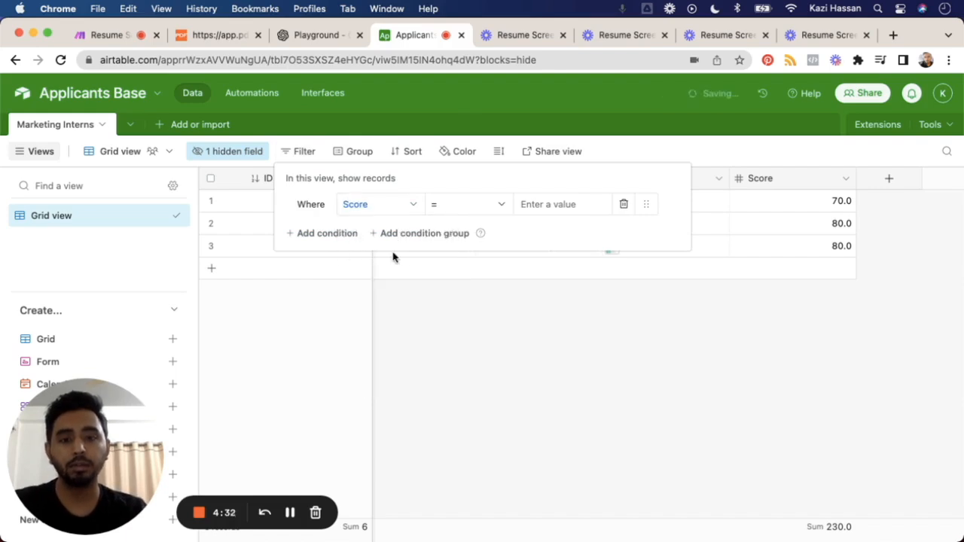
{"action": "left_click", "coordinate": [489, 209]}
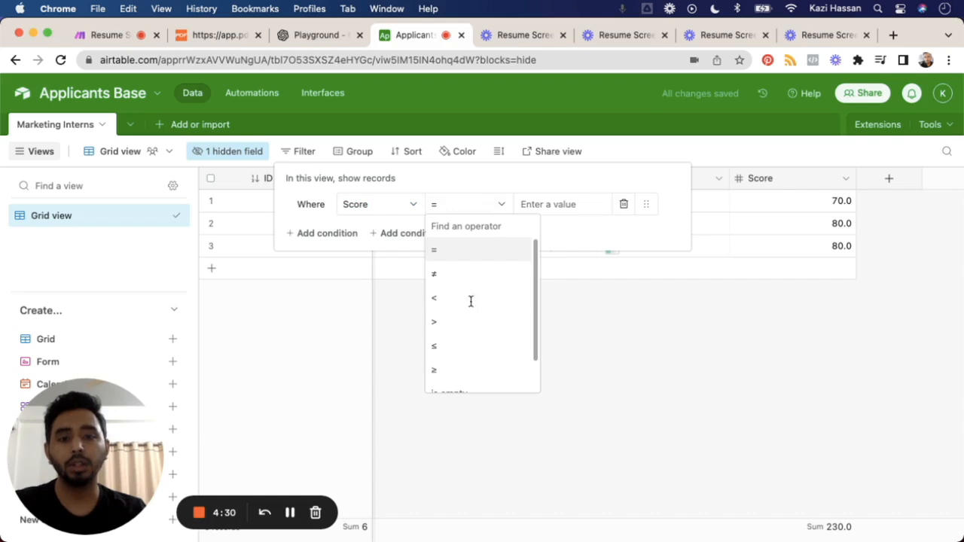
{"action": "left_click", "coordinate": [464, 323]}
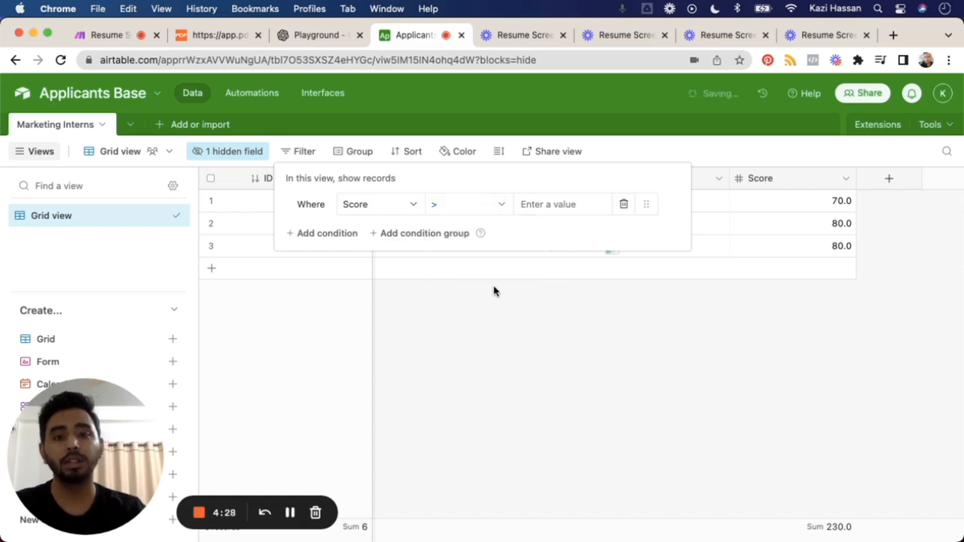
{"action": "left_click", "coordinate": [556, 204]}
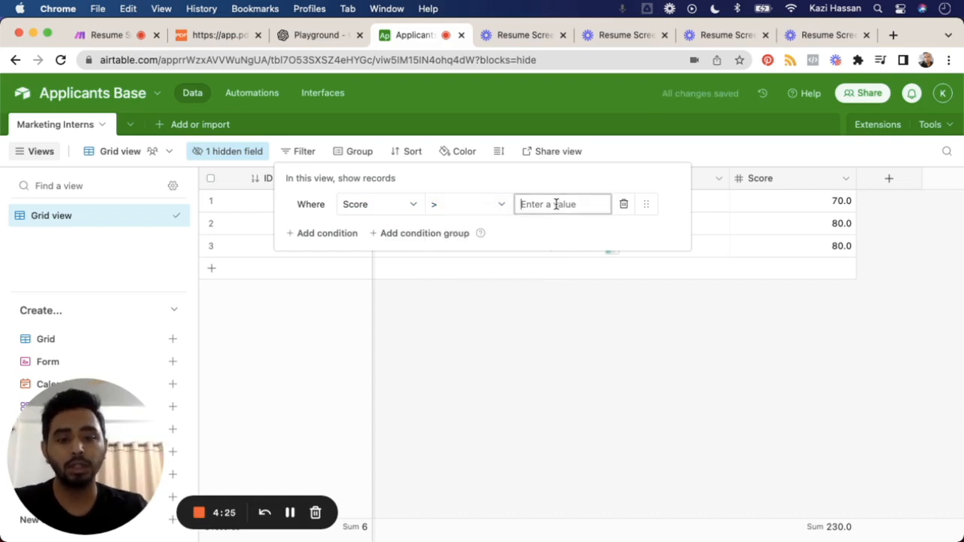
{"action": "type", "text": "70"}
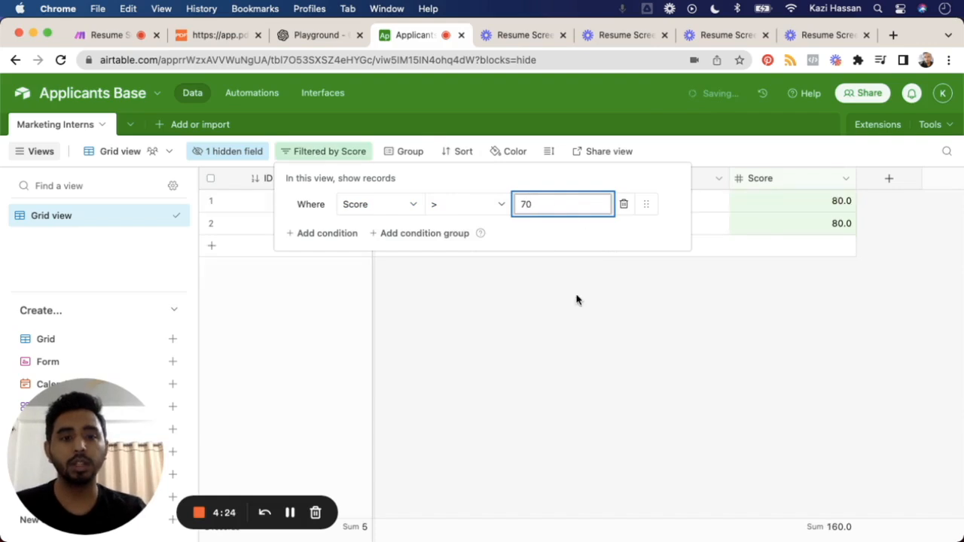
{"action": "left_click", "coordinate": [576, 316]}
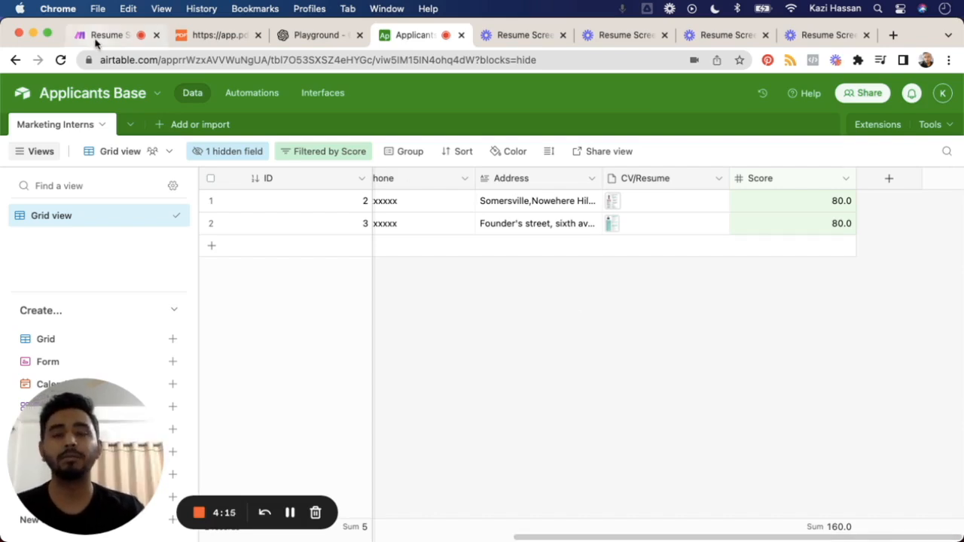
Step: Switch to the Resume Screening Demo scenario in Make and open the Airtable Search Records module's formula settings
{"action": "left_click", "coordinate": [96, 43]}
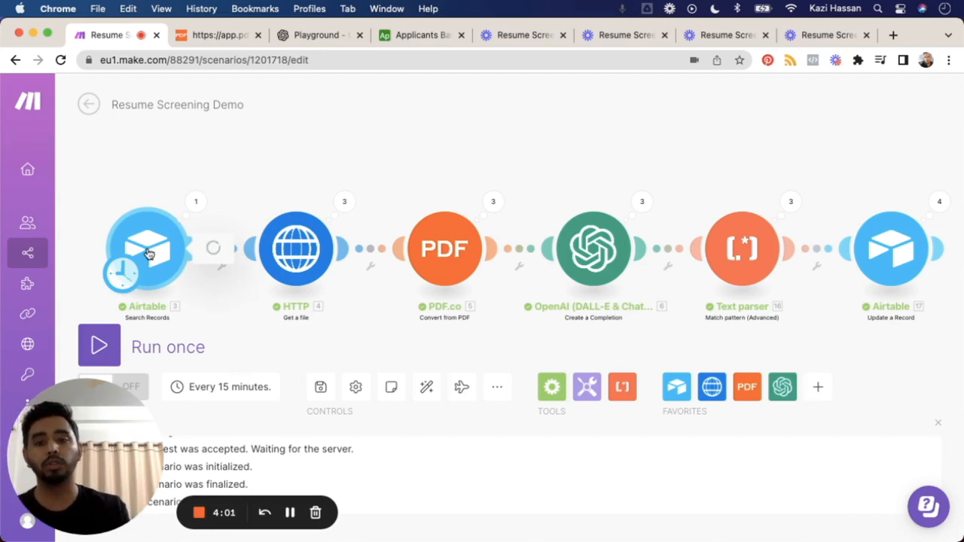
{"action": "left_click", "coordinate": [291, 513]}
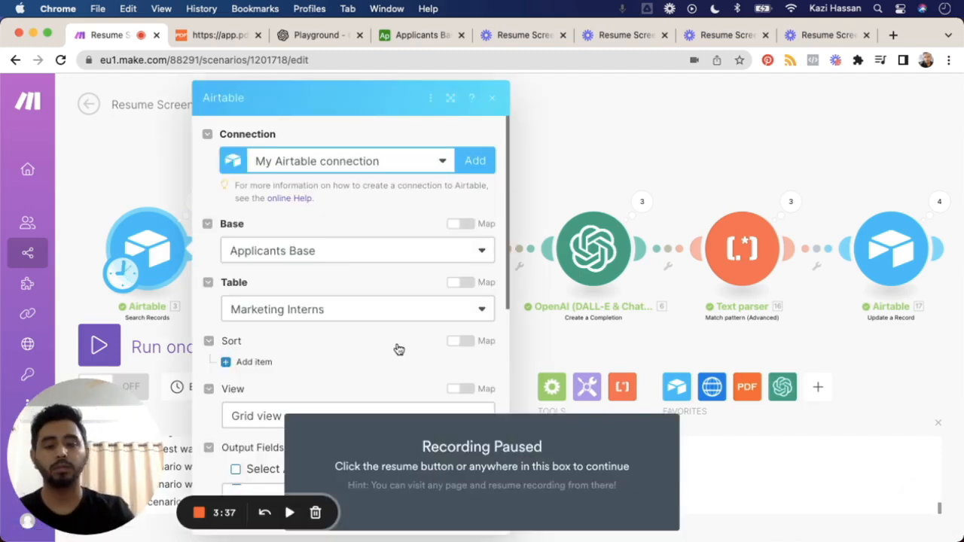
{"action": "left_click", "coordinate": [399, 349]}
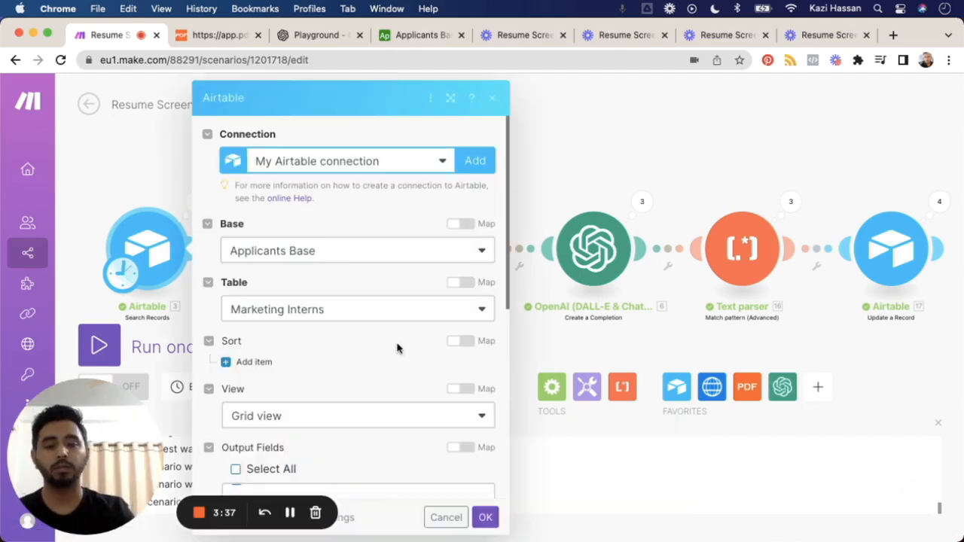
{"action": "scroll", "coordinate": [398, 348], "scroll_direction": "down", "scroll_amount": 5}
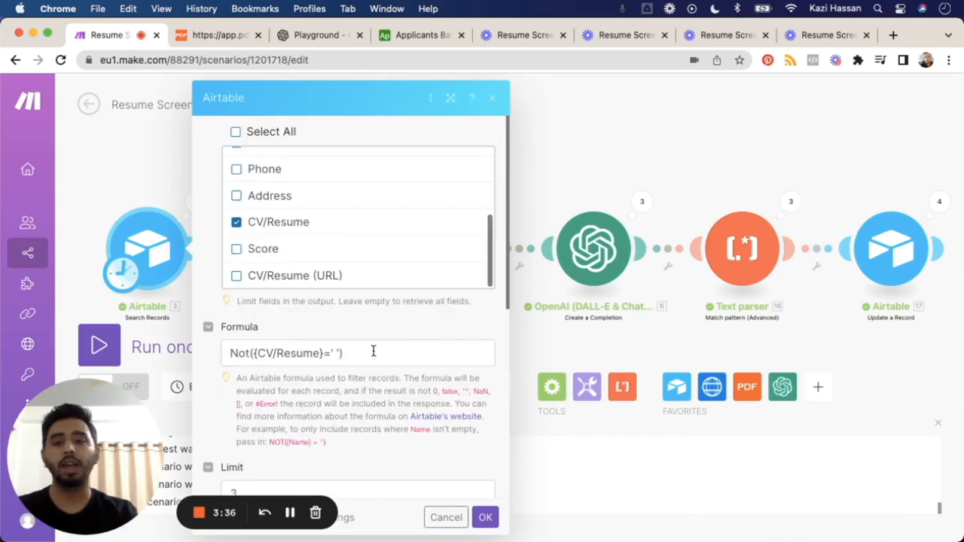
Step: Try to strip the Not function and its parentheses from the Search Records module's CV/Resume formula
{"action": "left_click", "coordinate": [373, 351]}
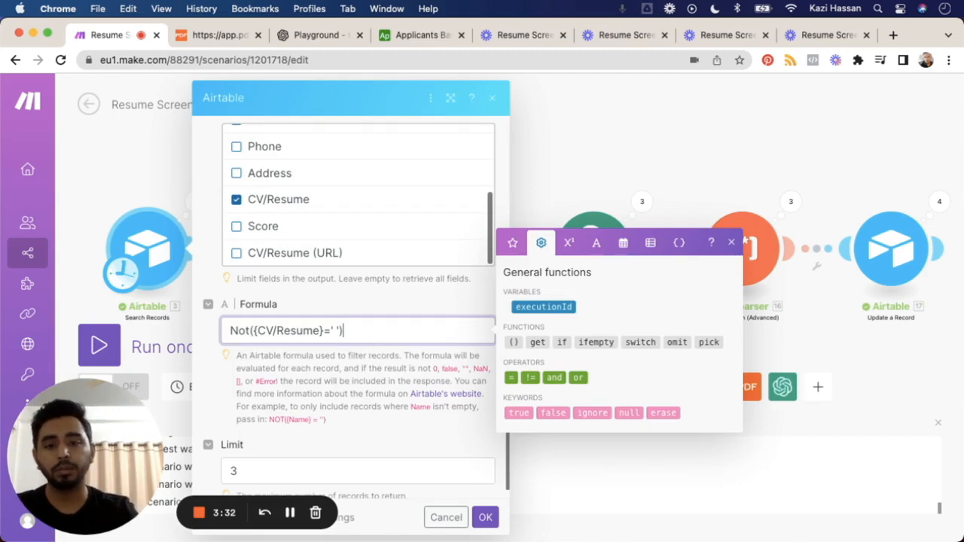
{"action": "key", "text": "BackSpace"}
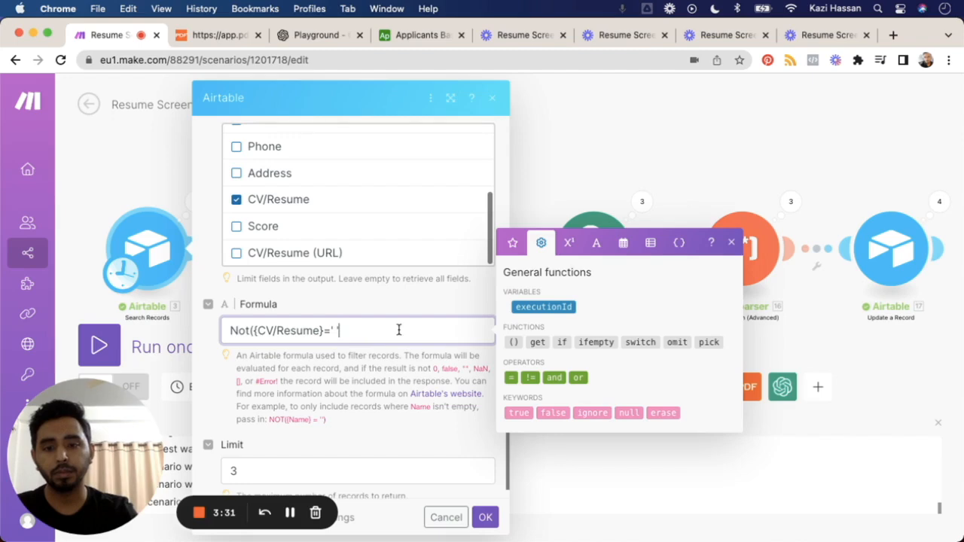
{"action": "left_click", "coordinate": [250, 331]}
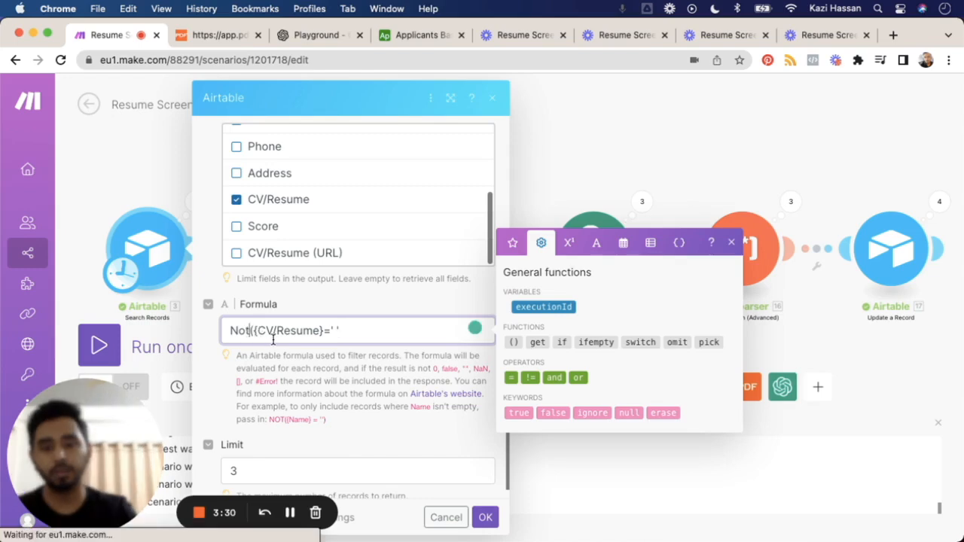
{"action": "key", "text": "BackSpace"}
{"action": "key", "text": "BackSpace"}
{"action": "key", "text": "BackSpace"}
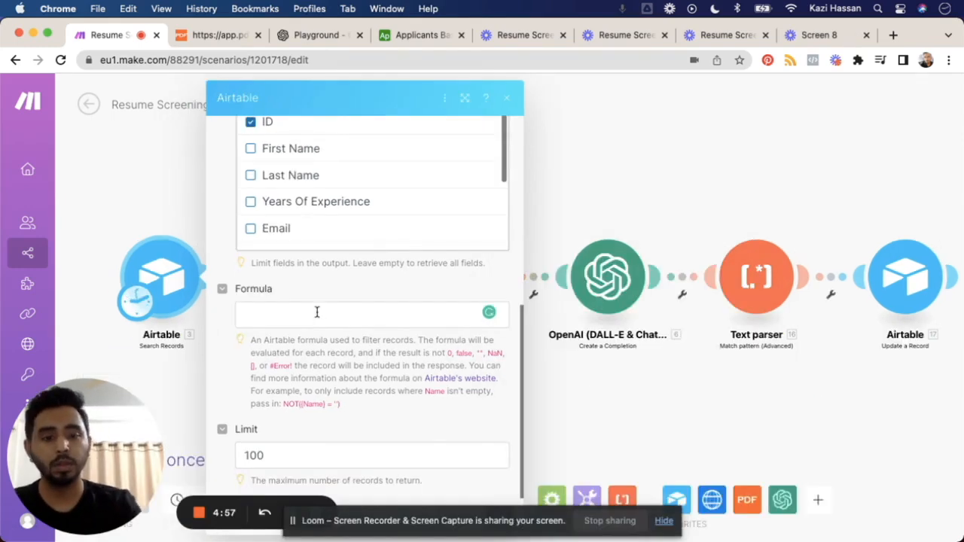
Step: Set the Search Records module's formula to {Score}=' ' and save the module settings
{"action": "left_click", "coordinate": [316, 311]}
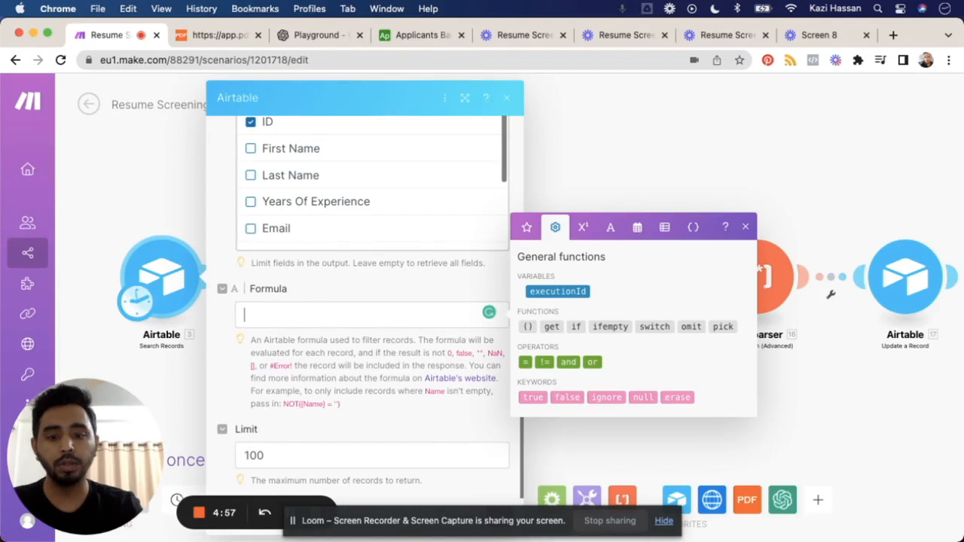
{"action": "type", "text": "{Score}="}
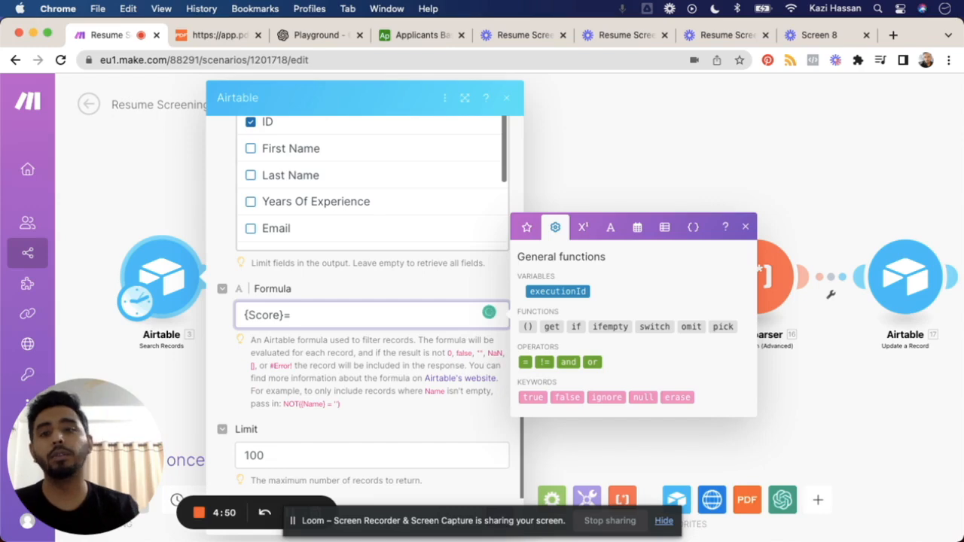
{"action": "type", "text": "'"}
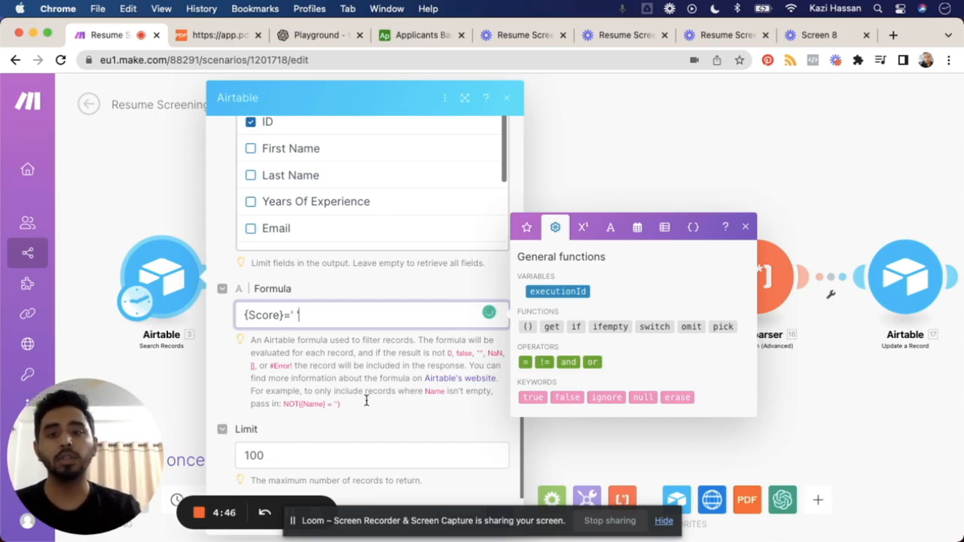
{"action": "left_click", "coordinate": [463, 437]}
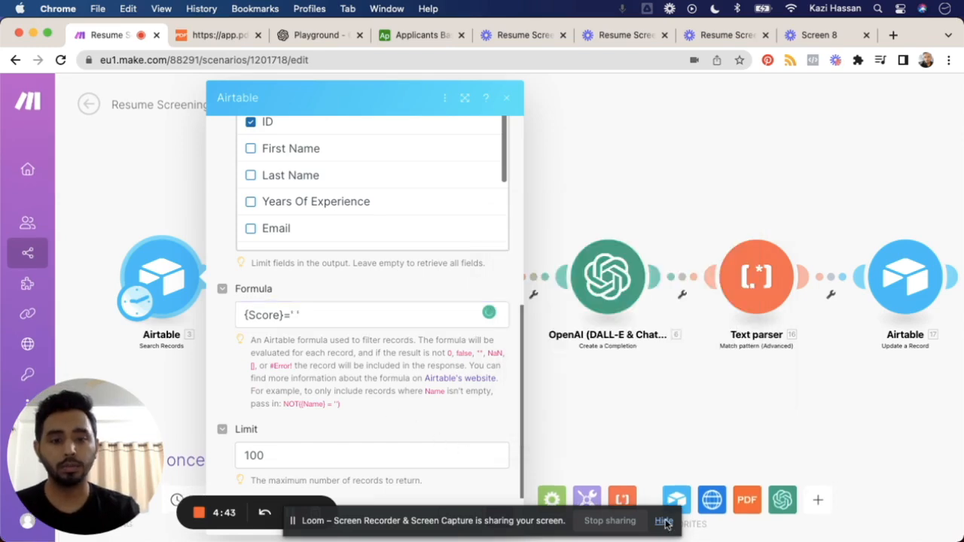
{"action": "left_click", "coordinate": [499, 517]}
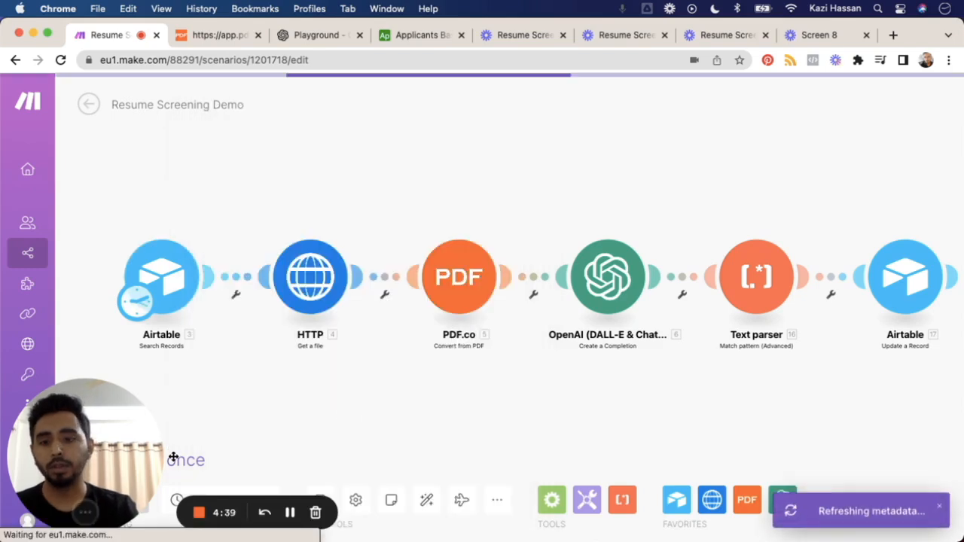
Step: Run the scenario once and add an Ignore error handler to the HTTP Get a file module
{"action": "left_click_drag", "start_coordinate": [99, 427], "coordinate": [388, 425]}
{"action": "left_click", "coordinate": [98, 460]}
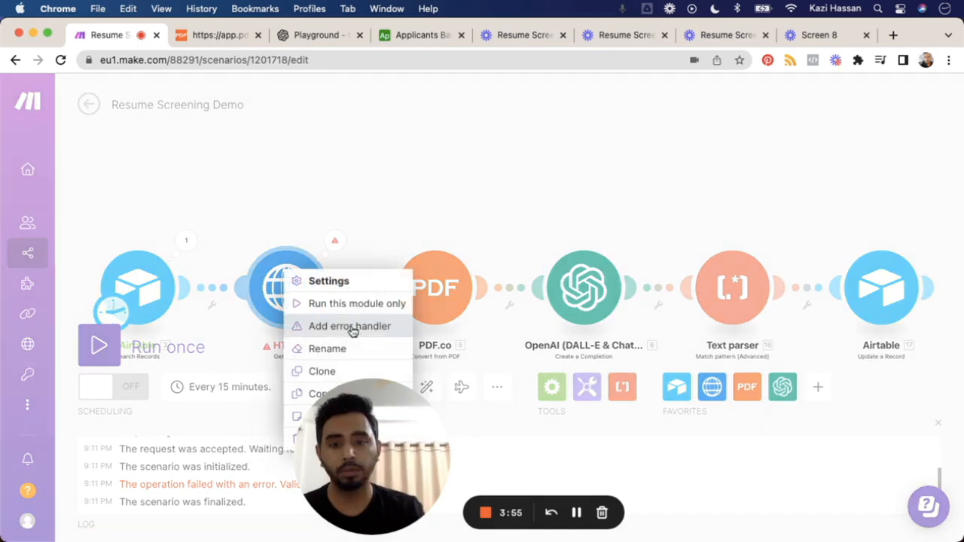
{"action": "left_click", "coordinate": [351, 327]}
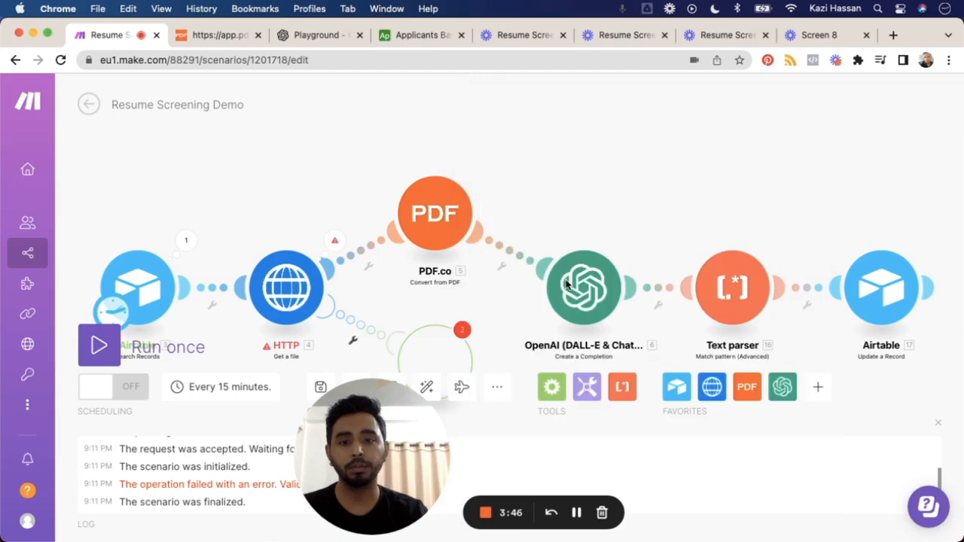
{"action": "left_click", "coordinate": [410, 330]}
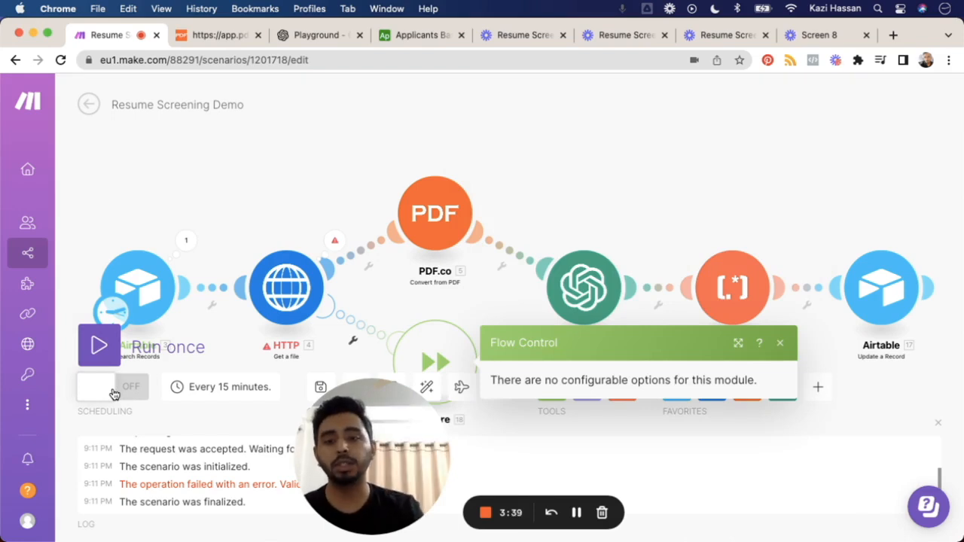
Step: Turn on the scenario's scheduling, set it to run at regular intervals of 120 minutes, and save the schedule
{"action": "left_click", "coordinate": [114, 393]}
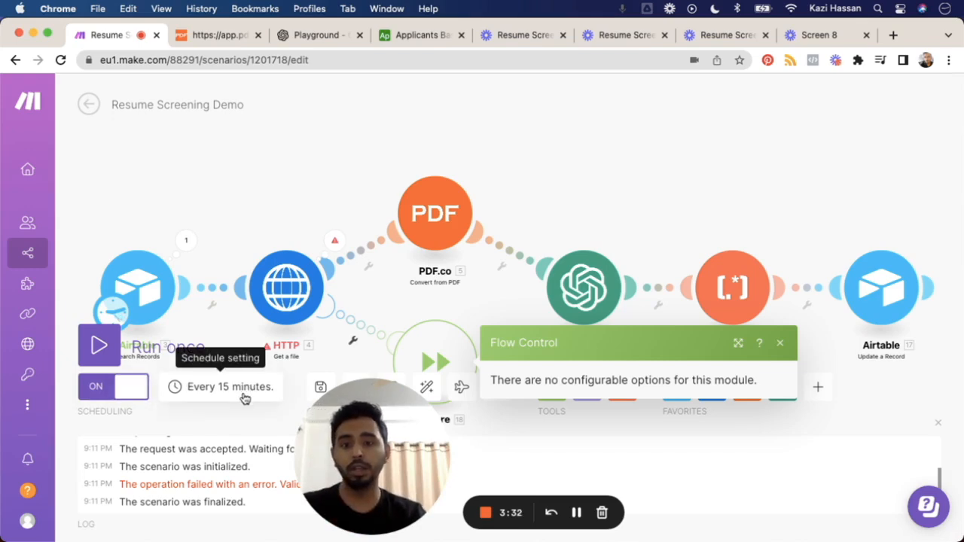
{"action": "left_click", "coordinate": [244, 397]}
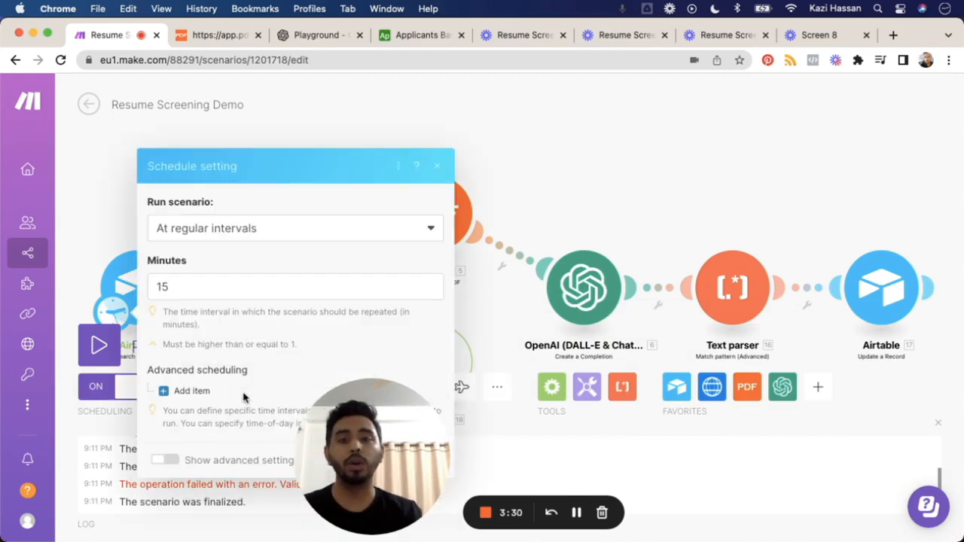
{"action": "left_click", "coordinate": [210, 282]}
{"action": "key", "text": "super+a"}
{"action": "type", "text": "60"}
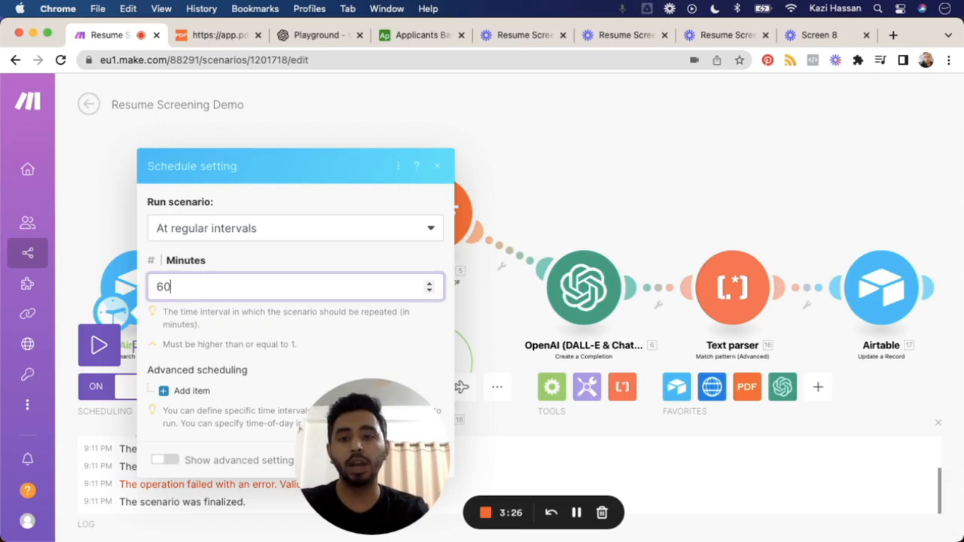
{"action": "key", "text": "BackSpace"}
{"action": "key", "text": "BackSpace"}
{"action": "type", "text": "120"}
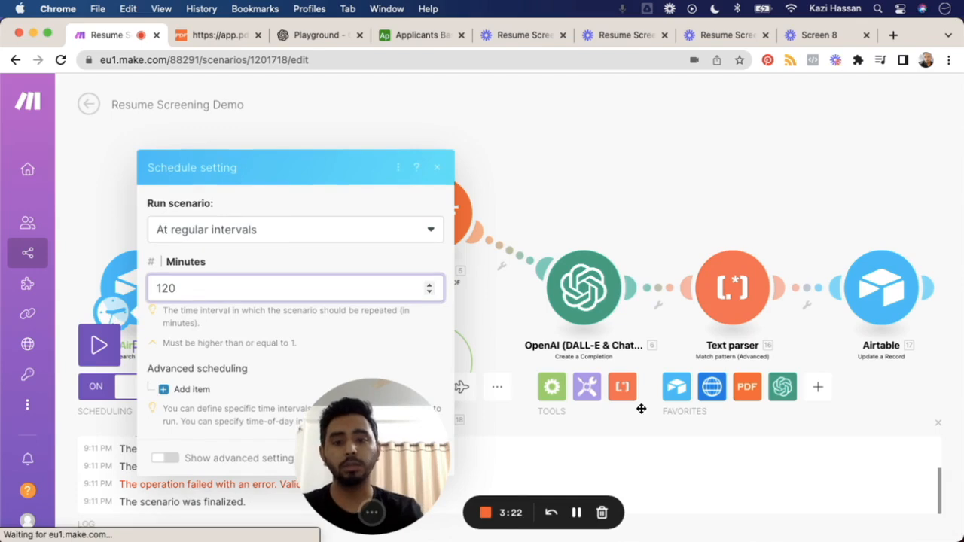
{"action": "left_click_drag", "start_coordinate": [367, 454], "coordinate": [640, 409]}
{"action": "left_click", "coordinate": [431, 456]}
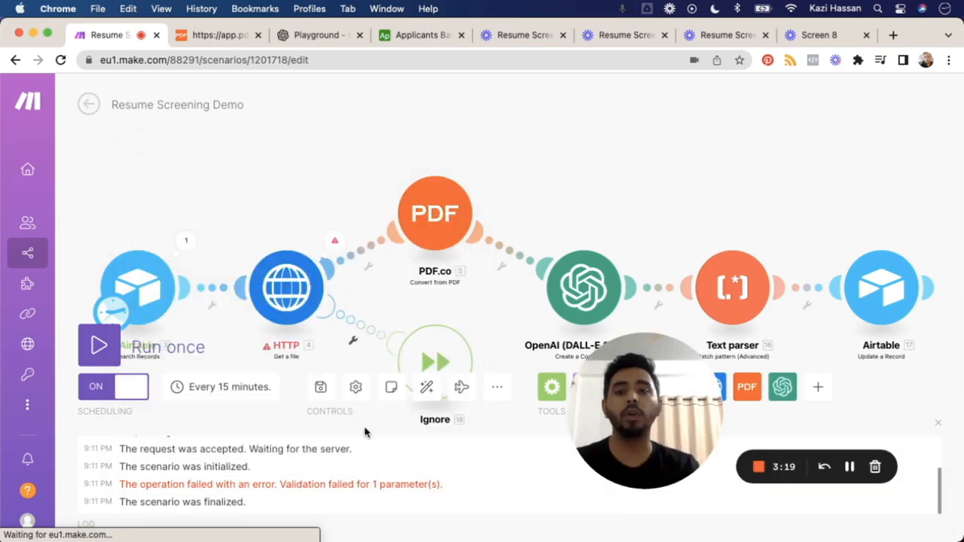